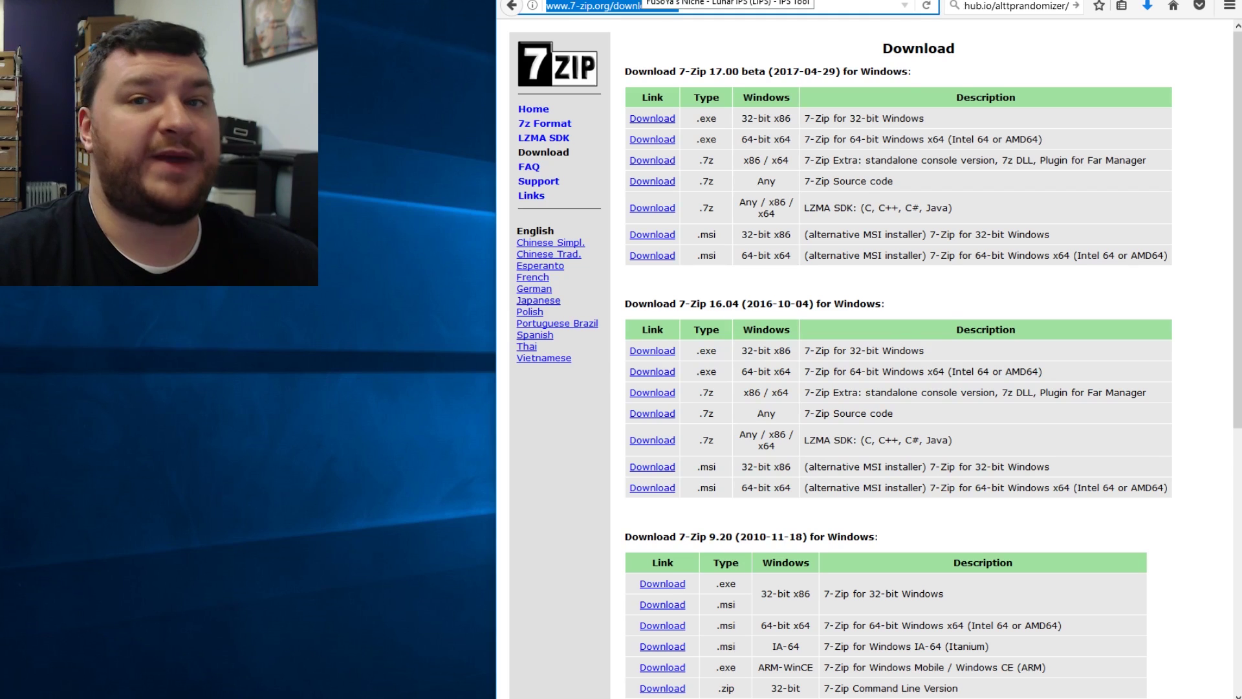
# Save lips102.zip from FuSoYa's Lunar IPS page, then go back to the Zelda hacks list
pyautogui.click(647, 1)
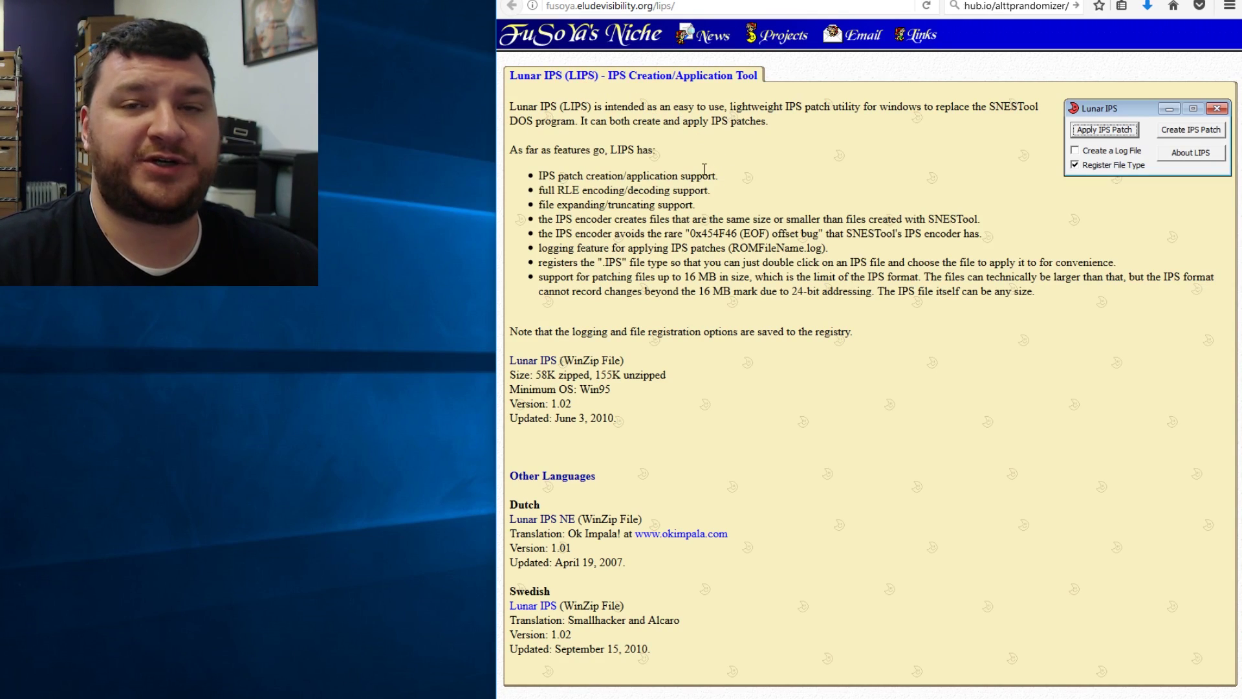
pyautogui.click(545, 366)
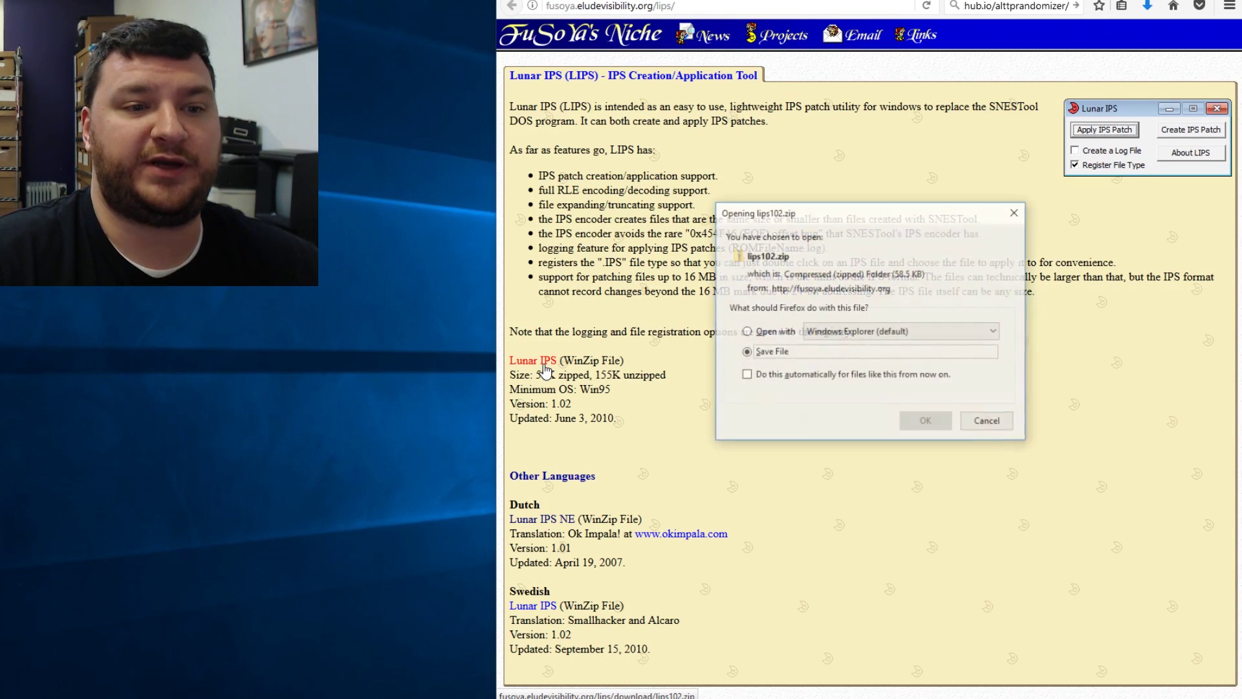
pyautogui.click(926, 422)
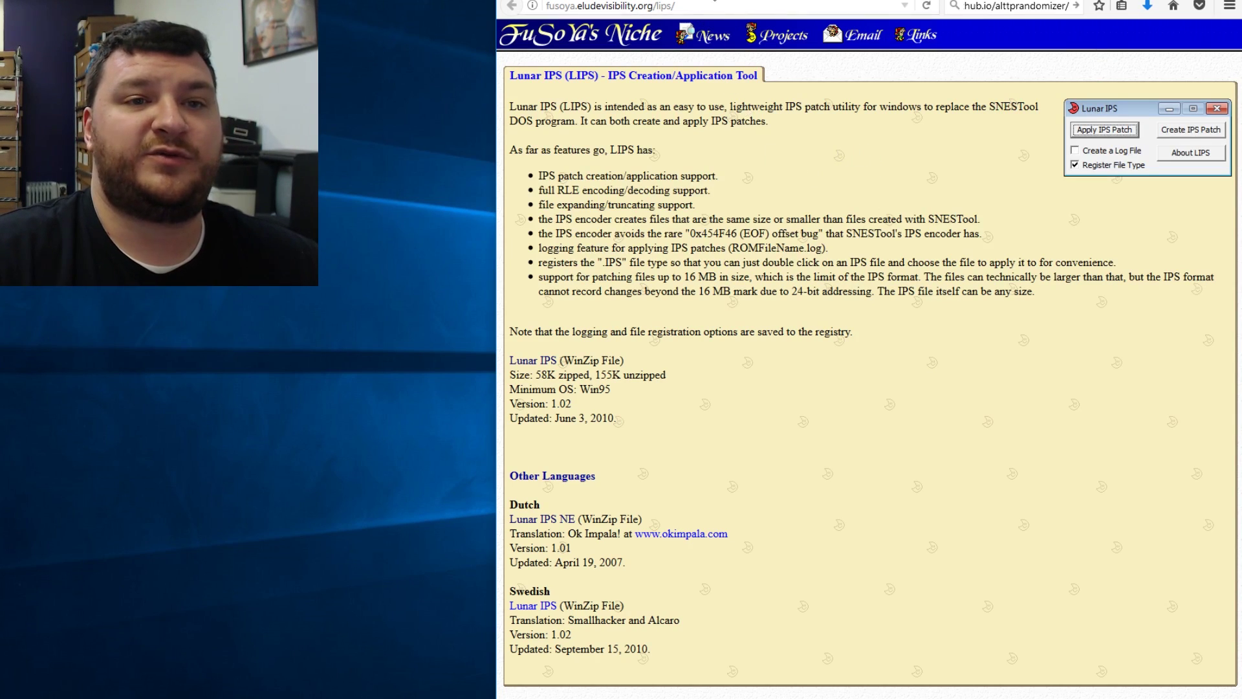
pyautogui.click(512, 6)
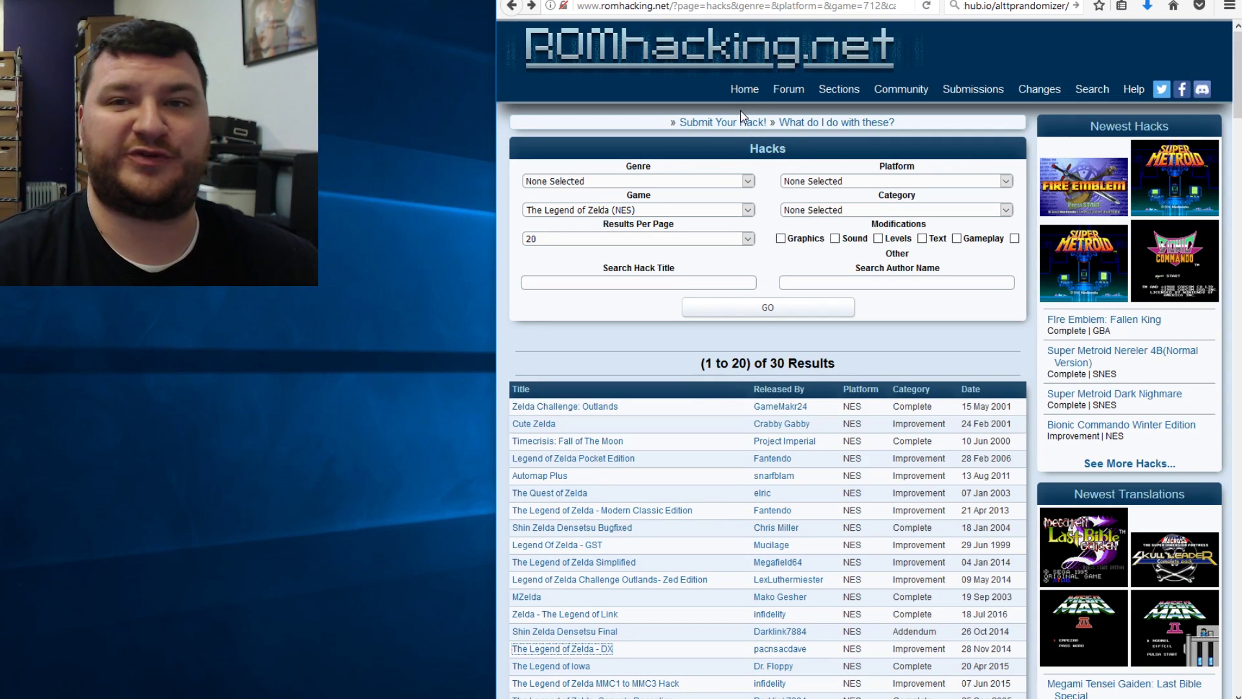
# Open The Legend of Zelda - DX hack page and look over its details
pyautogui.scroll(-6, 730, 142)
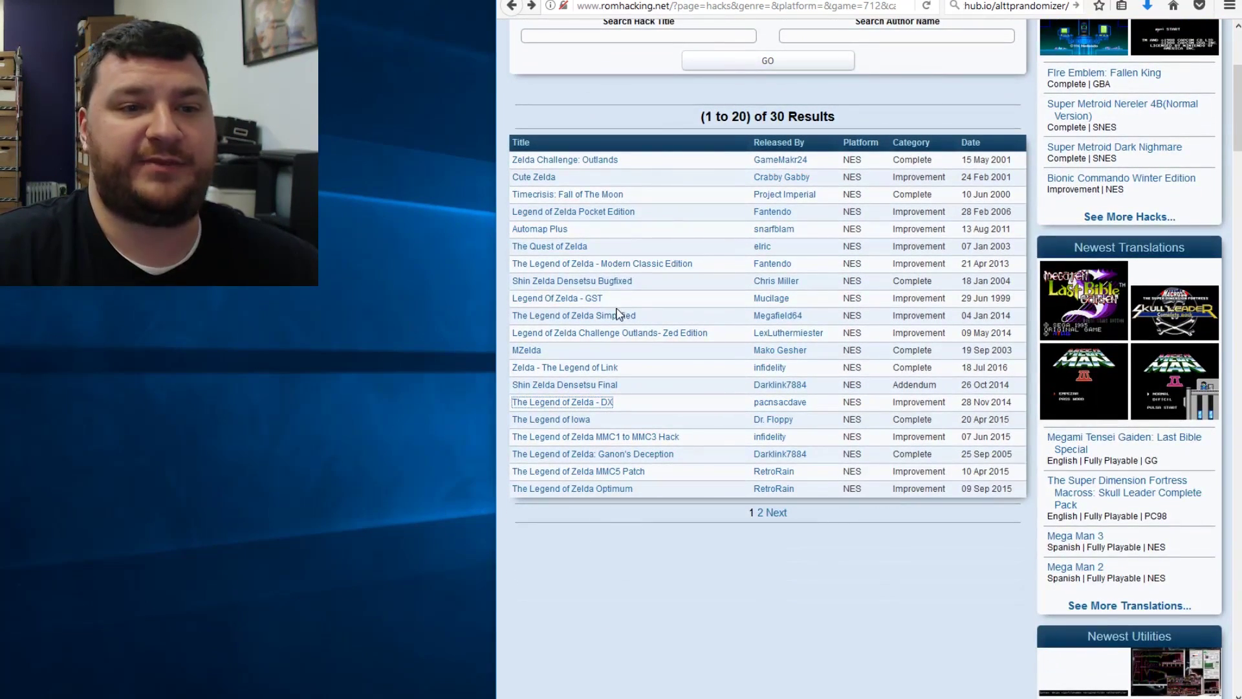
pyautogui.click(601, 402)
pyautogui.scroll(-2, 896, 244)
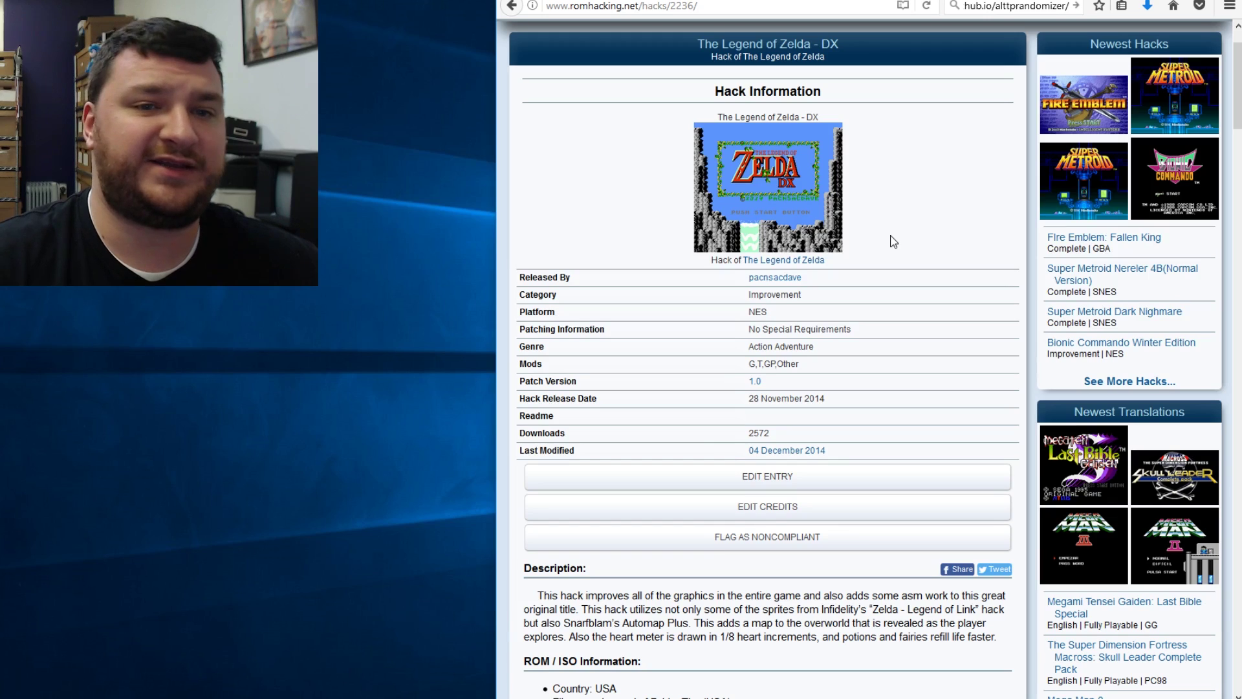
pyautogui.scroll(2, 896, 238)
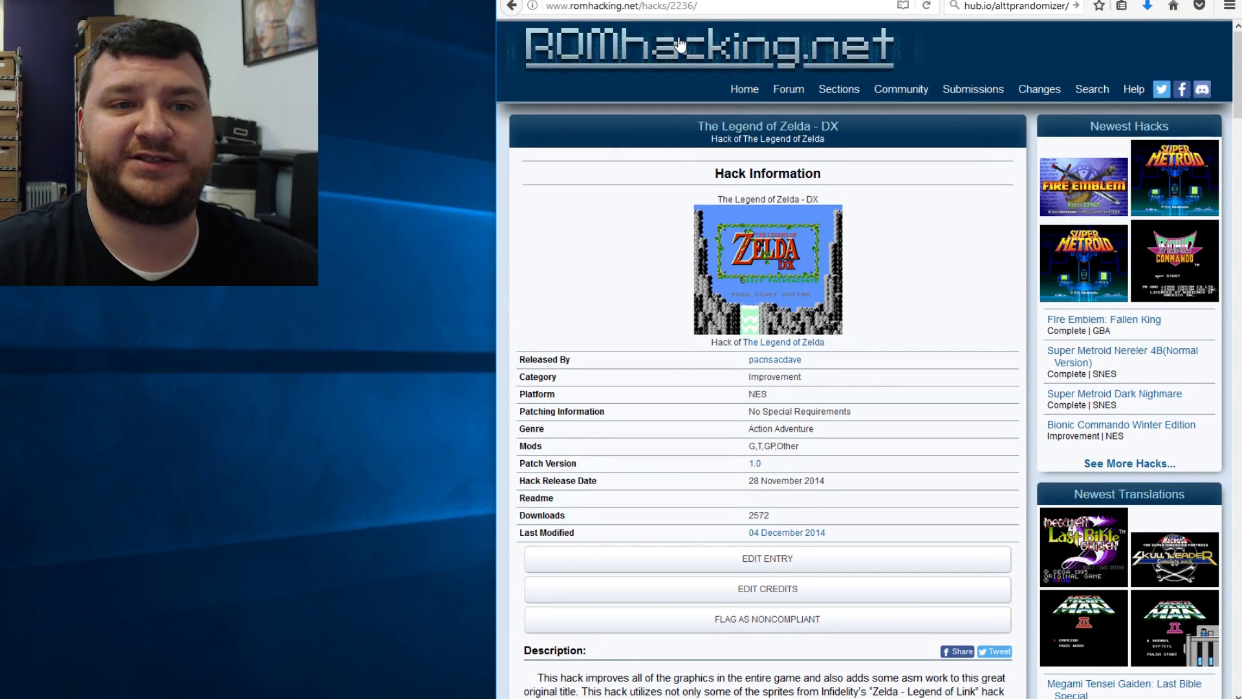
# Go to the ROMhacking.net home page and scroll through the latest news posts
pyautogui.click(679, 44)
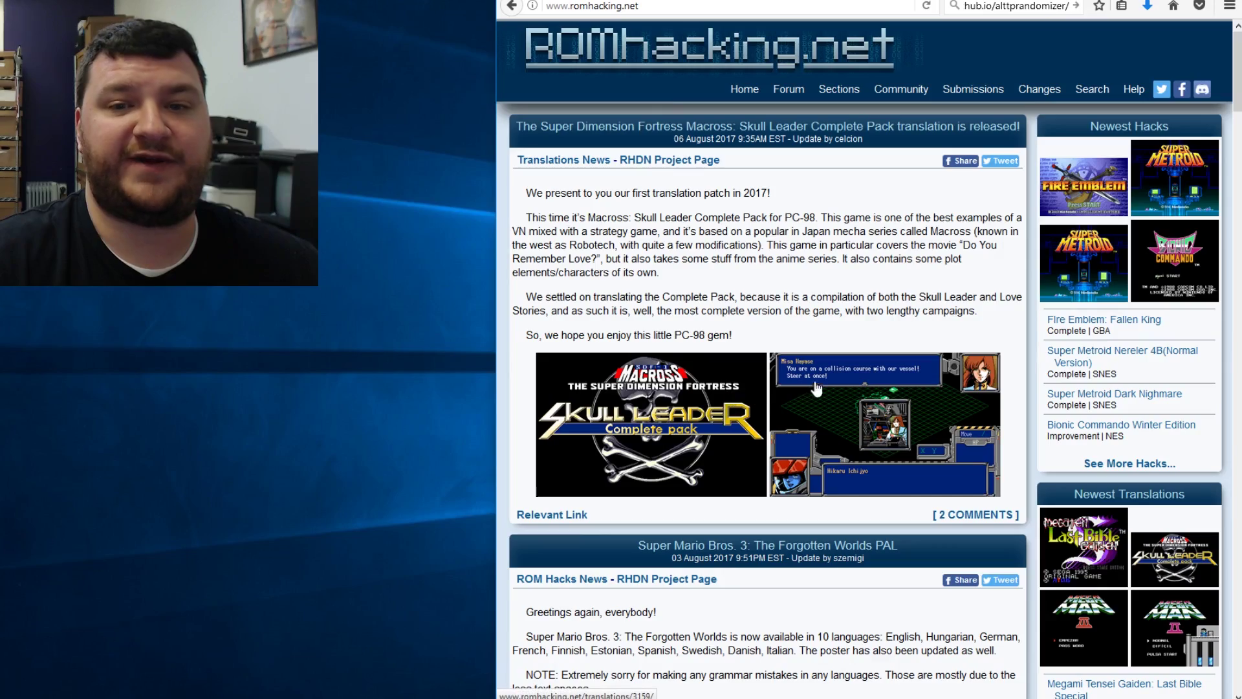
pyautogui.scroll(-6, 899, 237)
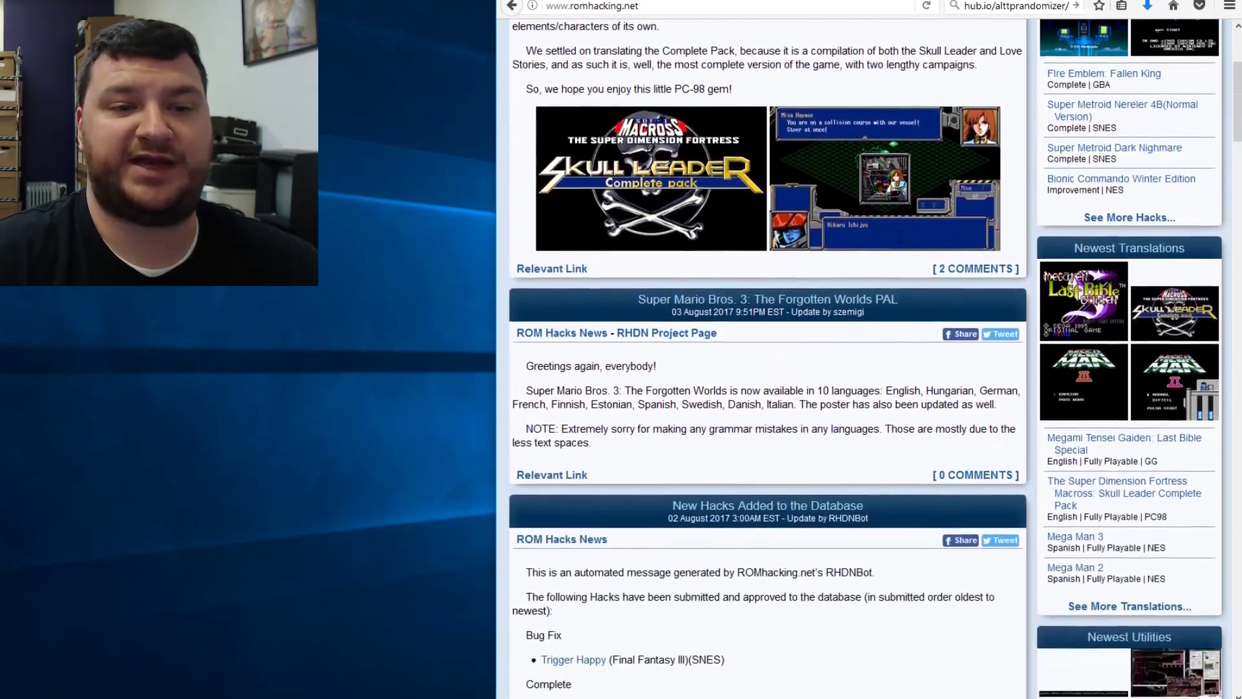
pyautogui.scroll(-1, 900, 237)
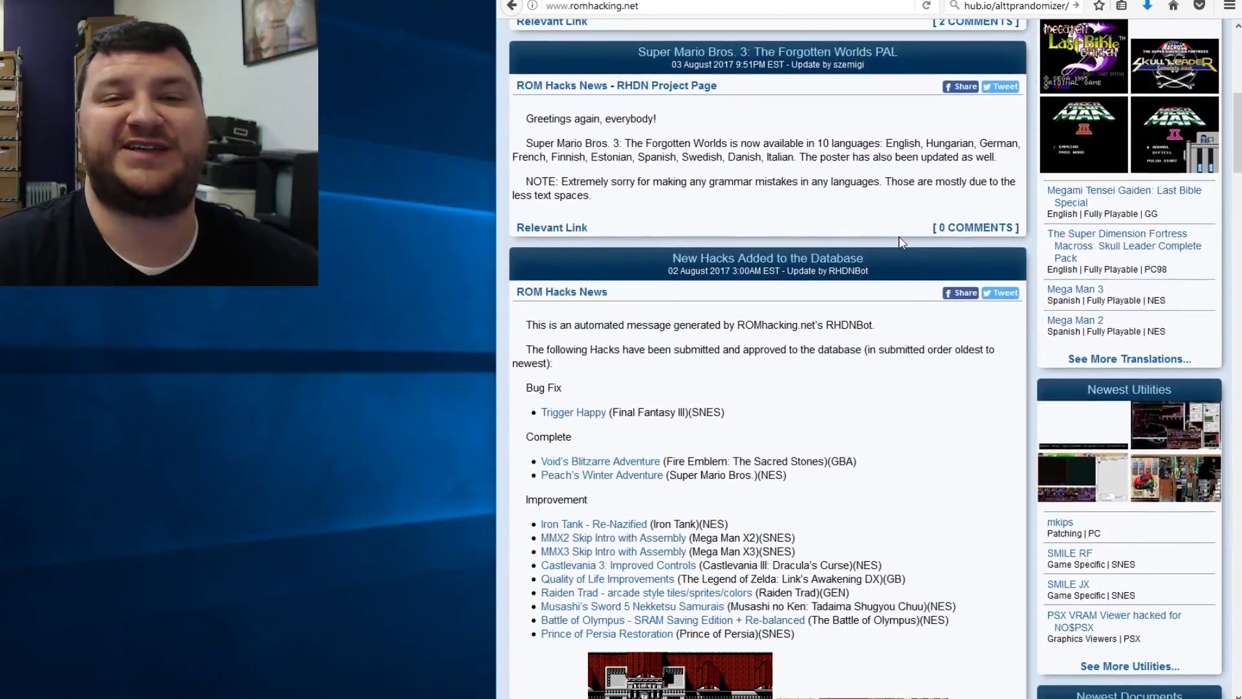
pyautogui.scroll(-1, 898, 235)
pyautogui.scroll(-1, 902, 243)
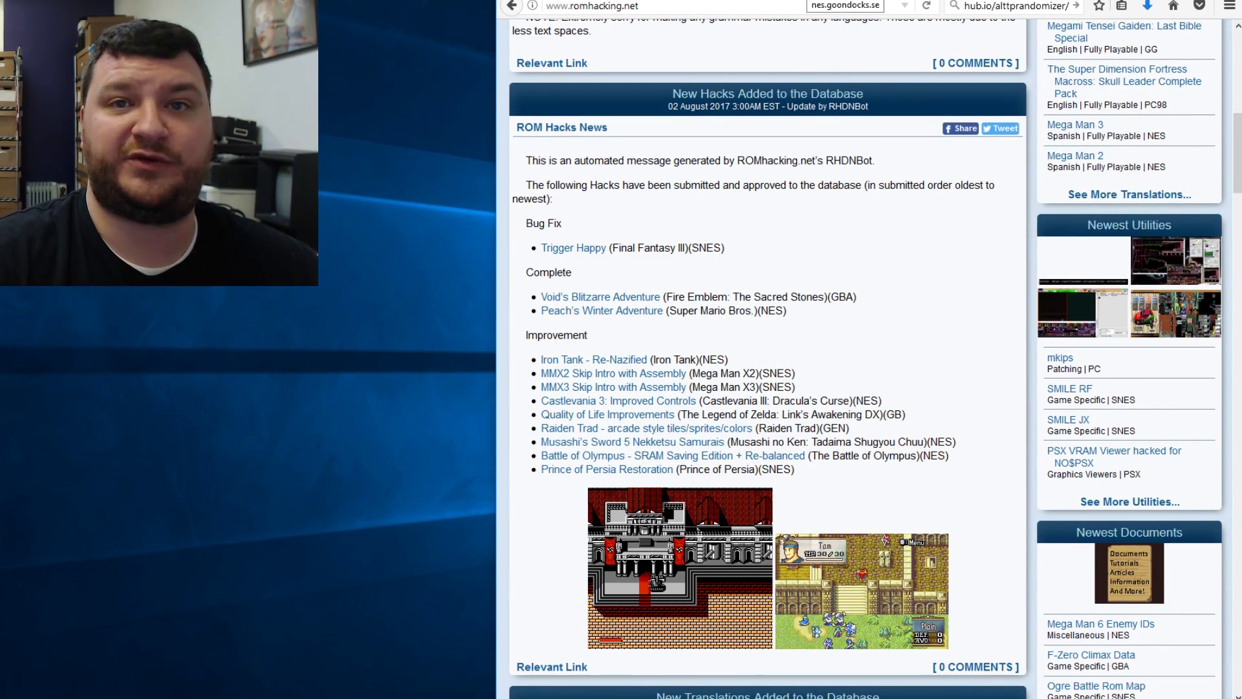
# Save Super_Popeye_v1.1.zip from the goondocks Patches page and bring up the Downloads folder
pyautogui.click(841, 2)
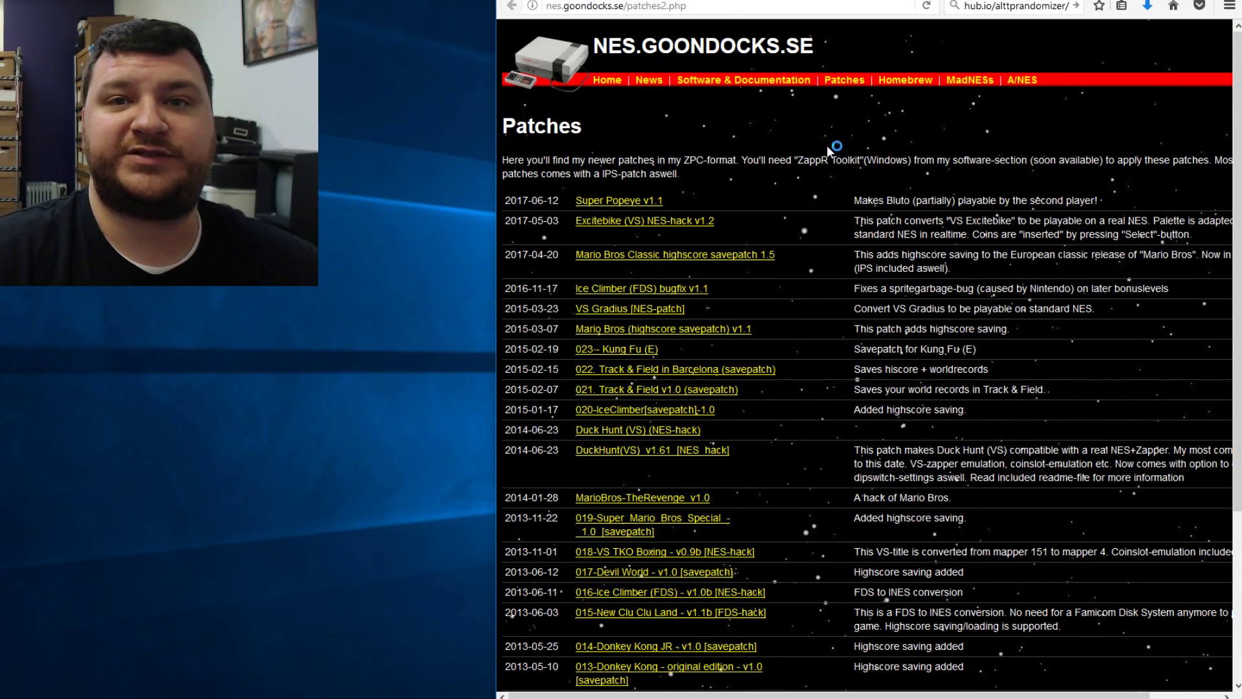
pyautogui.scroll(-1, 835, 149)
pyautogui.scroll(1, 826, 145)
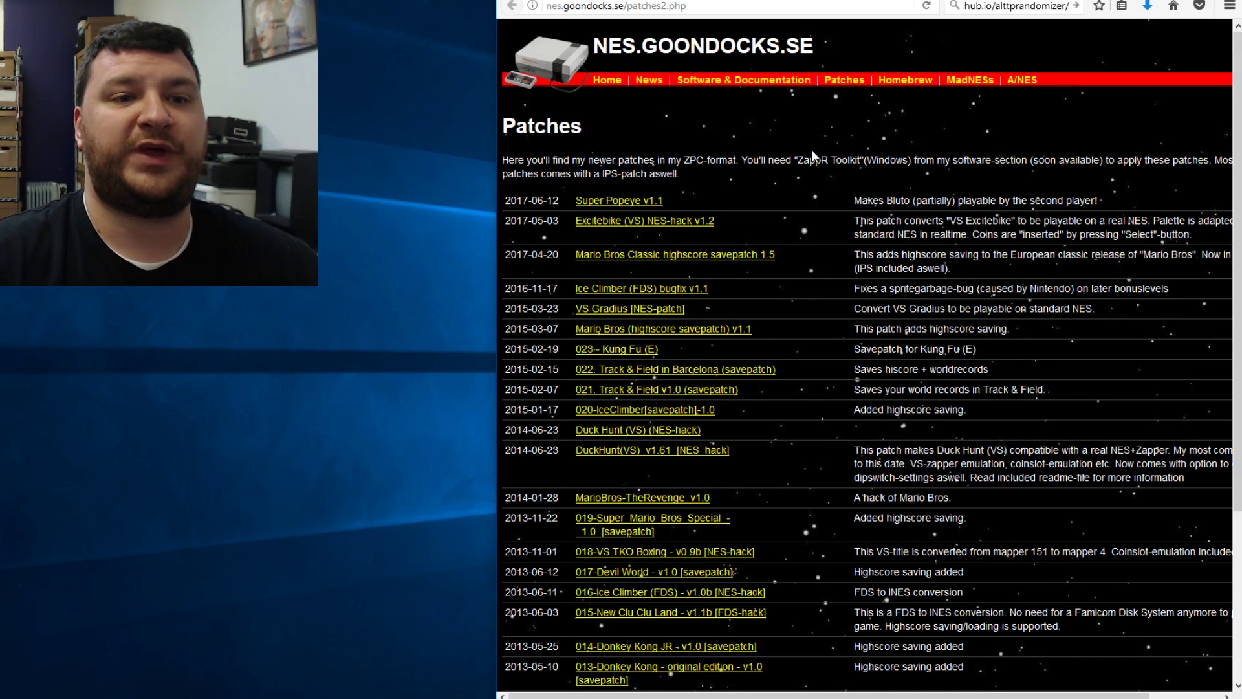
pyautogui.click(615, 203)
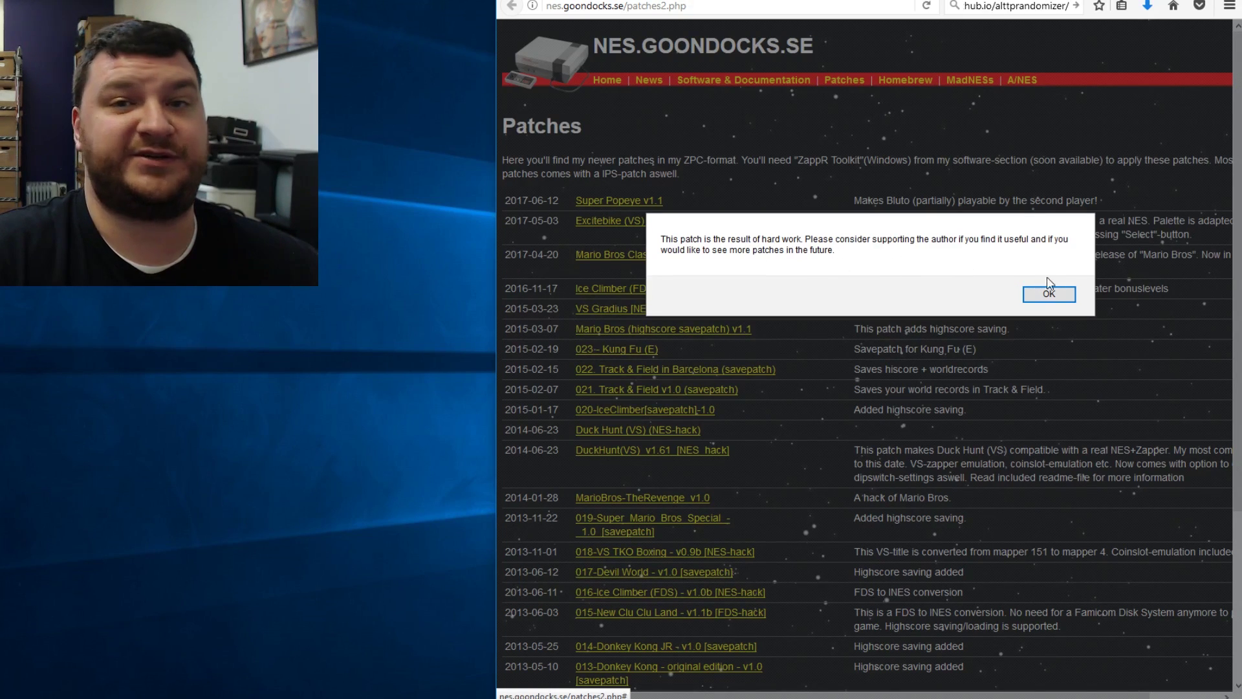
pyautogui.click(1063, 296)
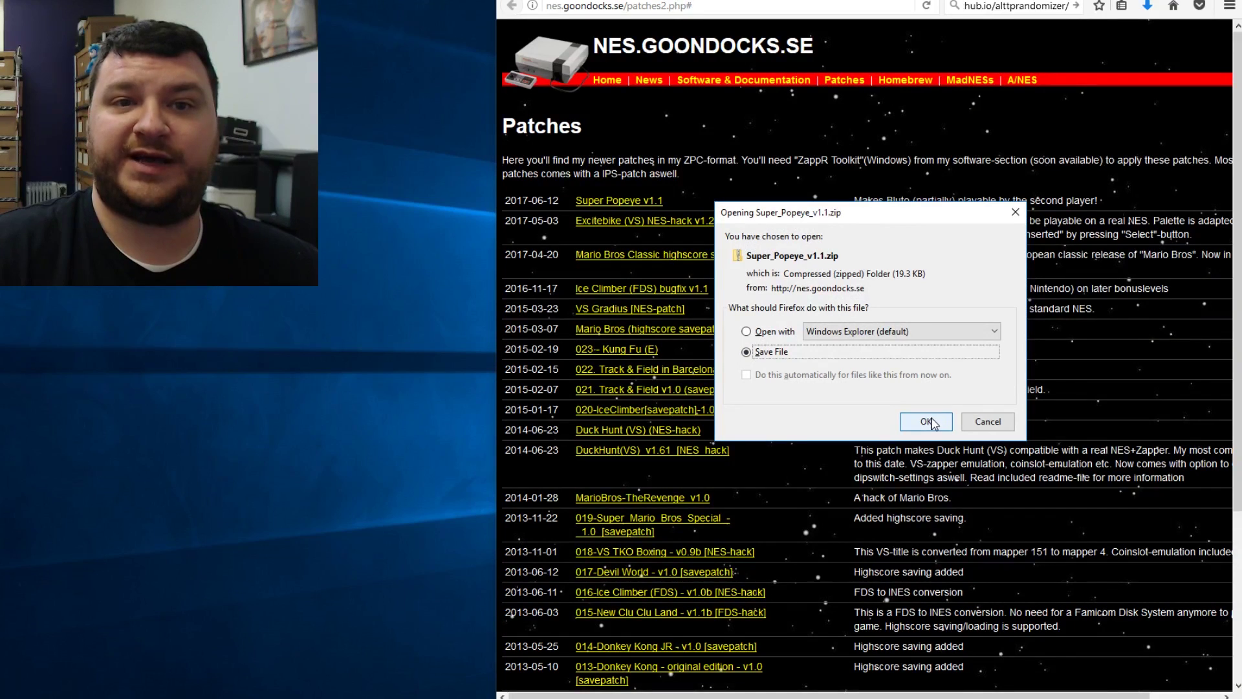
pyautogui.click(926, 421)
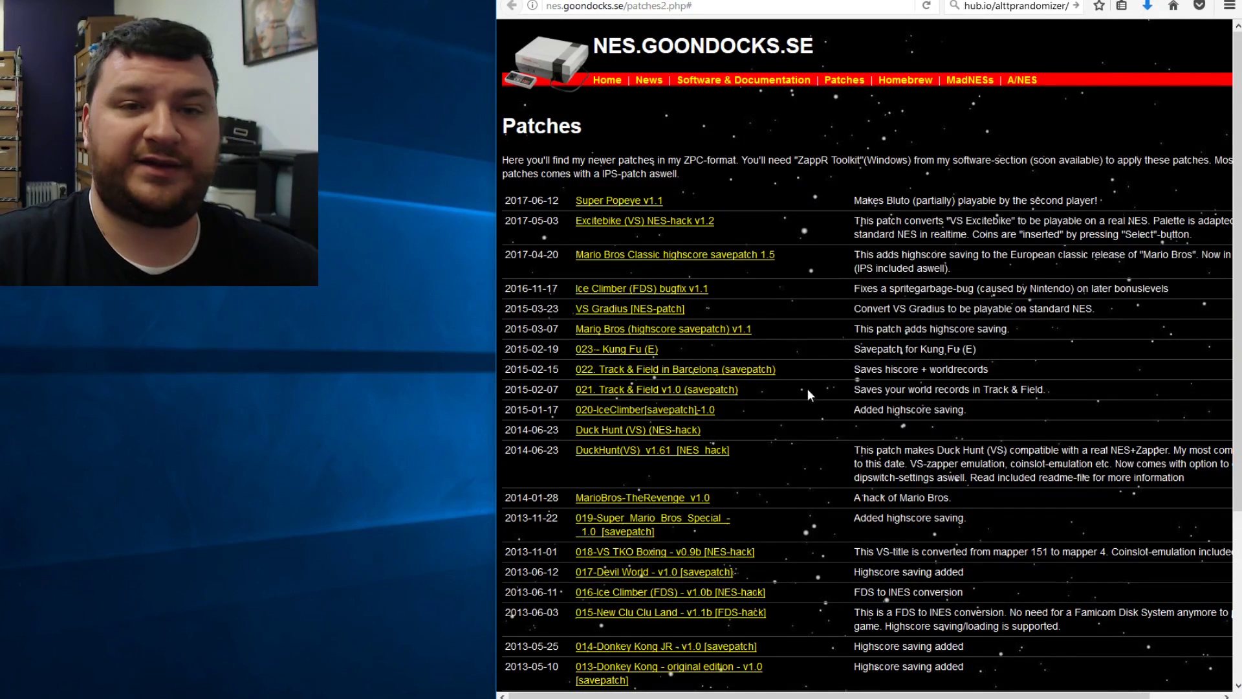
pyautogui.press('super+e')
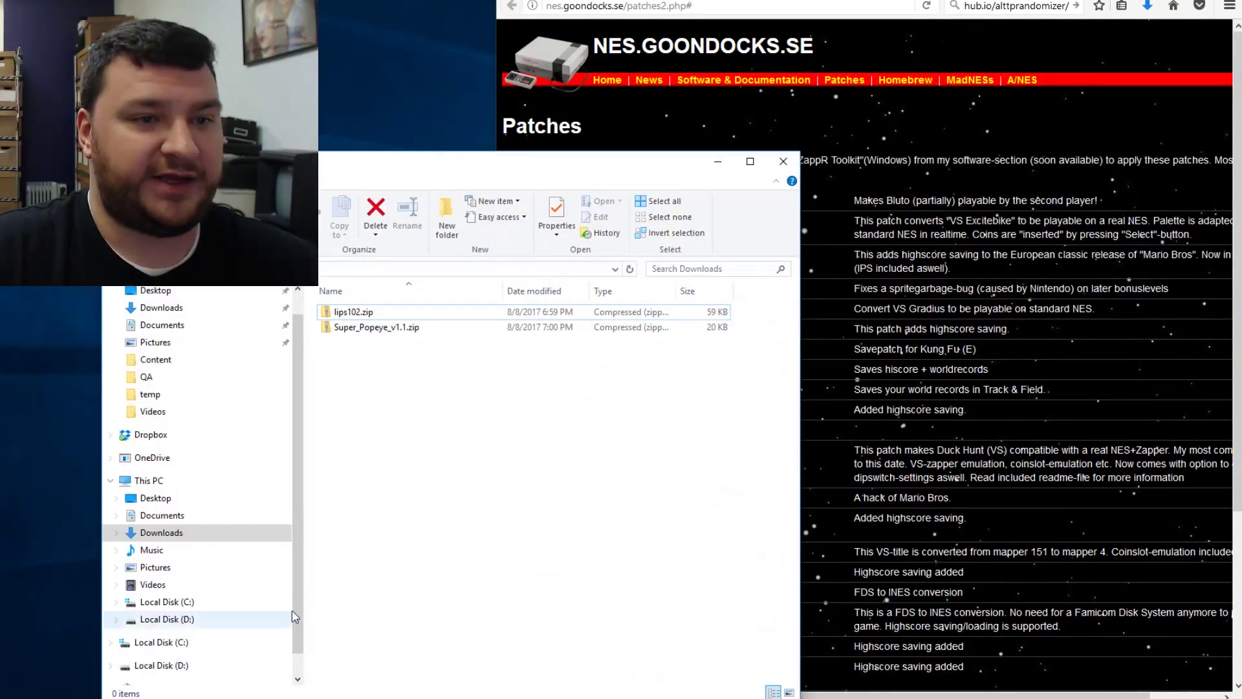
# Extract lips102.zip and the Super Popeye zip into their own folders with 7-Zip
pyautogui.rightClick(362, 311)
pyautogui.moveTo(453, 388)
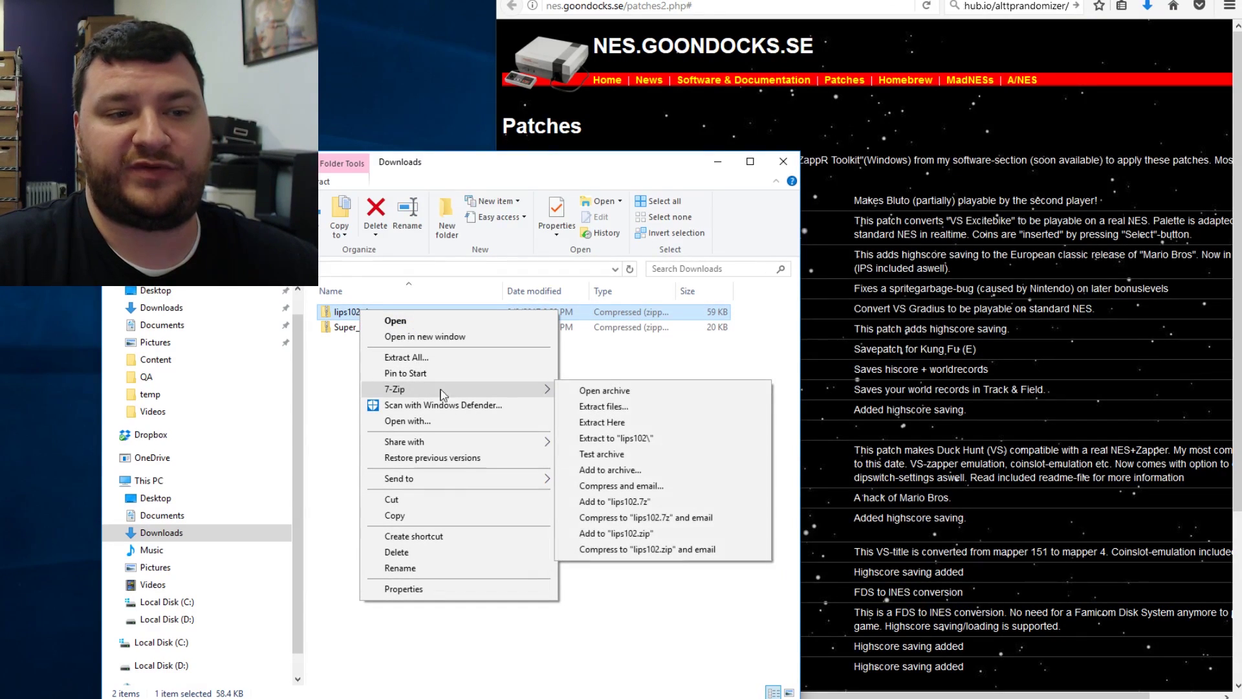
pyautogui.click(586, 420)
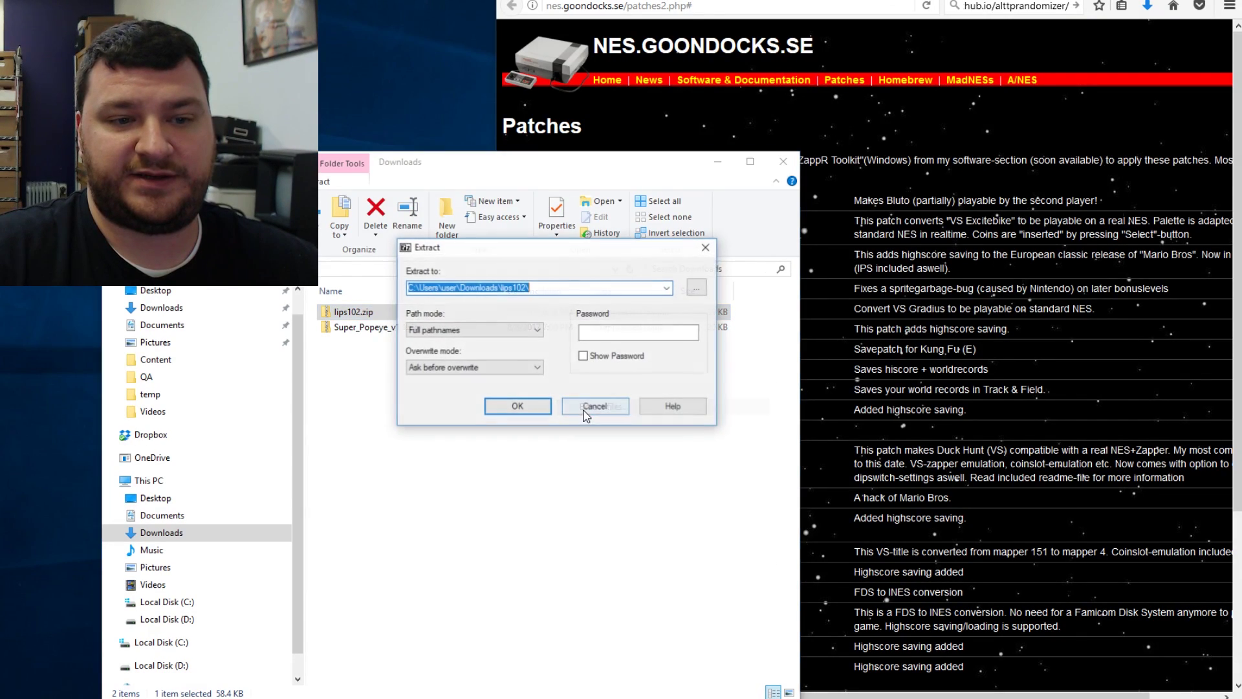
pyautogui.click(517, 406)
pyautogui.click(409, 331)
pyautogui.rightClick(409, 331)
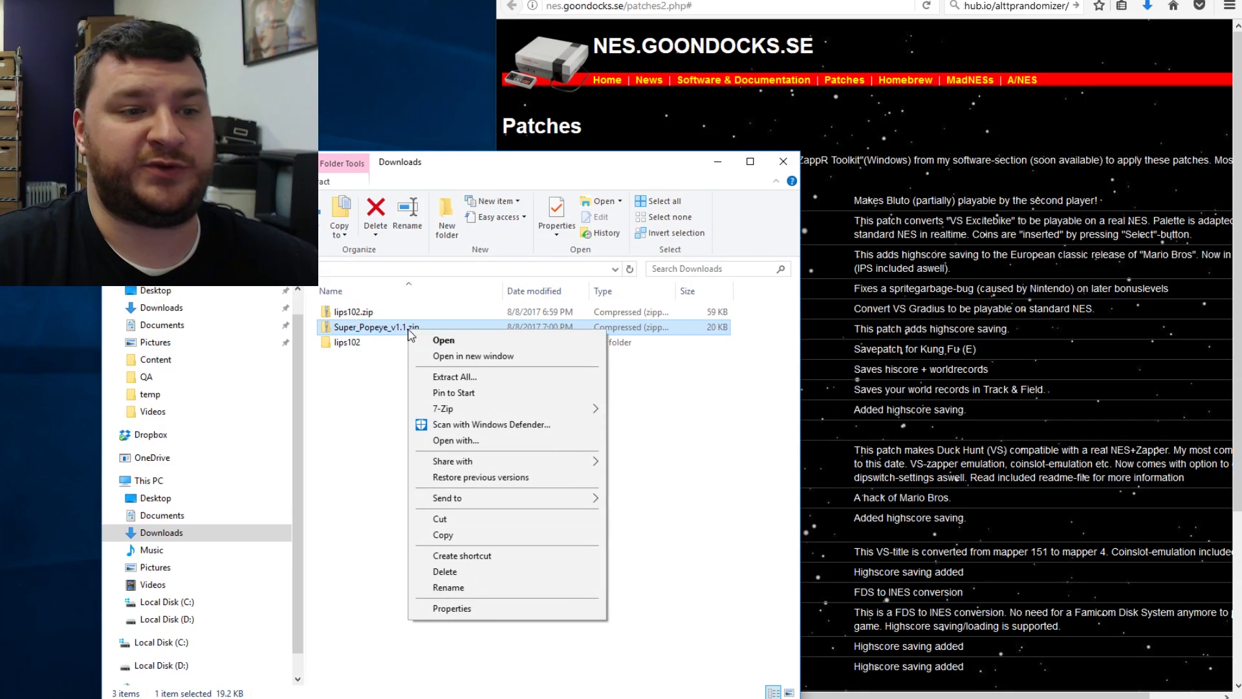
pyautogui.moveTo(491, 408)
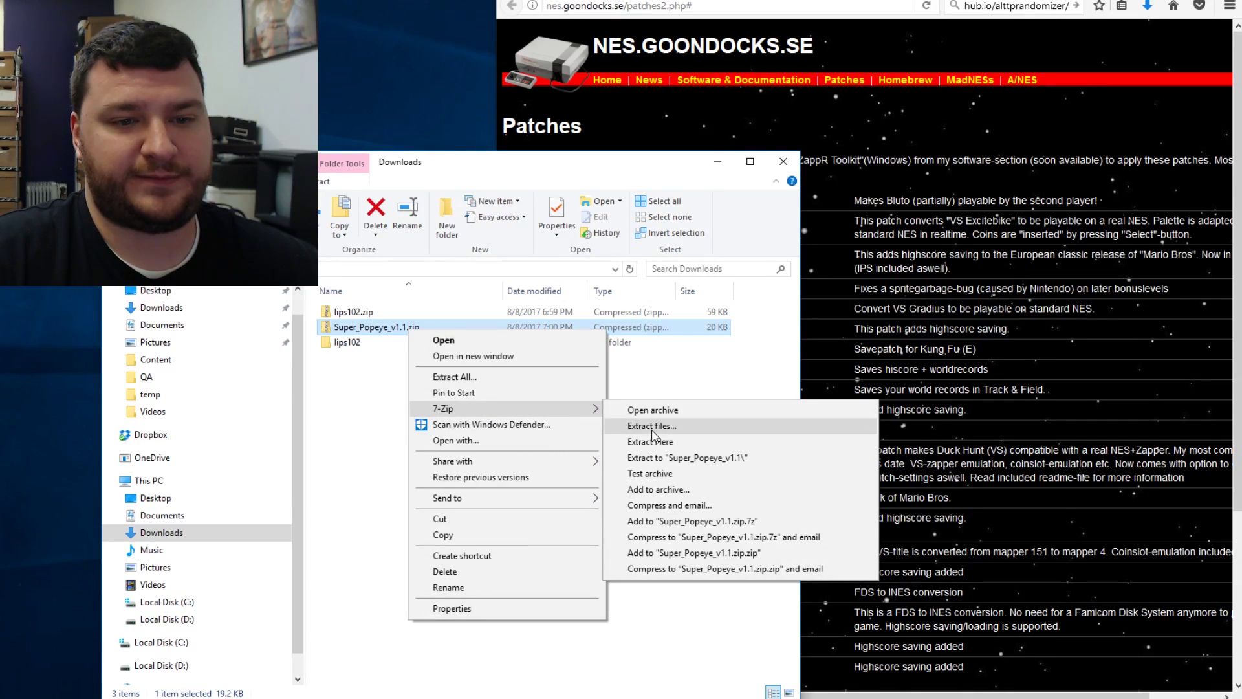
pyautogui.click(650, 427)
pyautogui.click(526, 407)
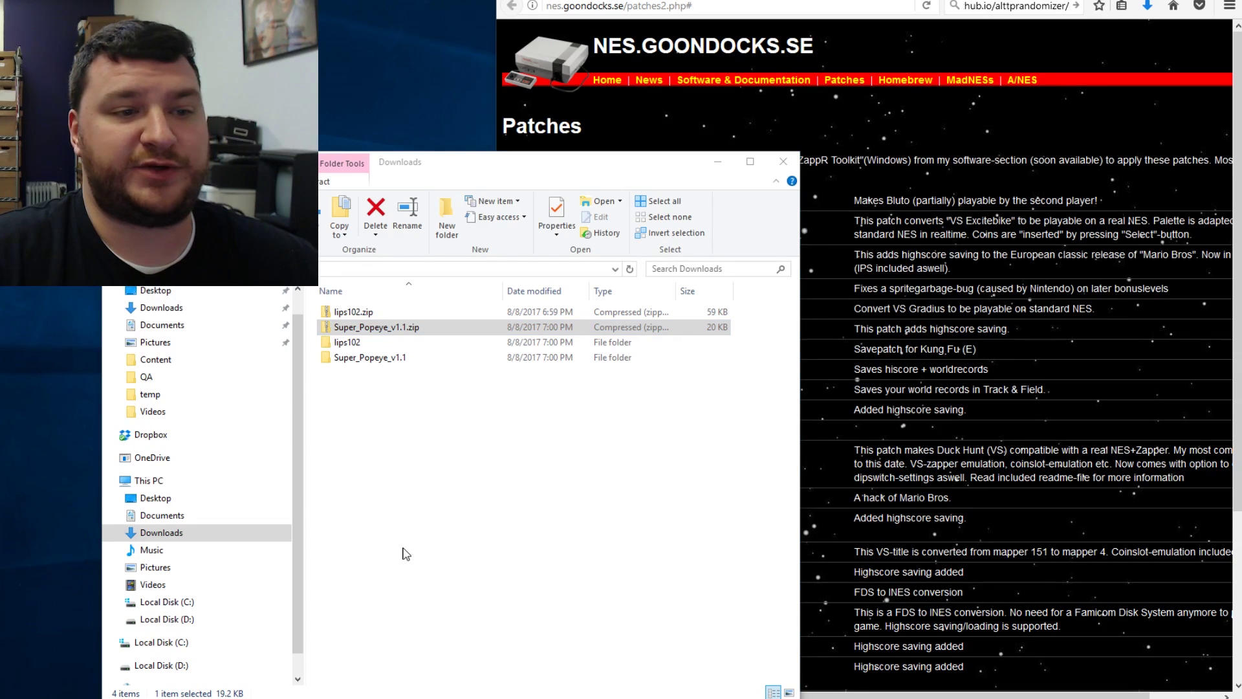
# Move the fceux-2.2.3-win32 folder and Popeye (W) (PRG1) [!].nes into Downloads
pyautogui.moveTo(471, 540); pyautogui.dragTo(391, 534)
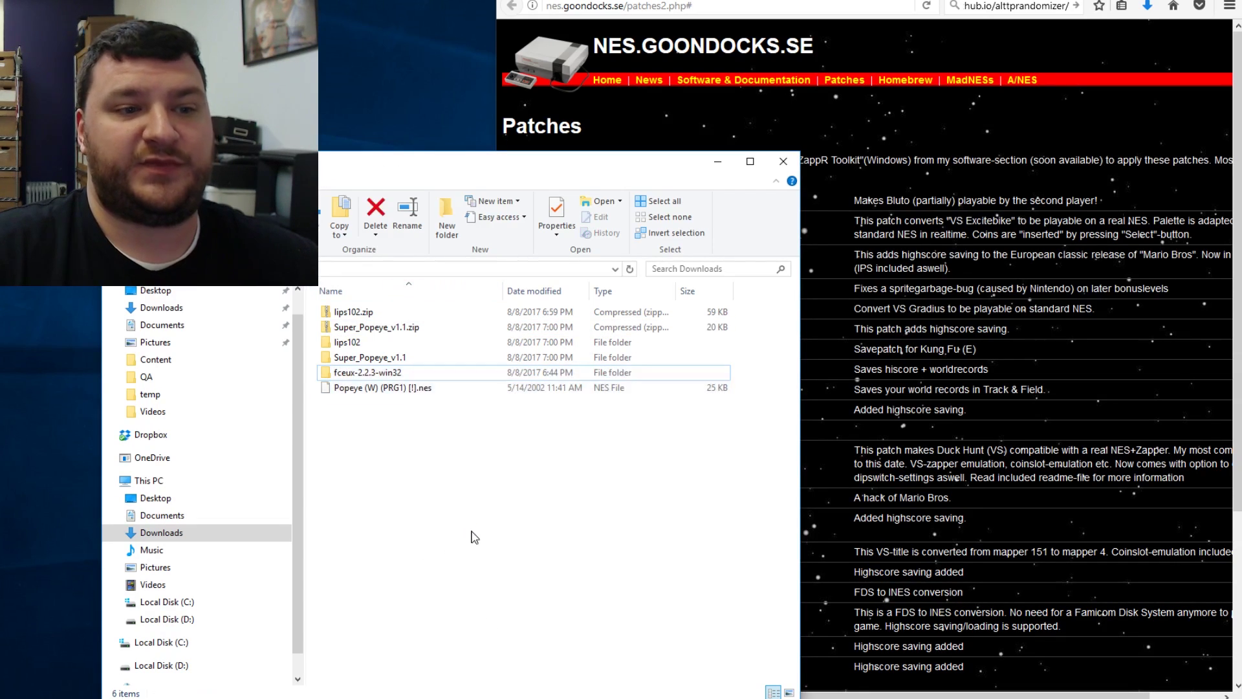
pyautogui.click(414, 388)
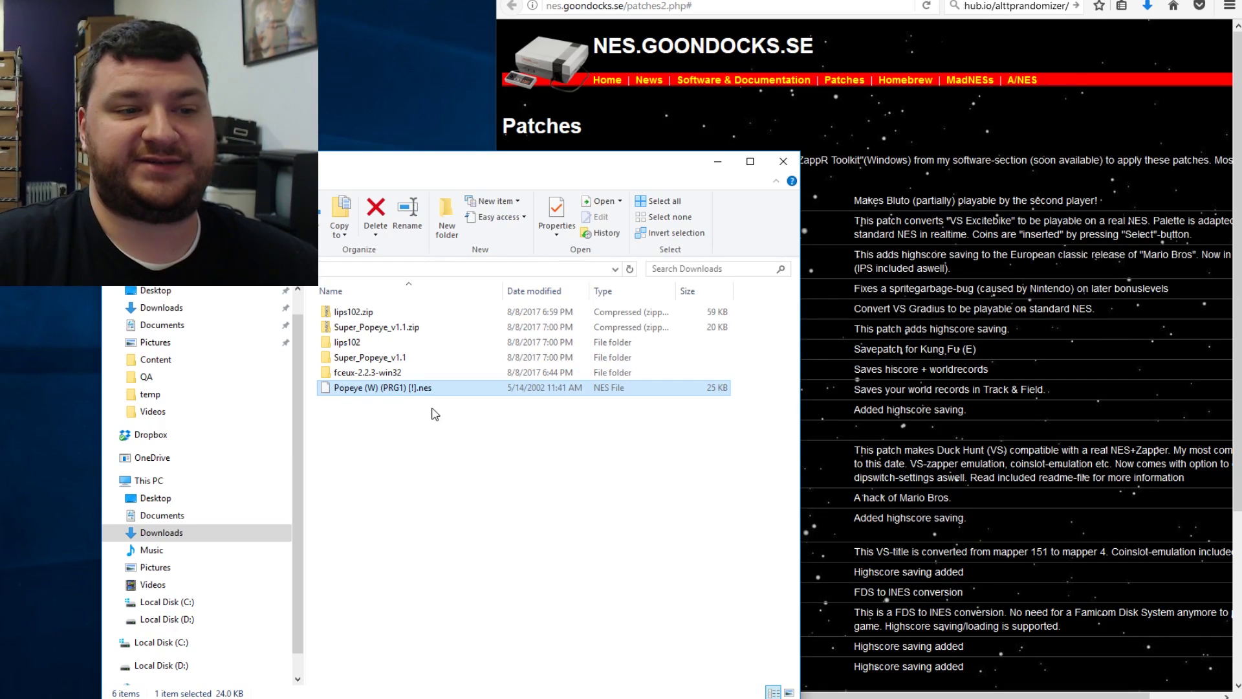
pyautogui.click(382, 376)
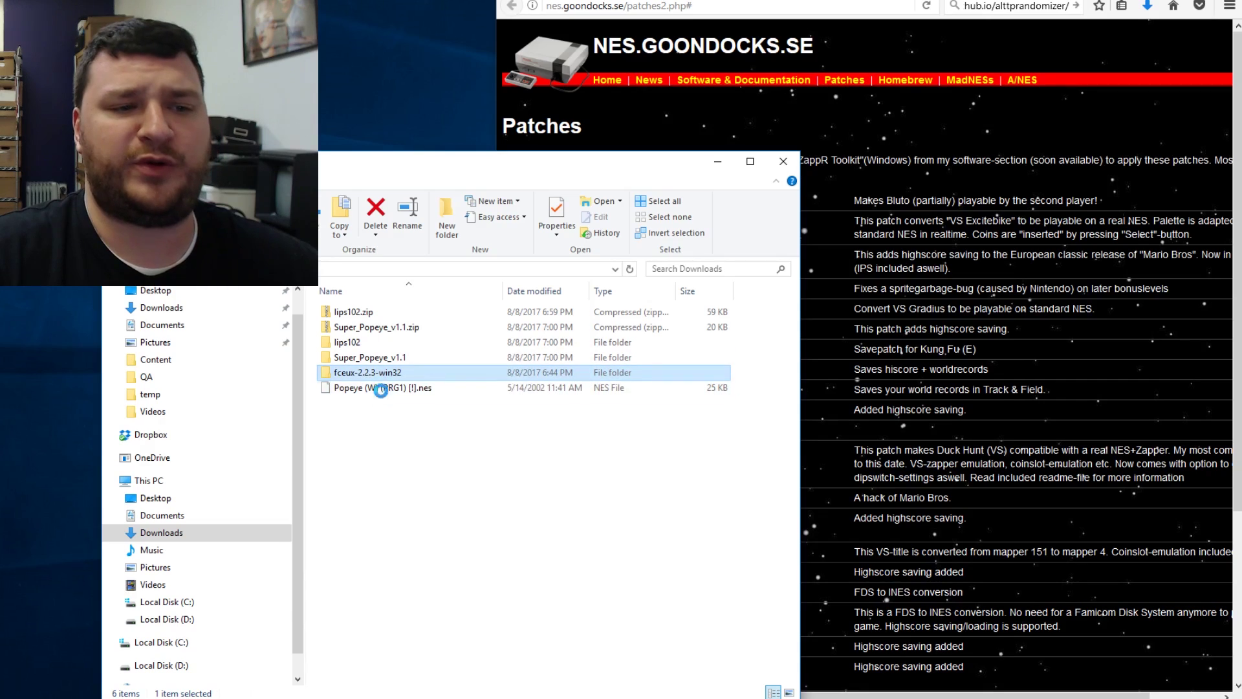
pyautogui.click(390, 427)
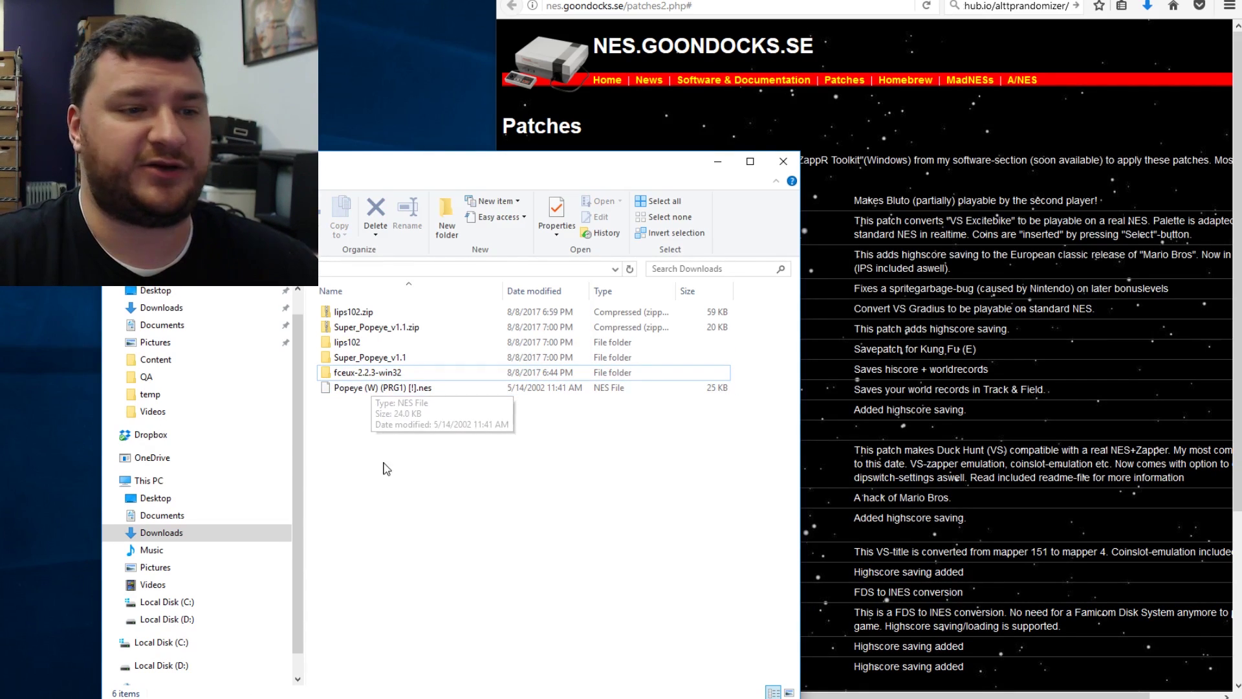
# Duplicate the Popeye ROM file in Downloads
pyautogui.click(381, 392)
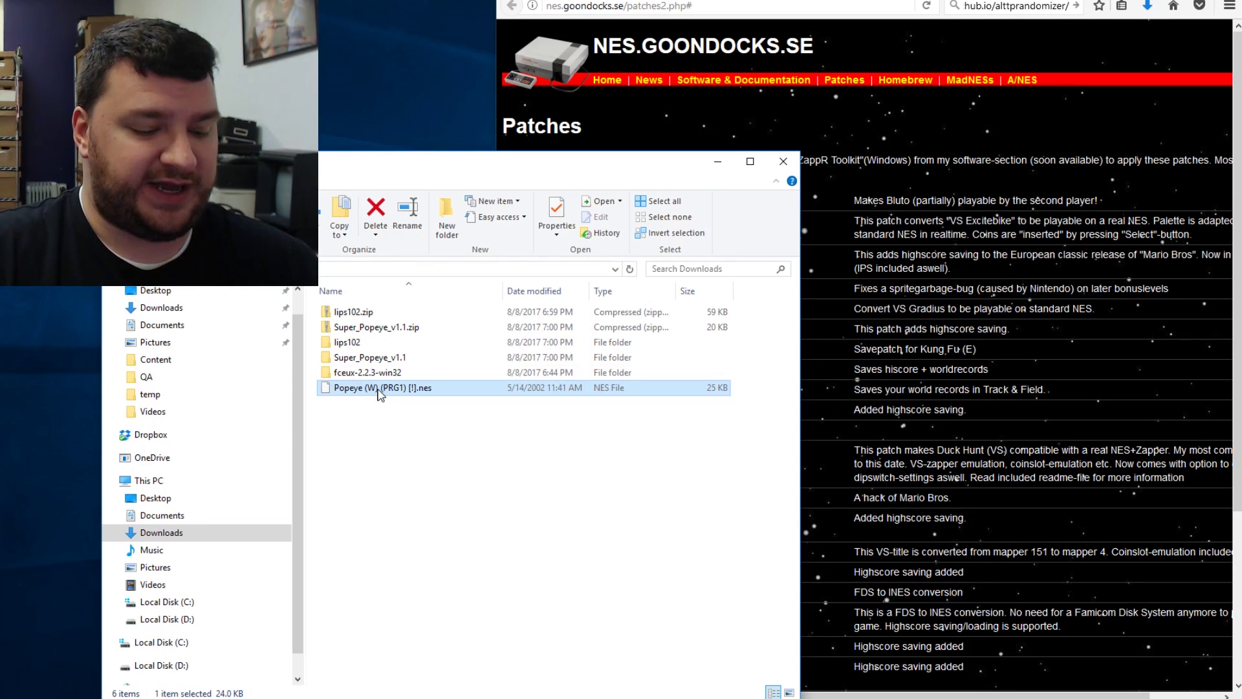
pyautogui.hotkey('ctrl', 'c')
pyautogui.hotkey('ctrl', 'v')
pyautogui.click(421, 474)
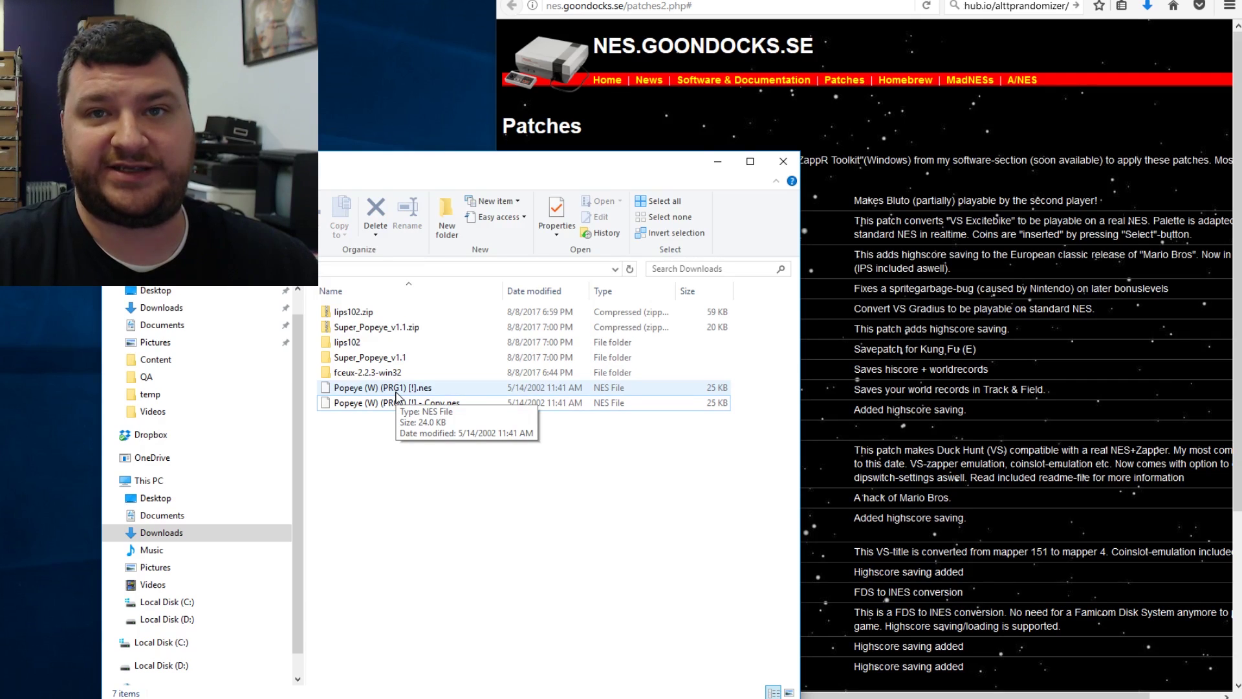
# Check the patch file name Super_Popeye_v1.1.ips inside the Super_Popeye_v1.1 folder
pyautogui.doubleClick(390, 359)
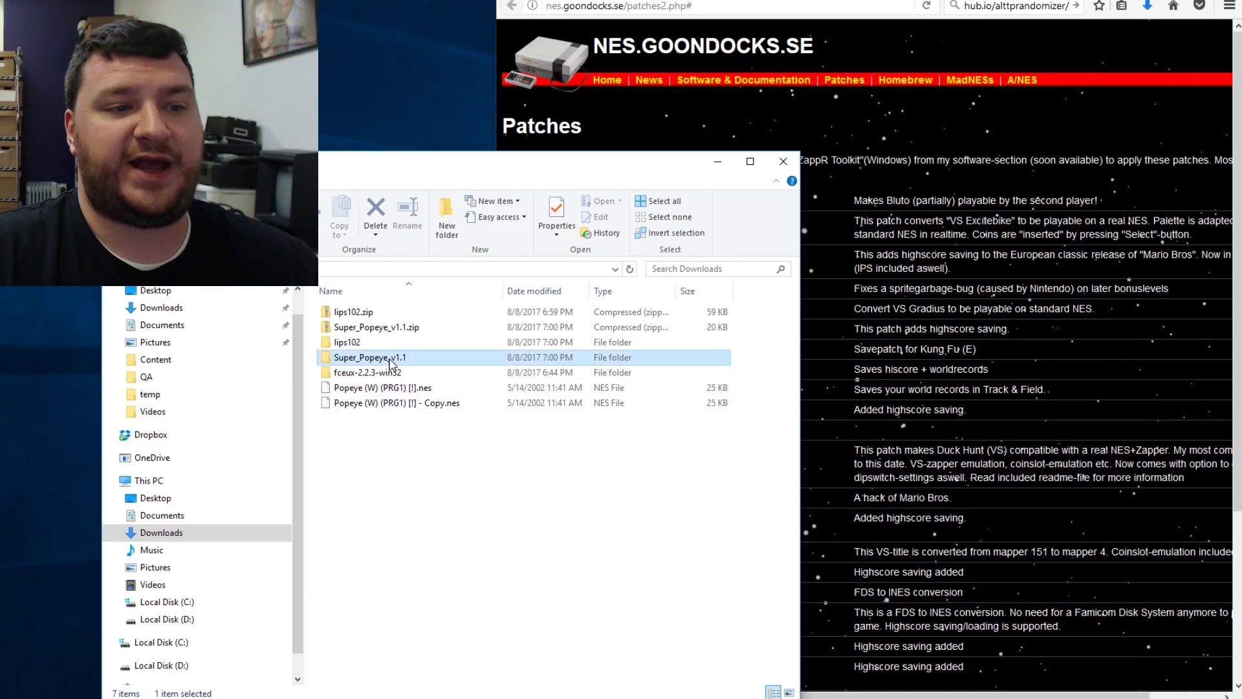
pyautogui.click(386, 328)
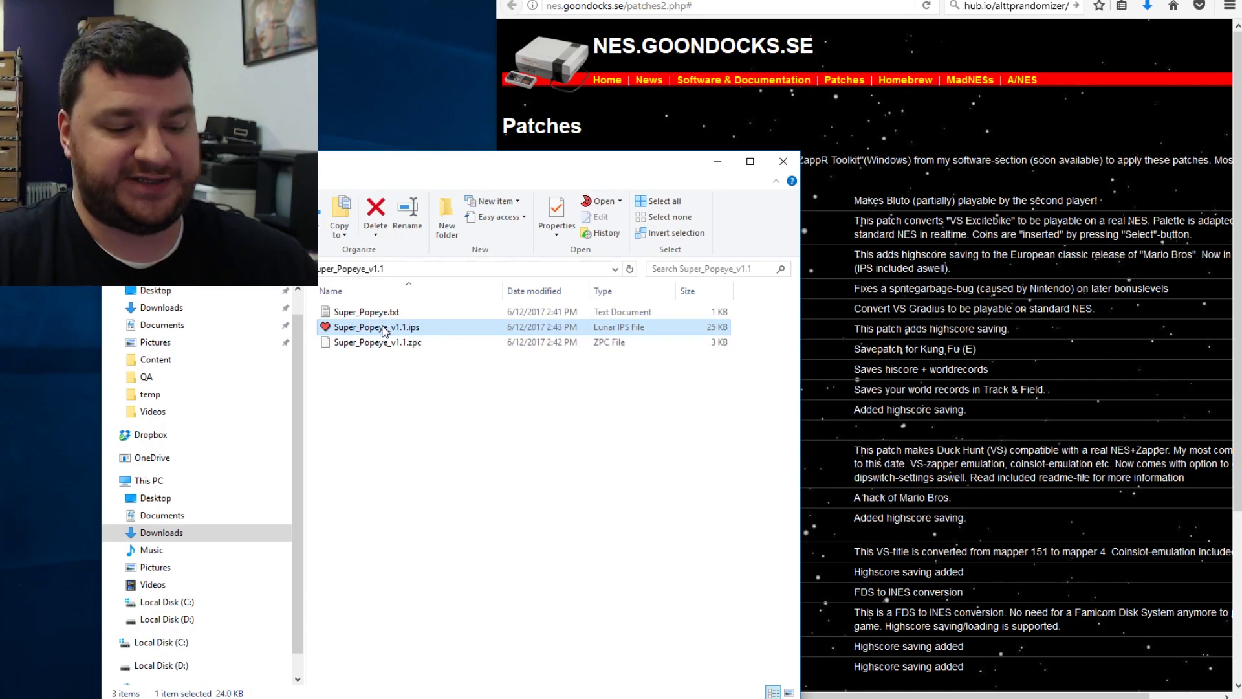
pyautogui.click(387, 329)
pyautogui.press('Escape')
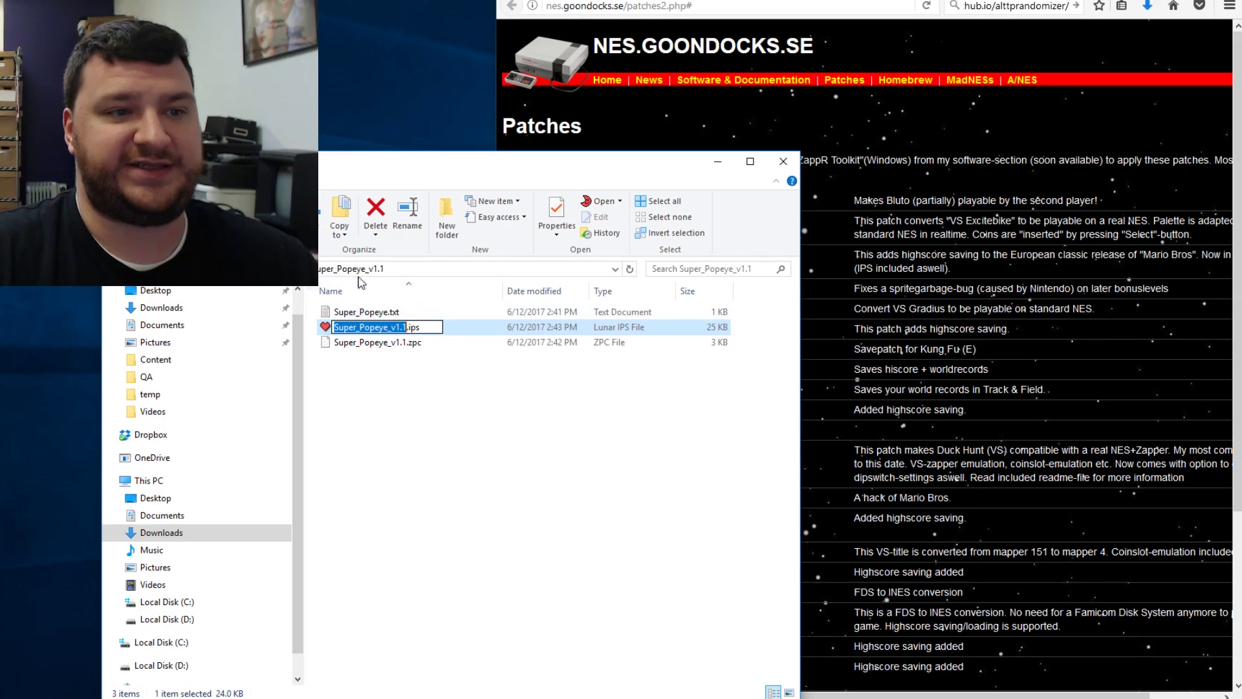
pyautogui.hotkey('alt', 'Up')
# Rename the Popeye ROM copy to Super_Popeye_v1.1.nes
pyautogui.click(410, 374)
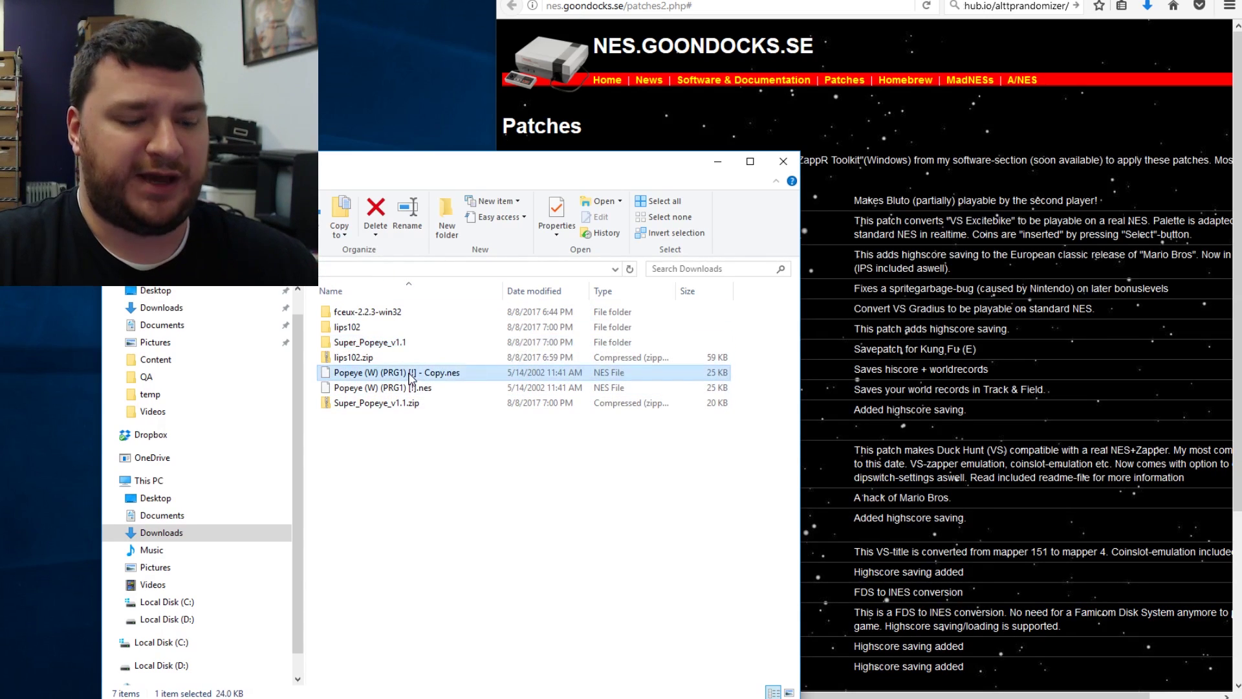
pyautogui.click(410, 374)
pyautogui.hotkey('ctrl', 'v')
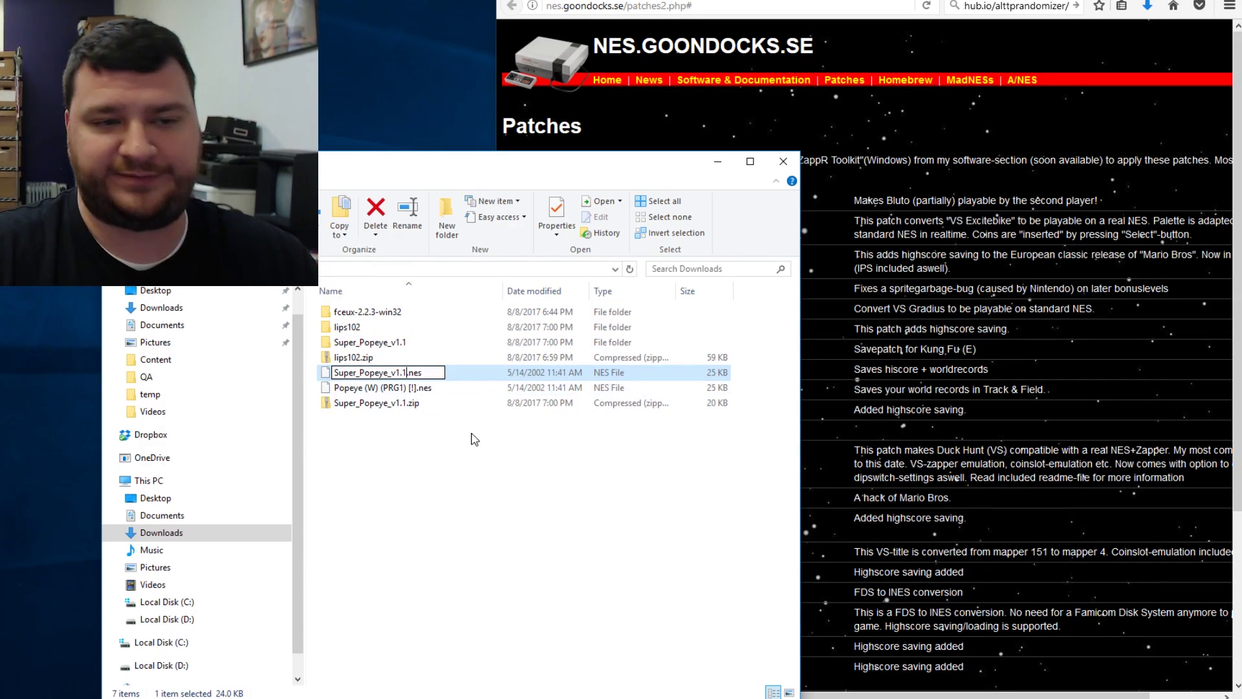
pyautogui.click(484, 460)
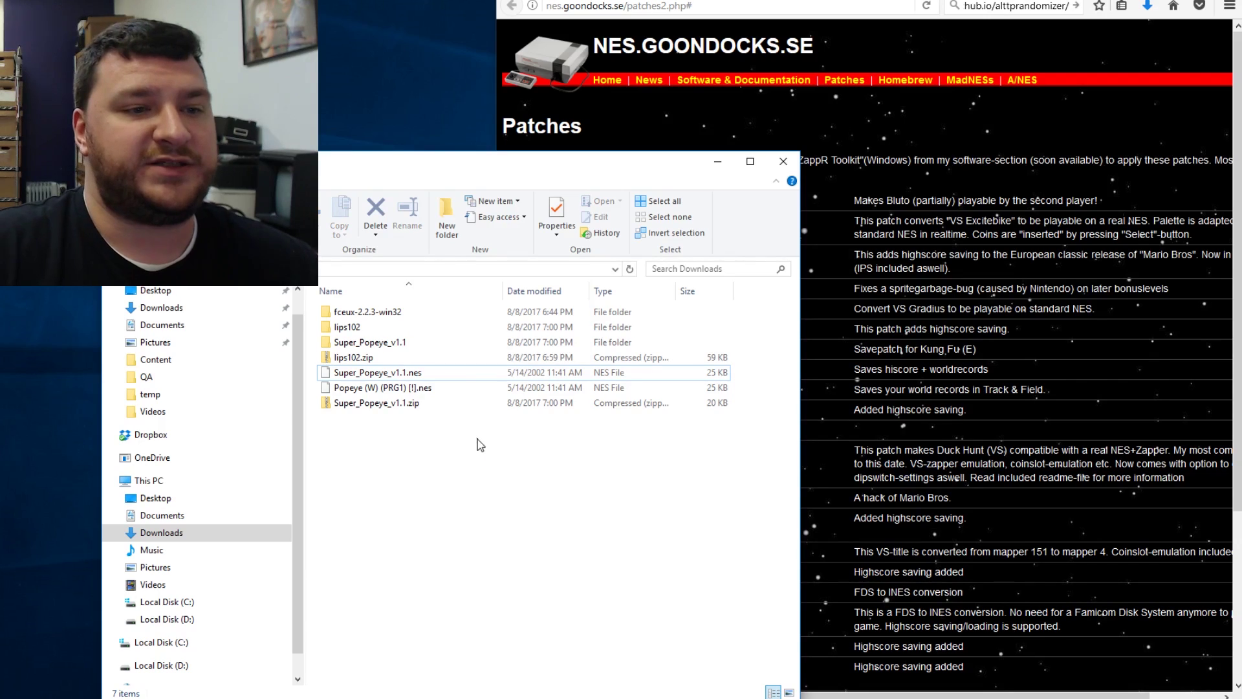
pyautogui.click(371, 375)
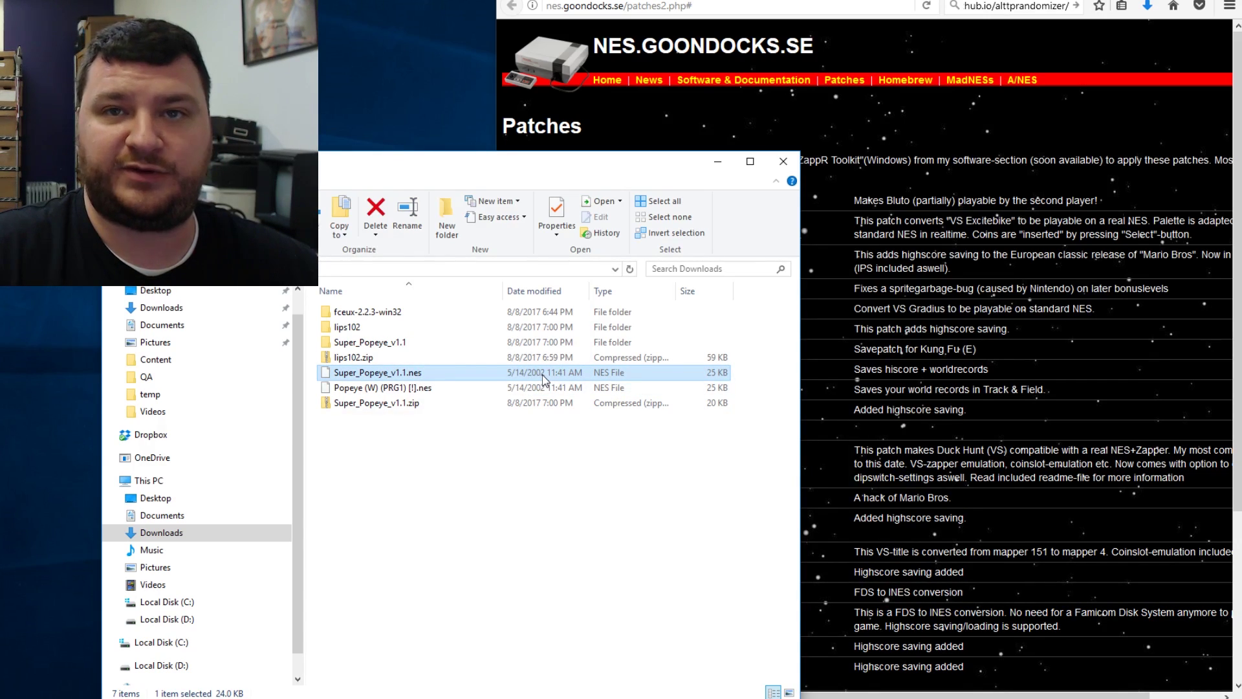
# Launch Lunar IPS from lips102 and choose the Super_Popeye_v1.1.ips patch
pyautogui.doubleClick(368, 328)
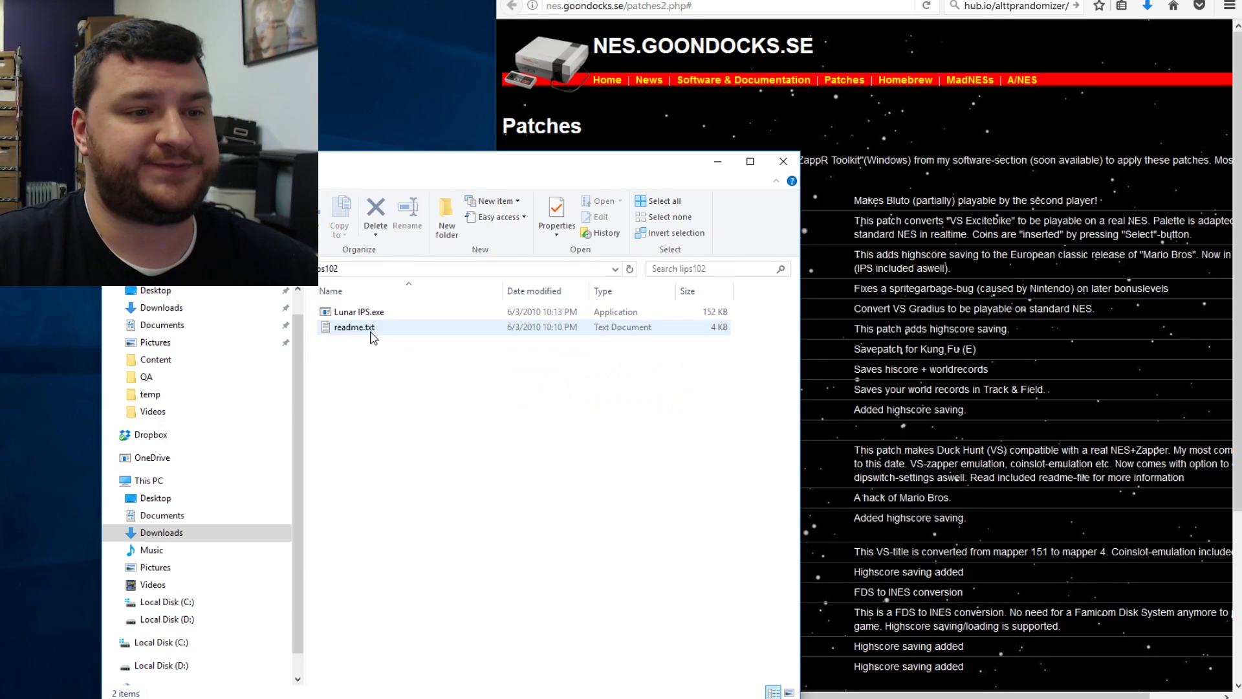
pyautogui.doubleClick(374, 312)
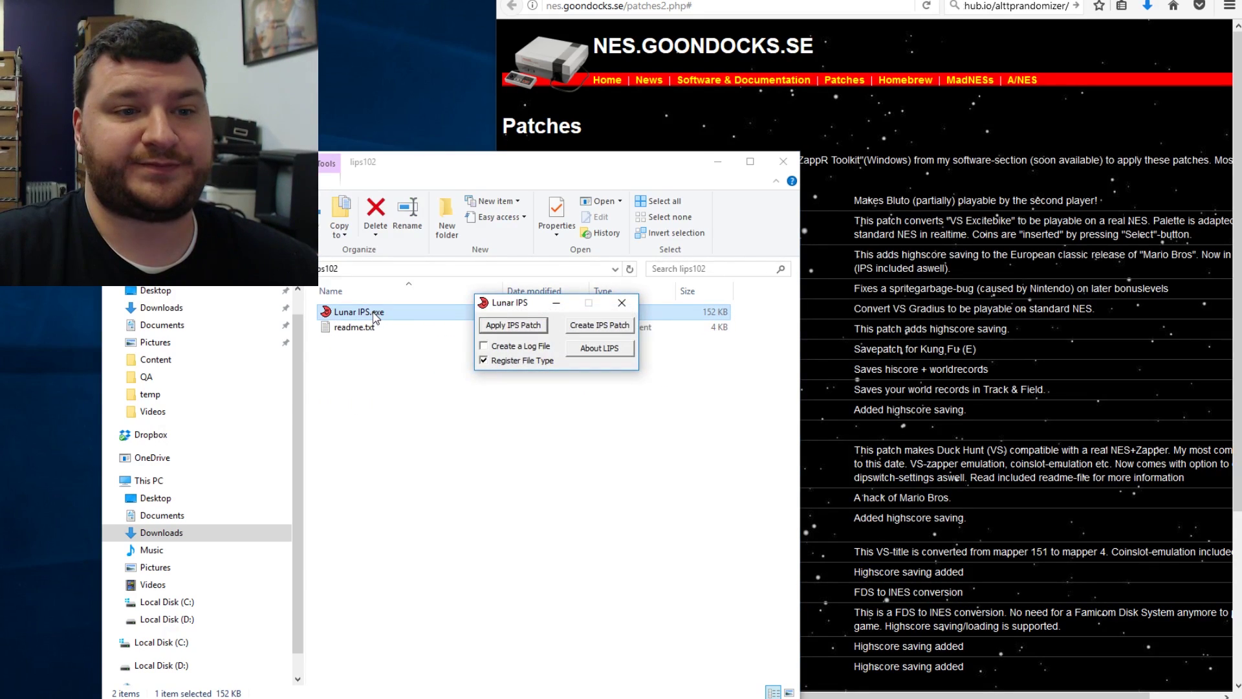
pyautogui.click(517, 330)
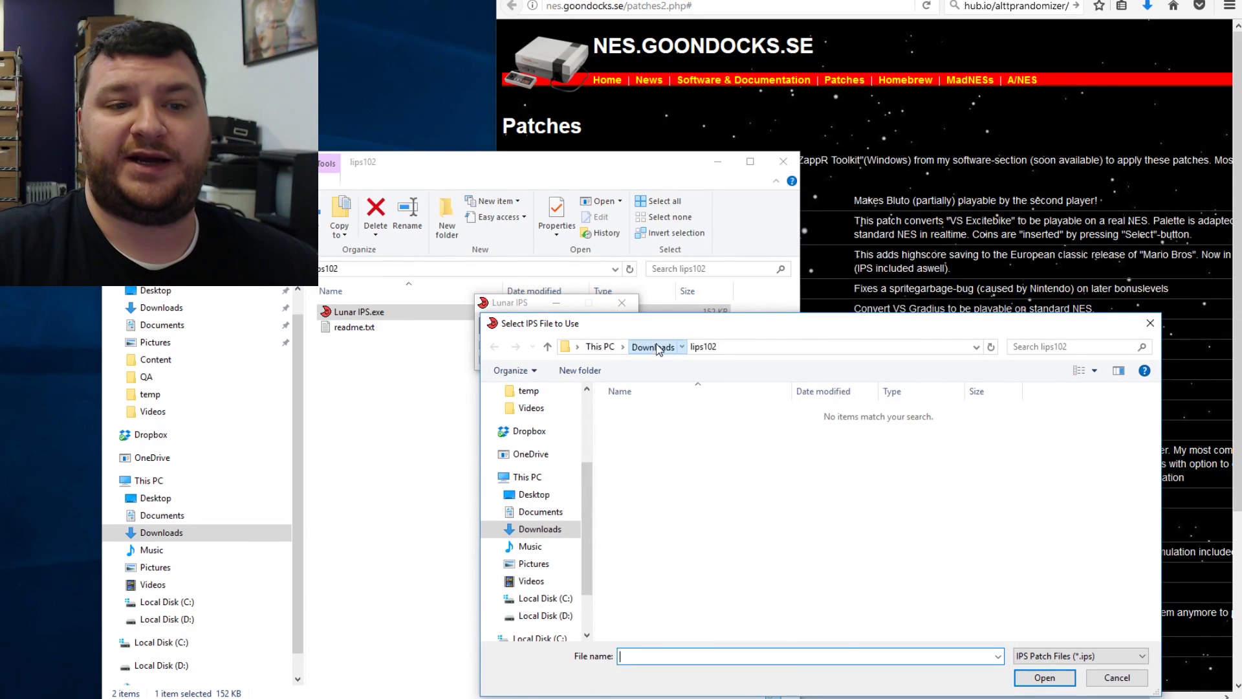
pyautogui.click(653, 347)
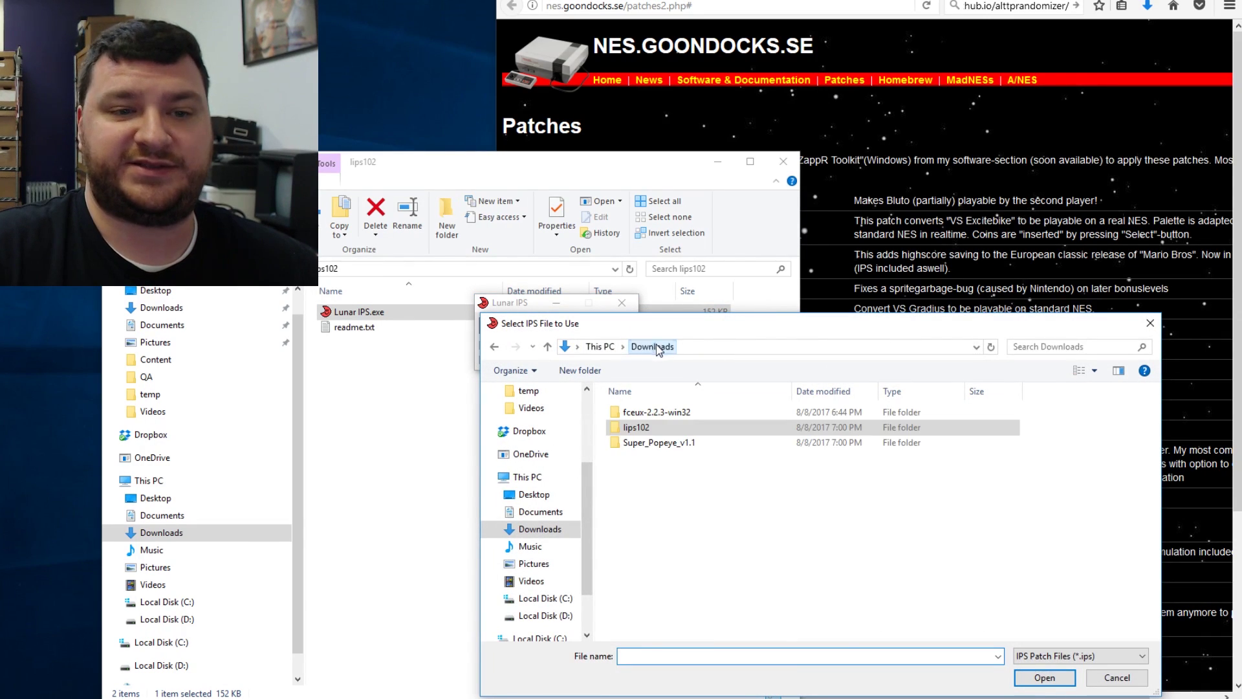
pyautogui.doubleClick(653, 444)
pyautogui.doubleClick(653, 414)
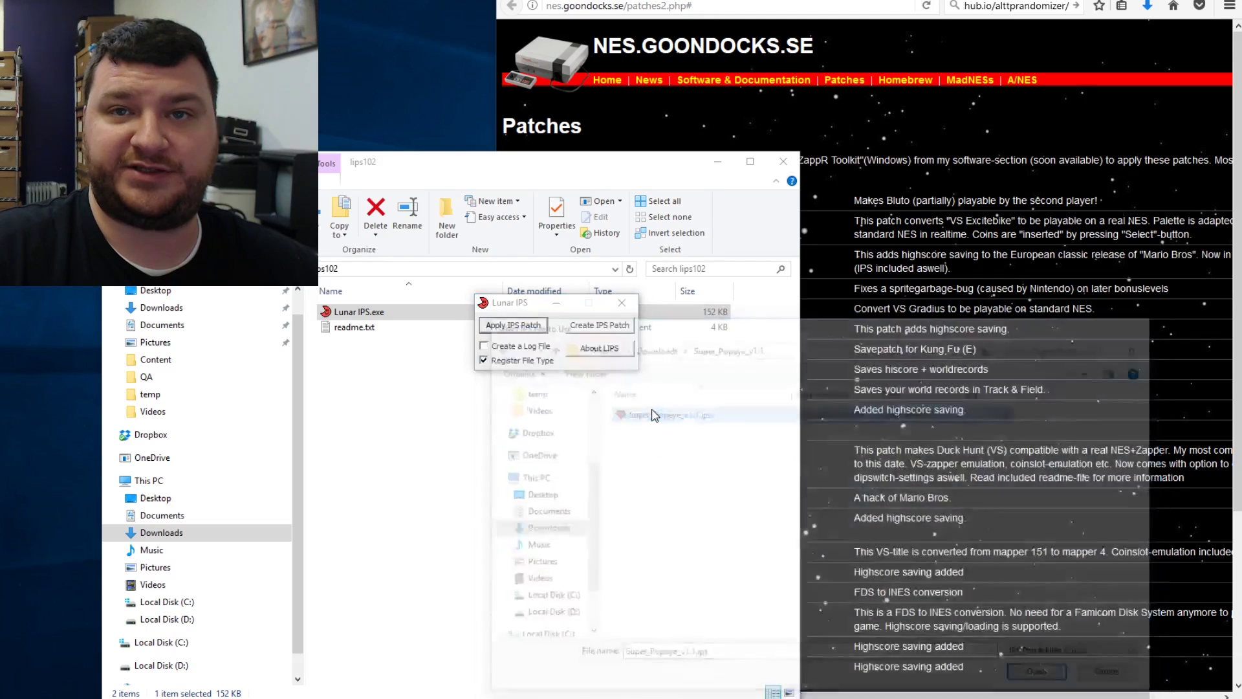
# Apply the patch to Super_Popeye_v1.1.nes, then close Lunar IPS and return to Downloads
pyautogui.click(652, 346)
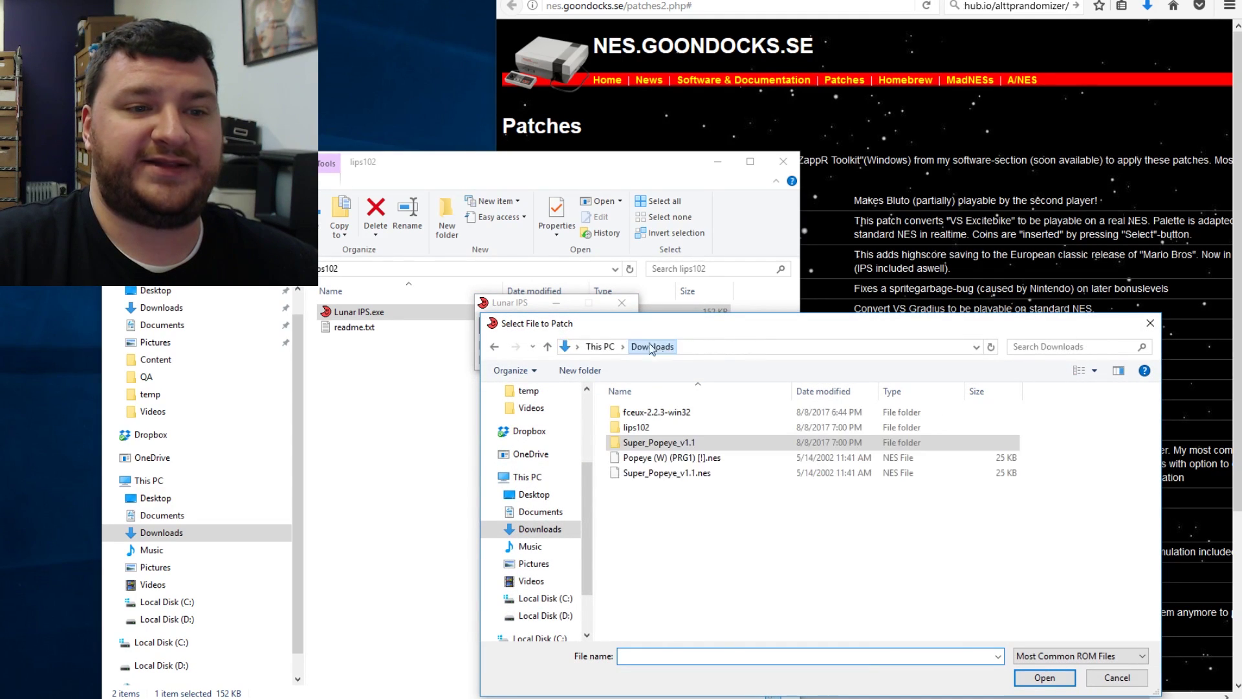
pyautogui.click(737, 477)
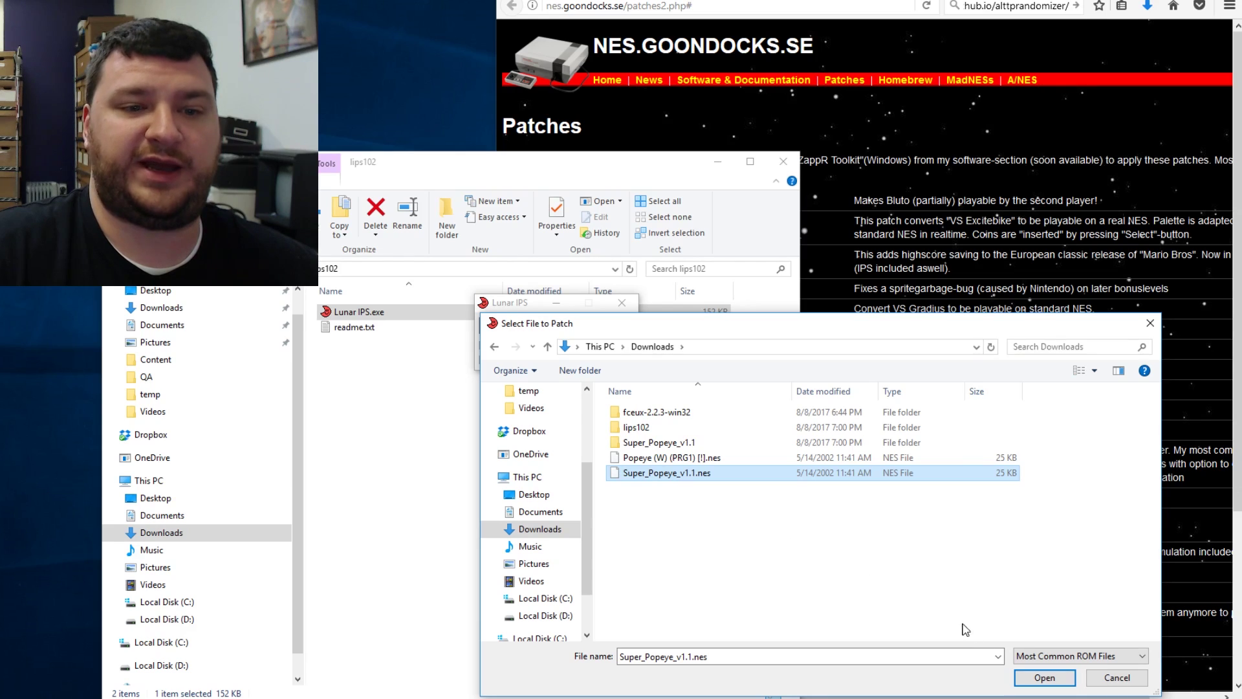
pyautogui.click(1044, 677)
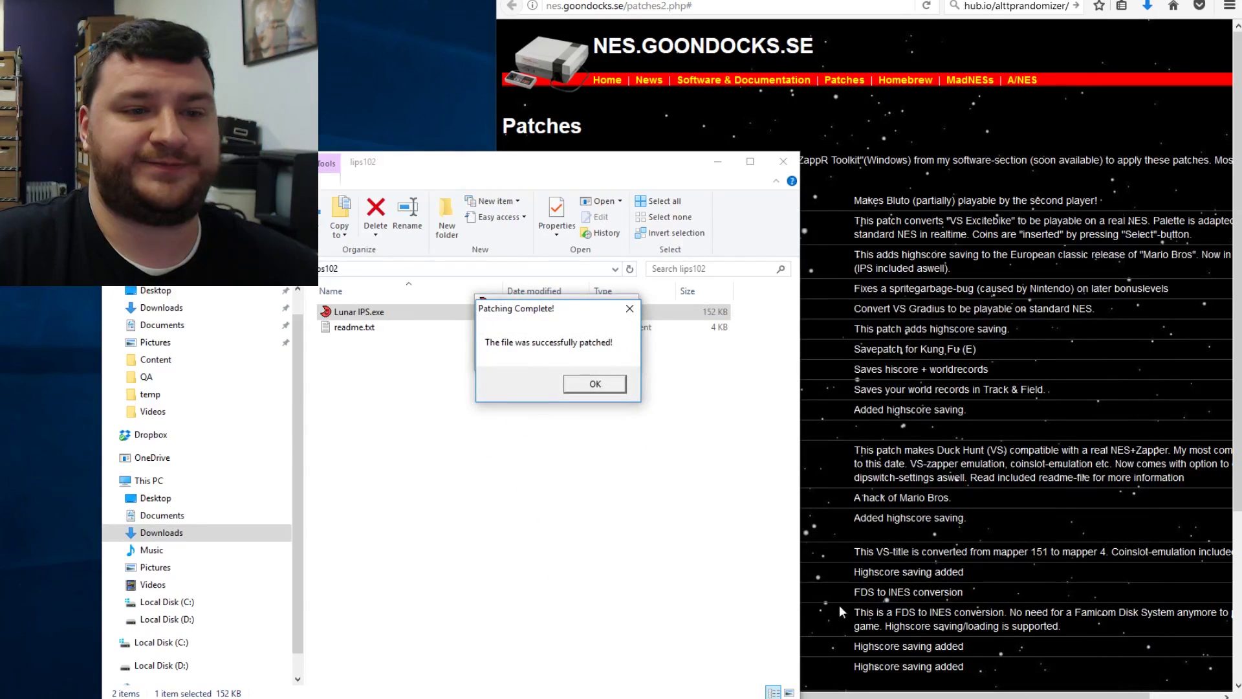
pyautogui.click(597, 386)
pyautogui.click(622, 308)
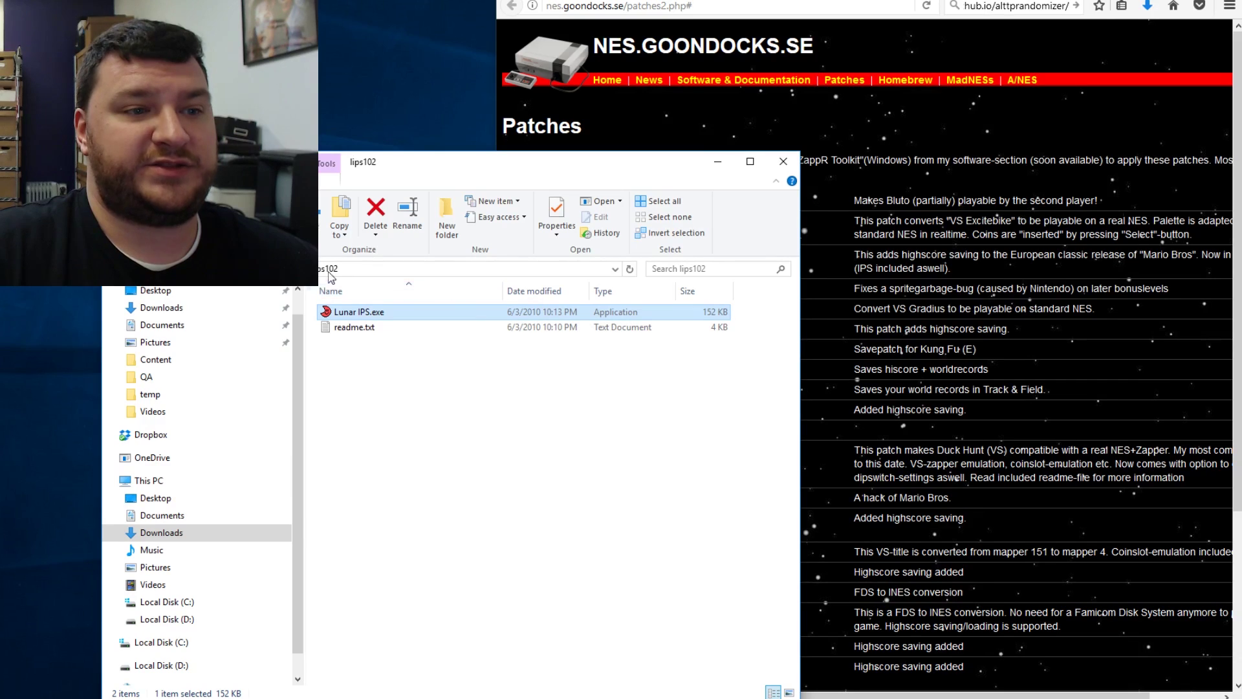
pyautogui.hotkey('alt', 'Up')
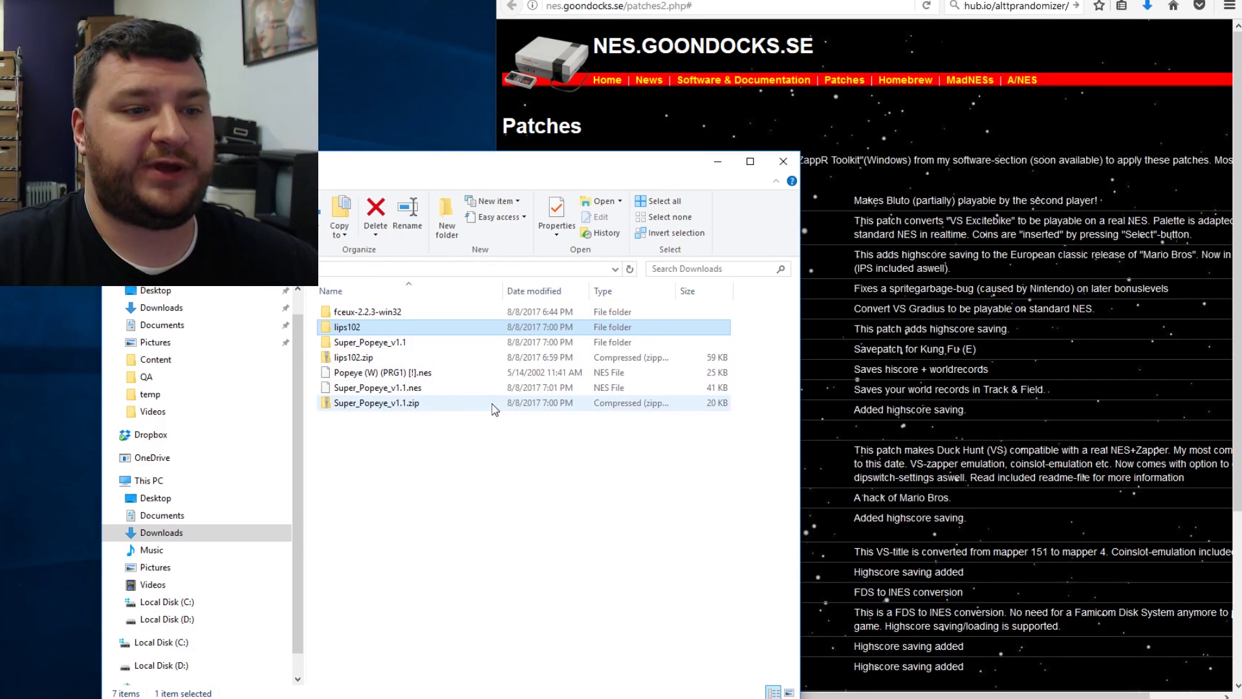
# Launch FCEUX from fceux-2.2.3-win32 and load the Super_Popeye_v1.1.nes ROM
pyautogui.doubleClick(371, 313)
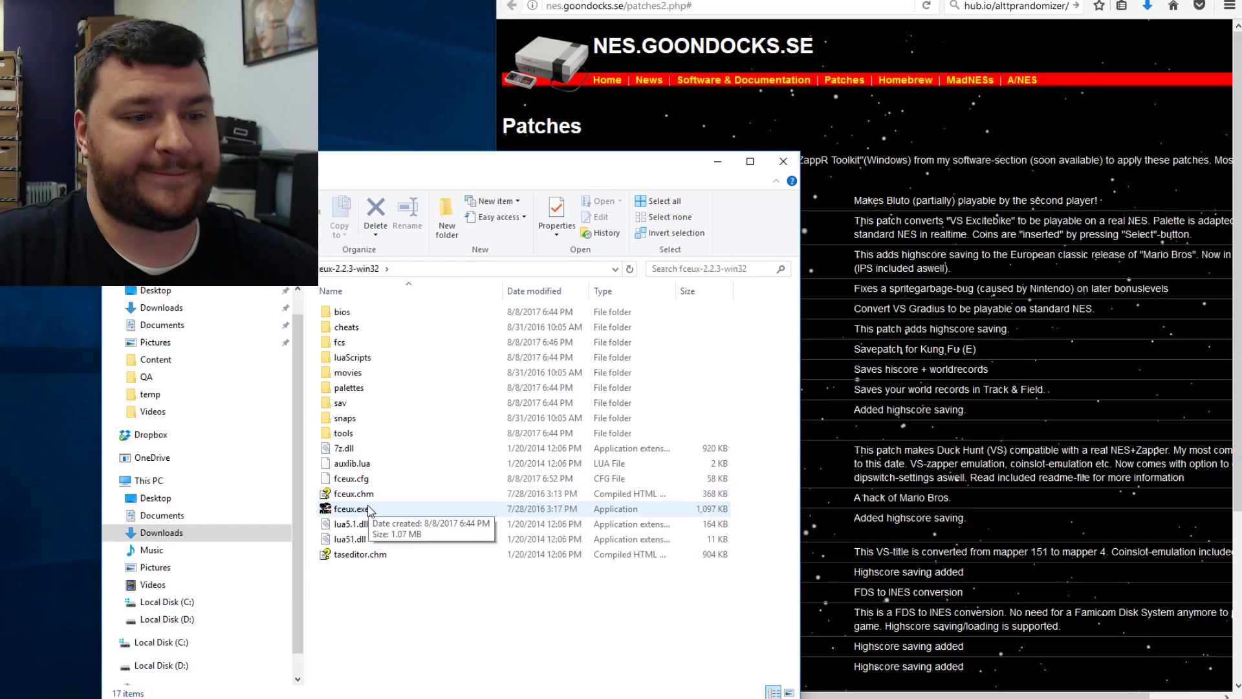
pyautogui.doubleClick(368, 511)
pyautogui.click(449, 117)
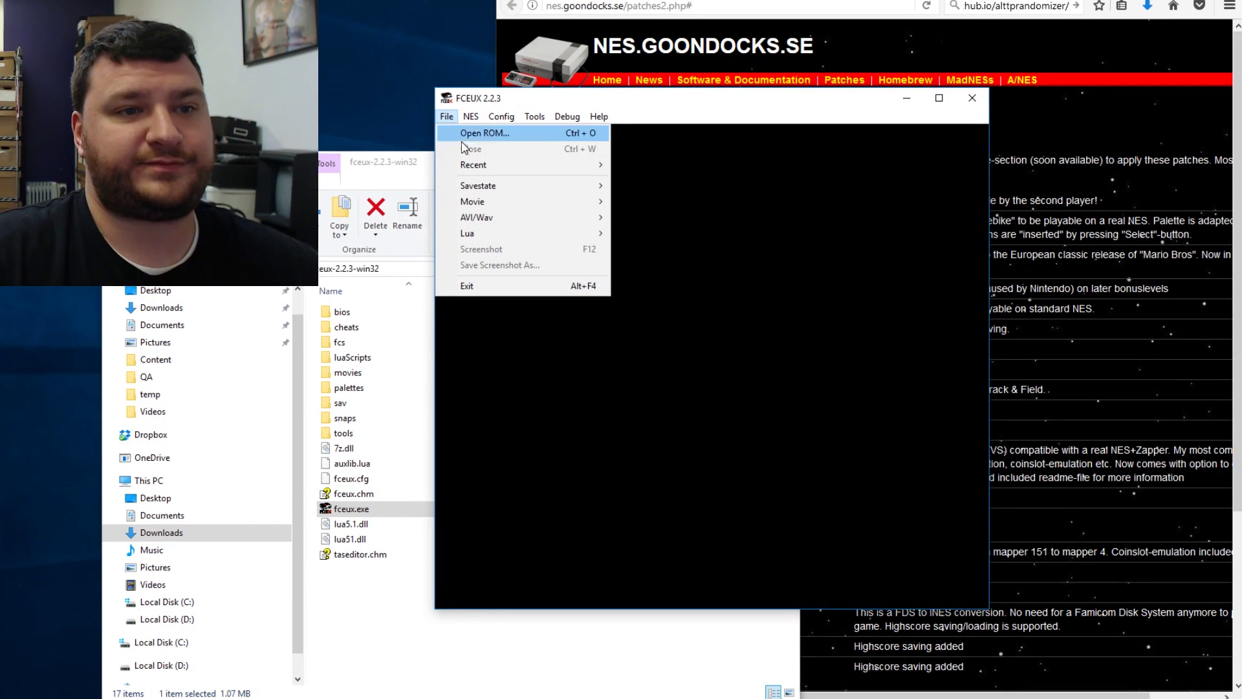
pyautogui.click(463, 134)
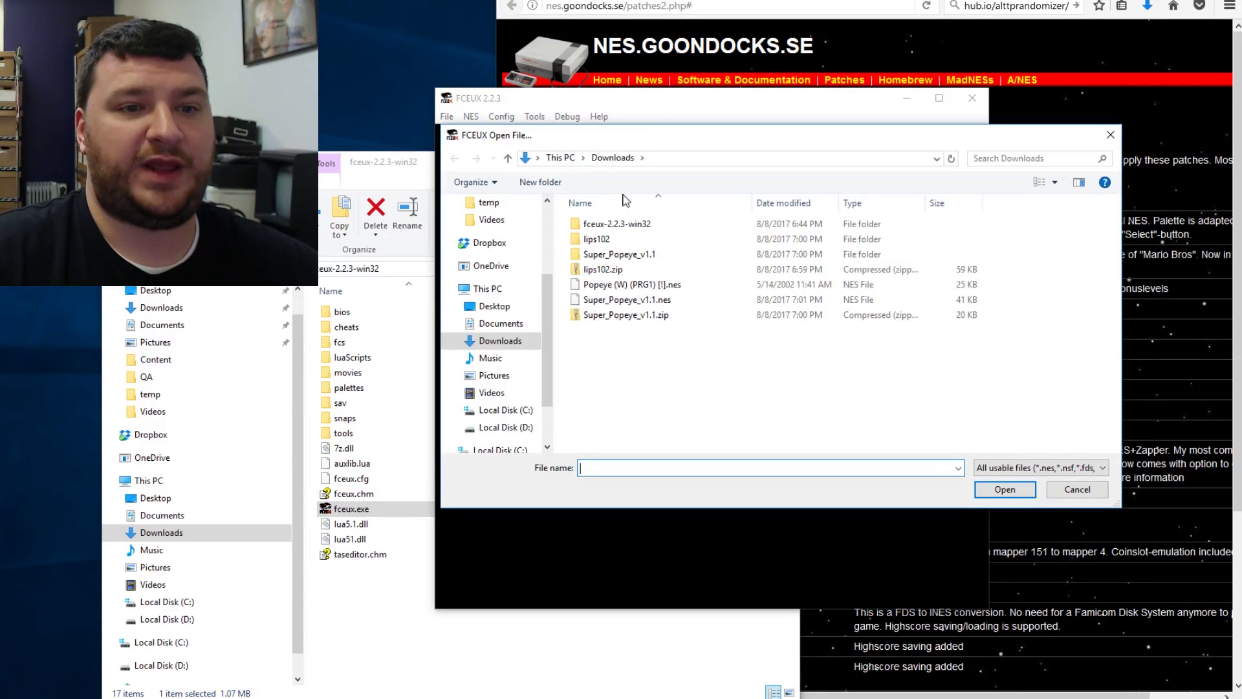
pyautogui.click(651, 302)
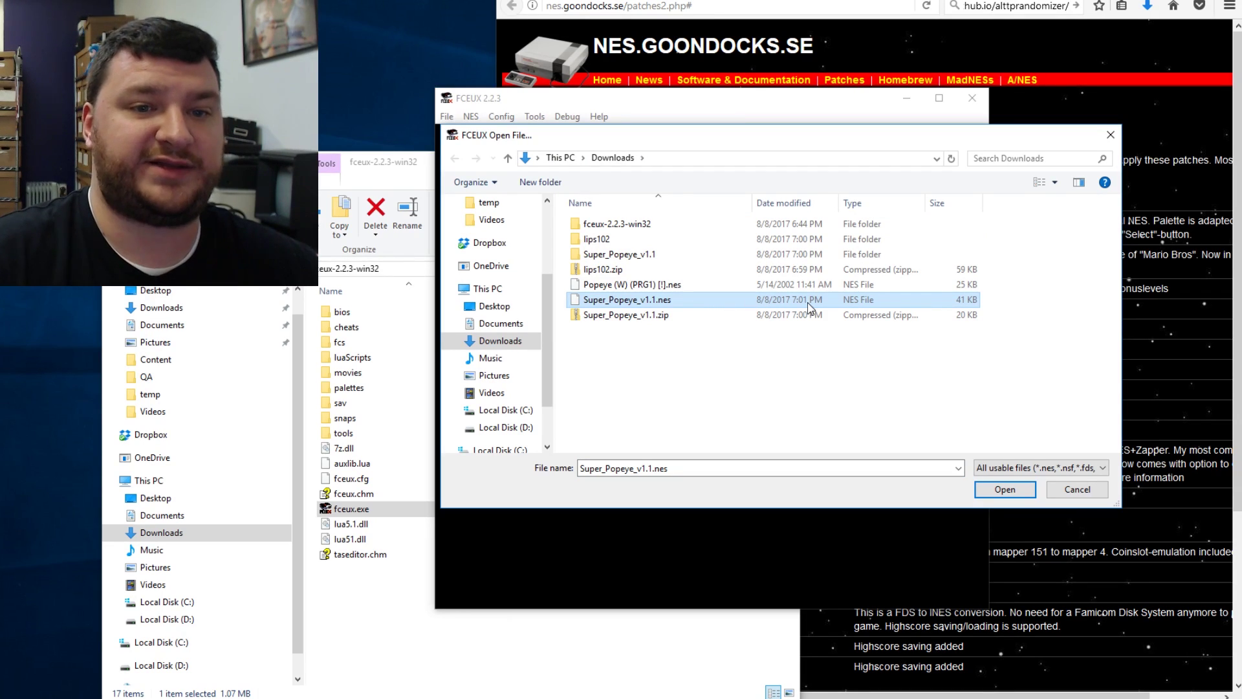
pyautogui.doubleClick(685, 300)
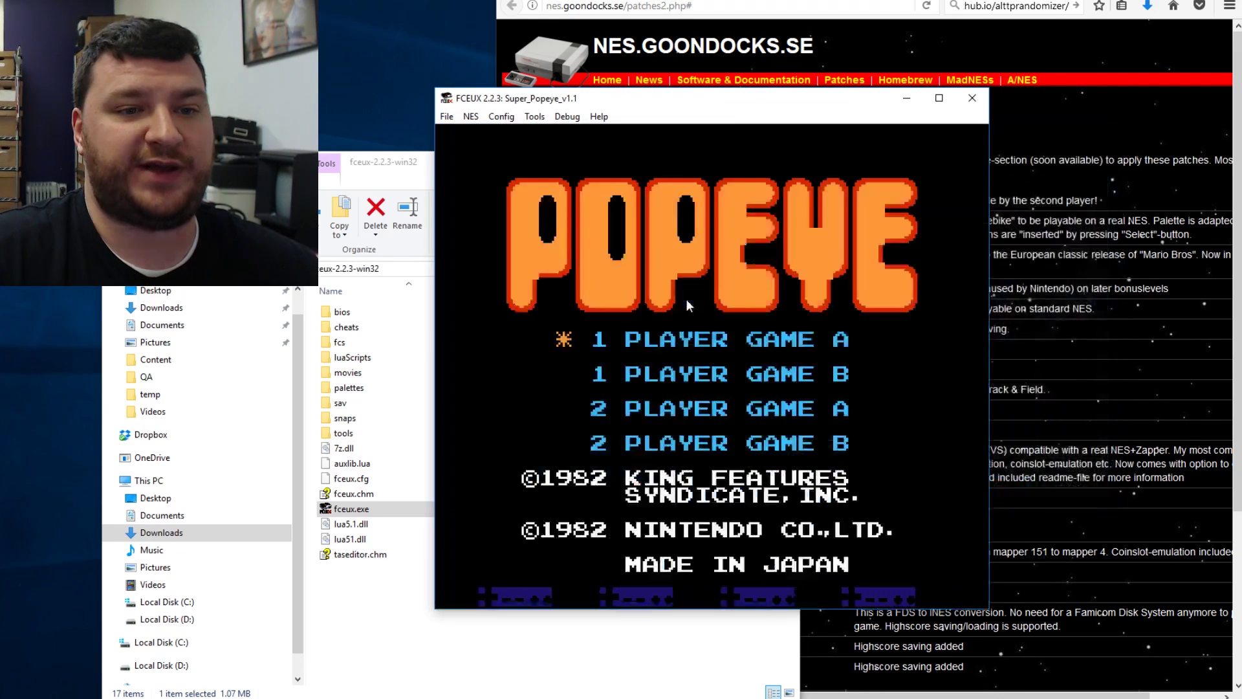
# Start the game, walk Popeye around the first level, and save a state with F5
pyautogui.press('Return')
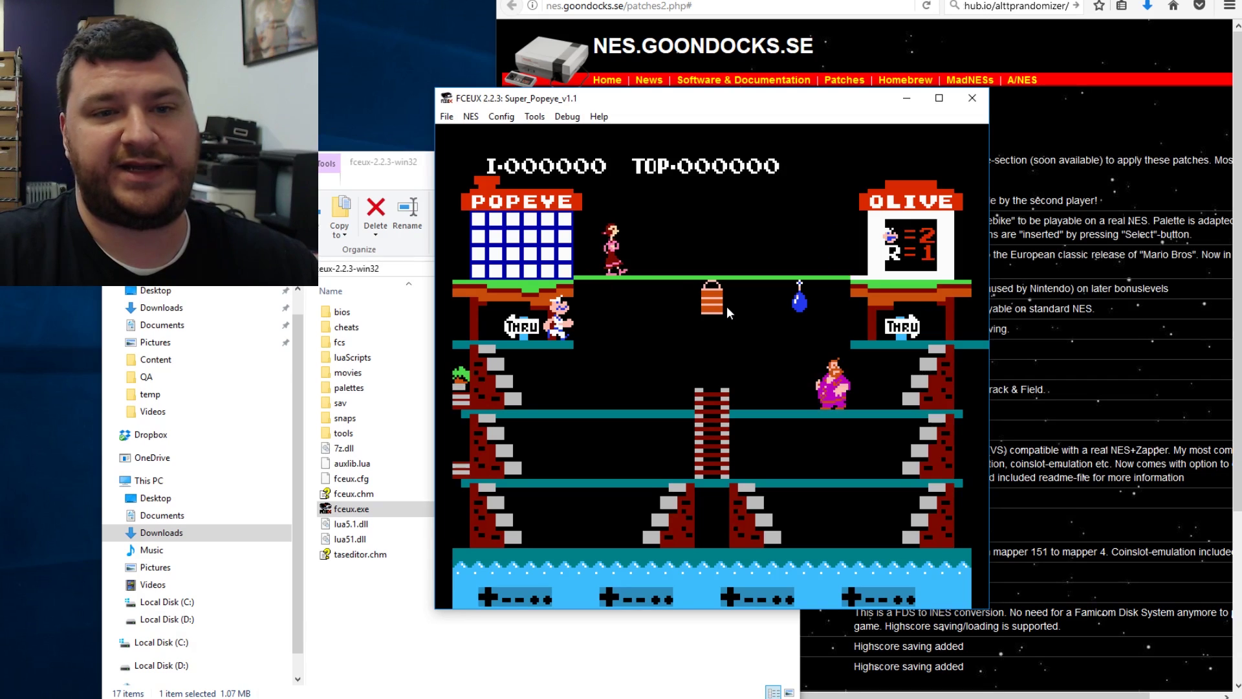
pyautogui.press('Left')
pyautogui.press('Down')
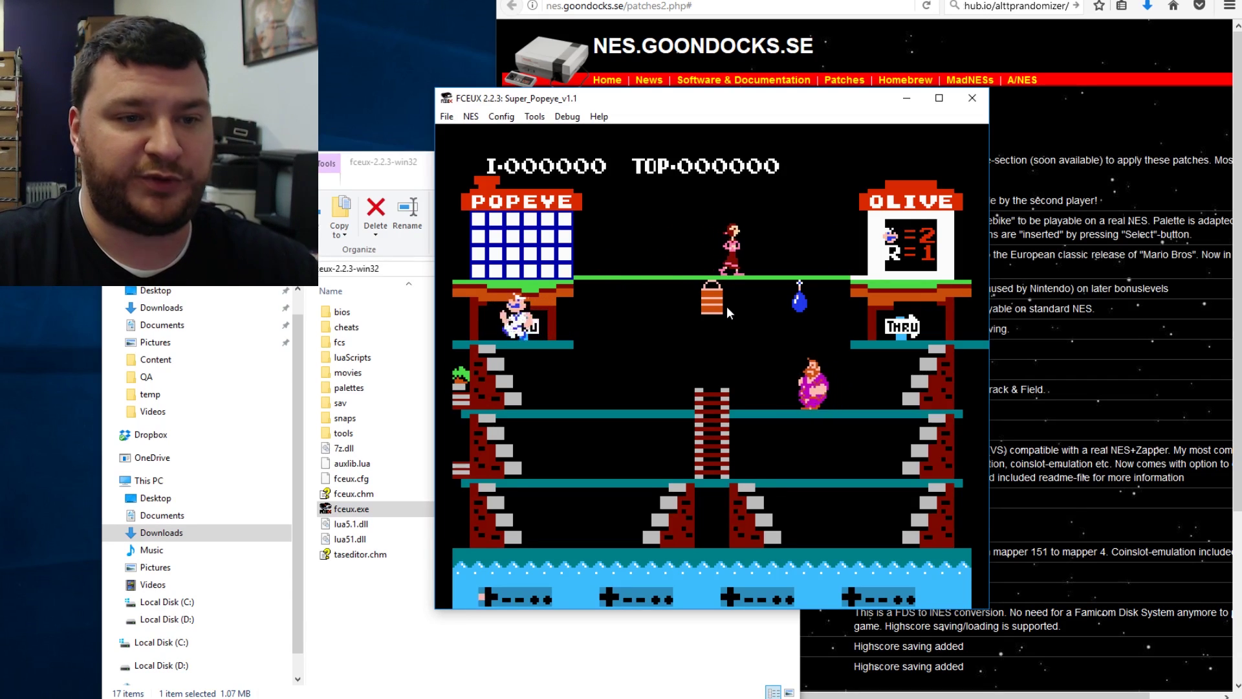
pyautogui.press('Up')
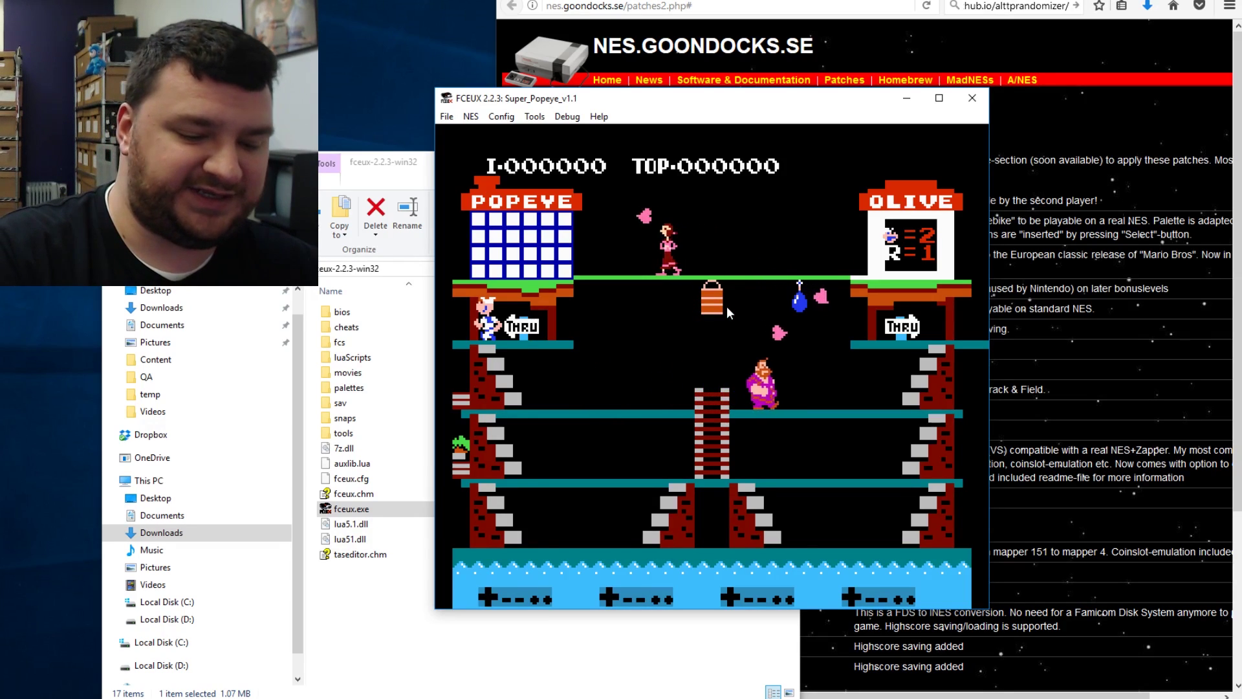
pyautogui.press('F5')
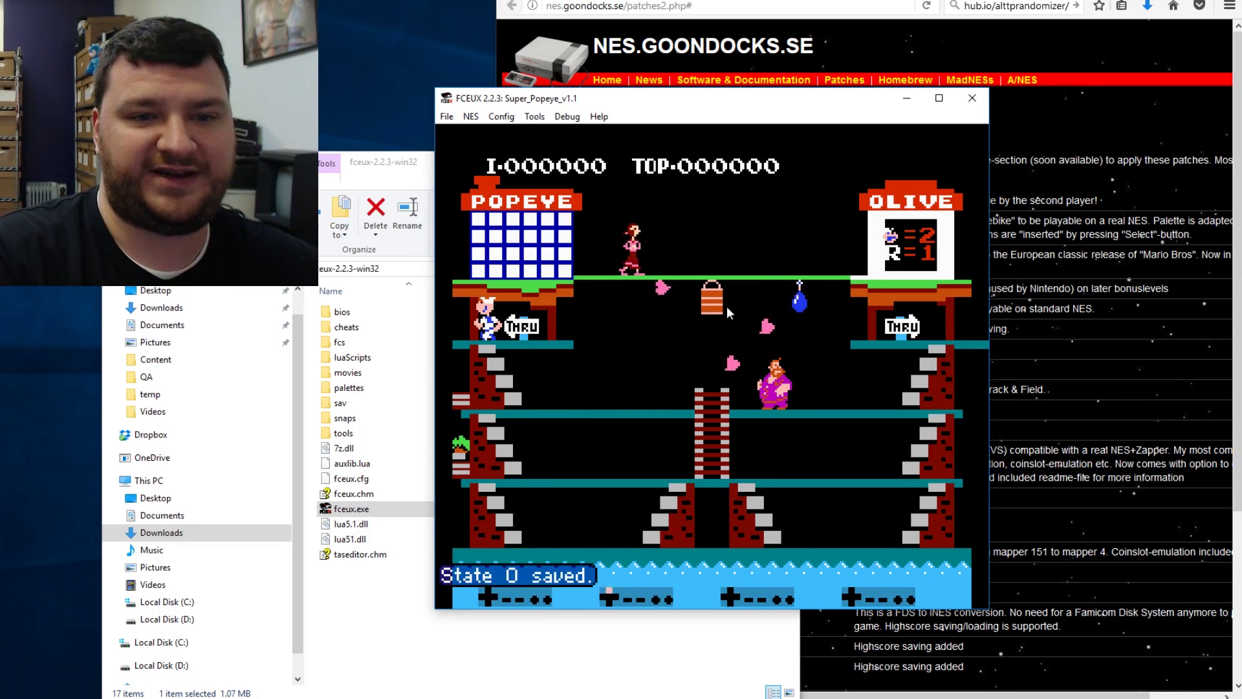
# Close FCEUX and go back up to the Downloads folder
pyautogui.click(973, 99)
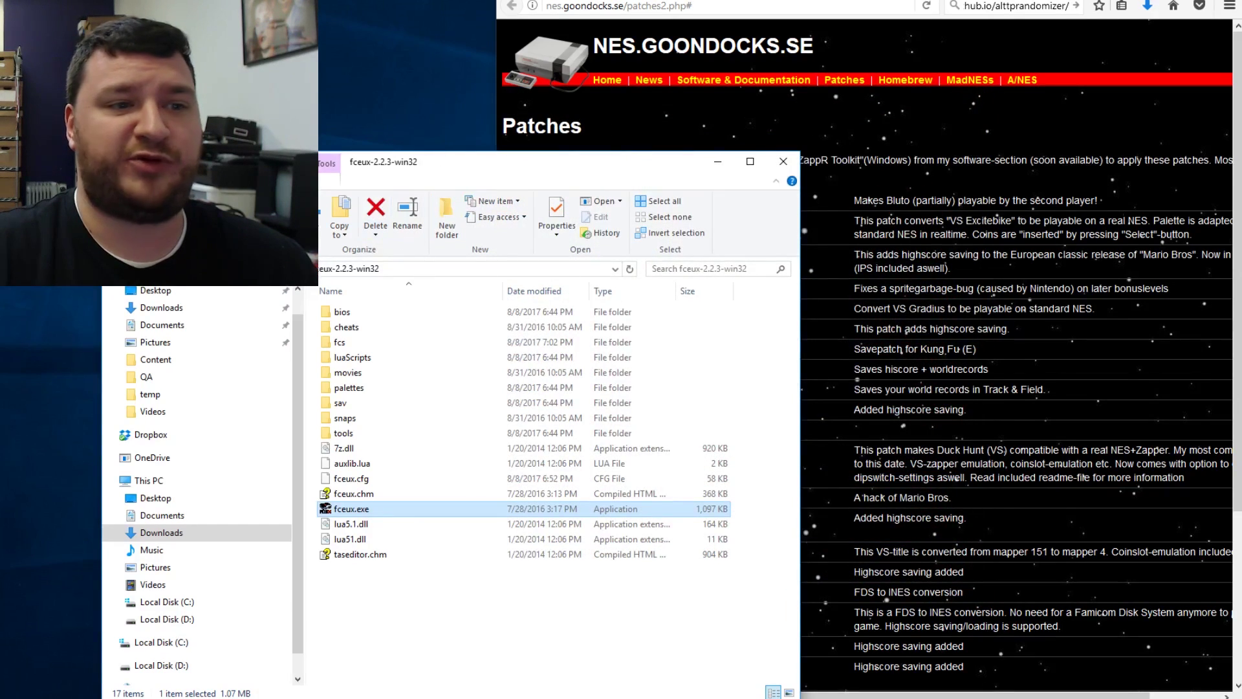
pyautogui.hotkey('alt', 'Up')
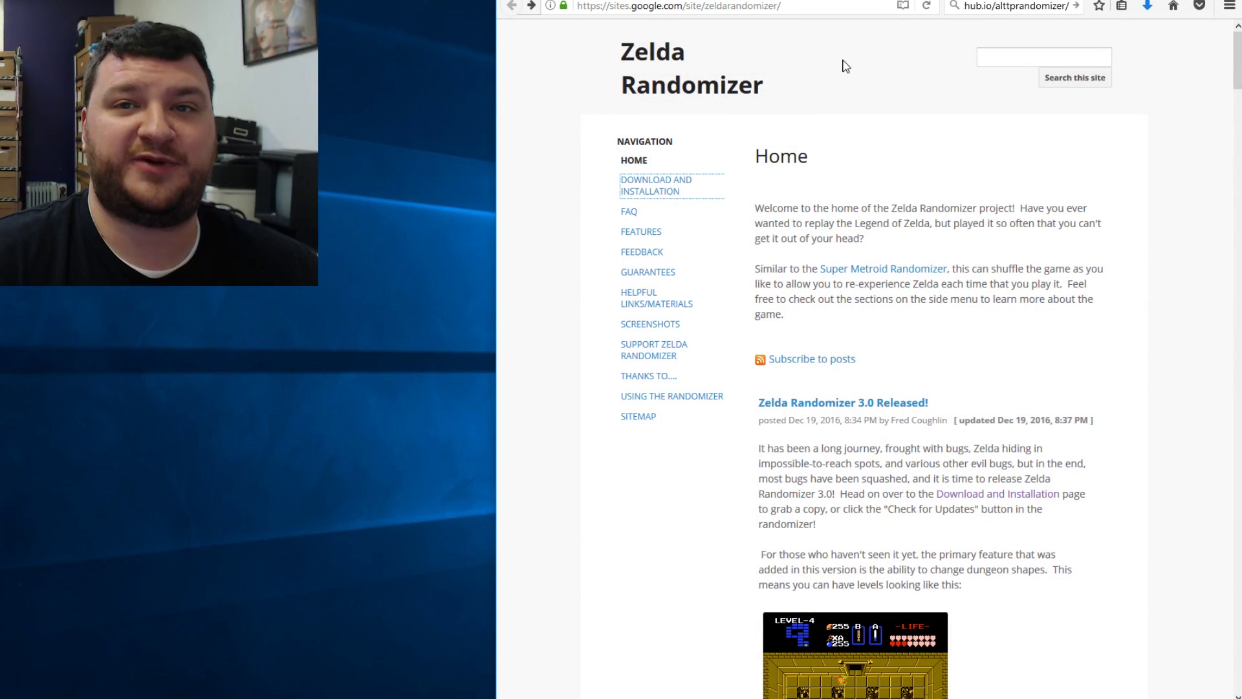
# Look over the Super Metroid and A Link to the Past randomizer tabs
pyautogui.scroll(-3, 918, 208)
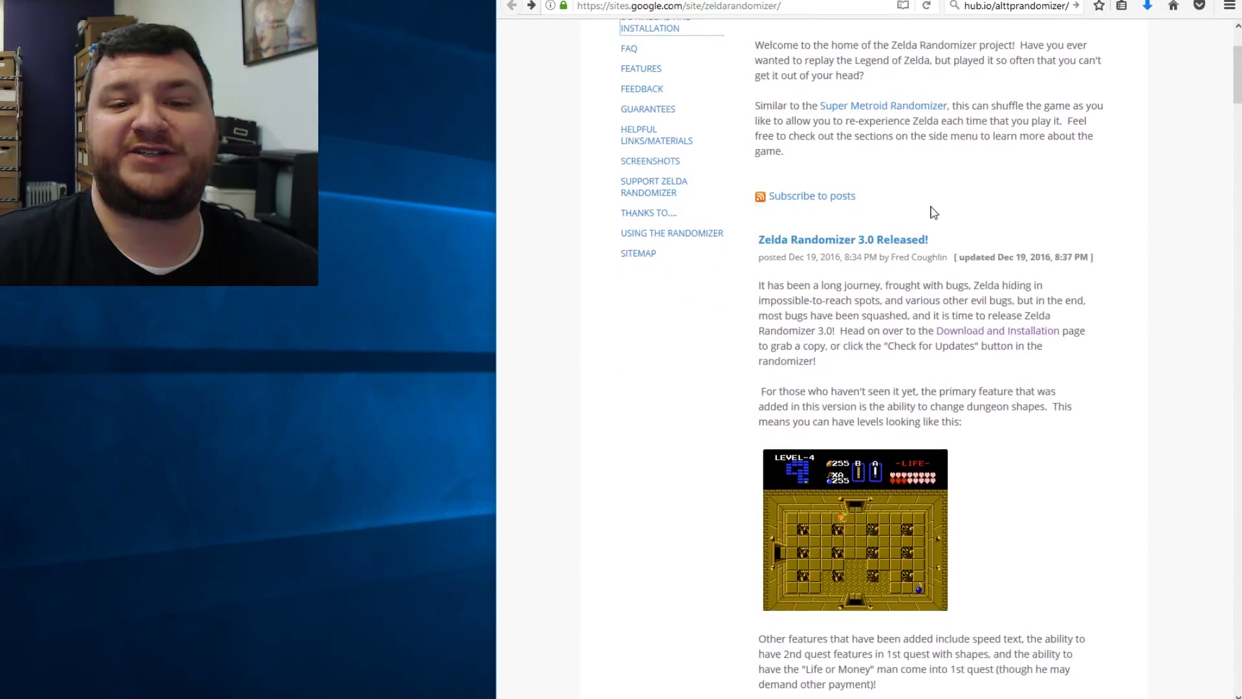
pyautogui.scroll(-3, 934, 213)
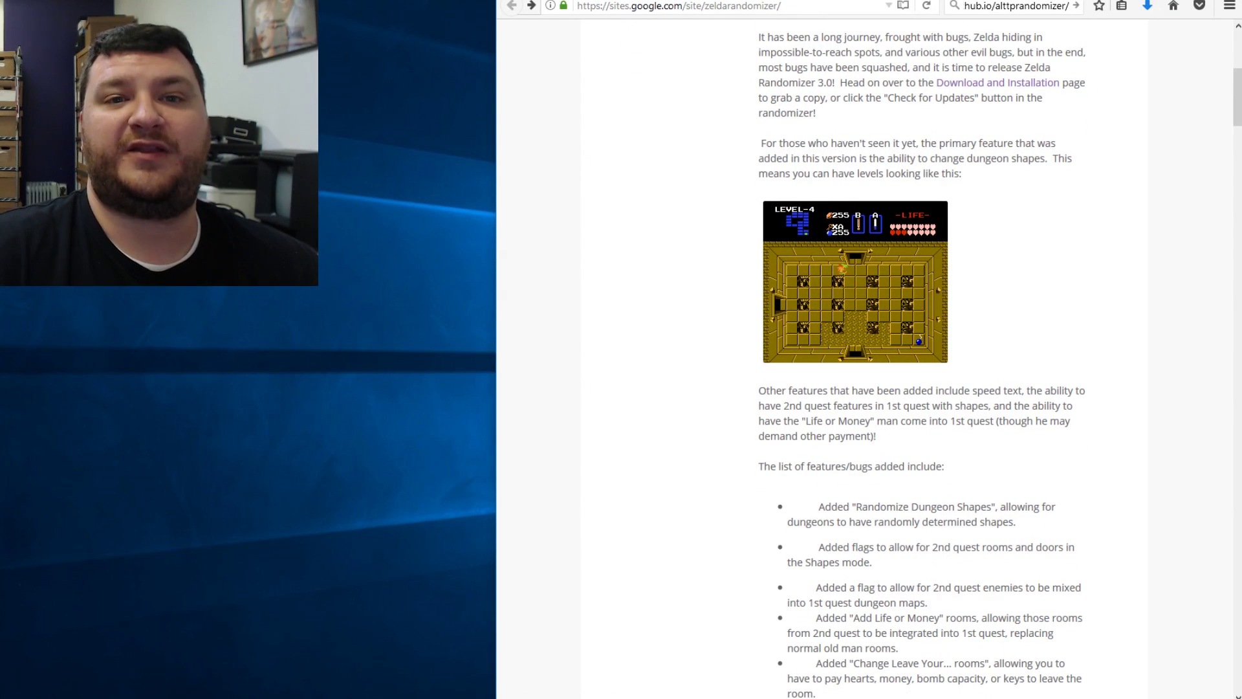
pyautogui.hotkey('ctrl', 'Tab')
pyautogui.scroll(10, 980, 121)
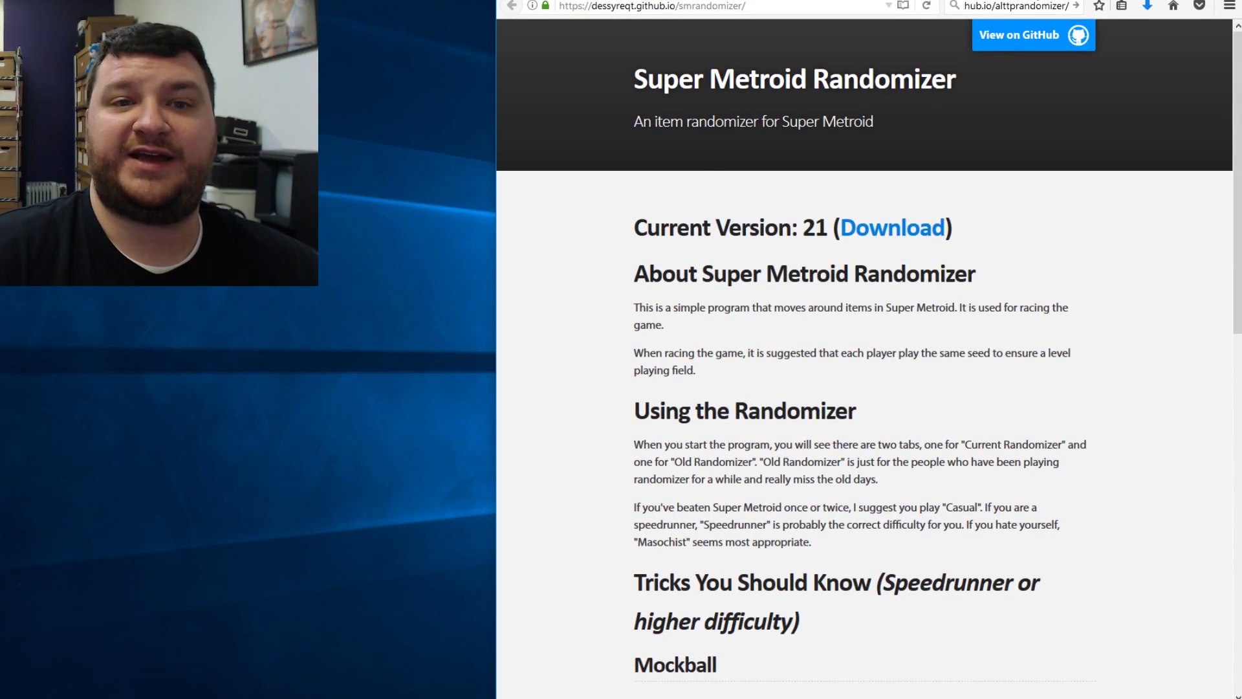
pyautogui.hotkey('ctrl', 'Tab')
pyautogui.scroll(8, 1061, 147)
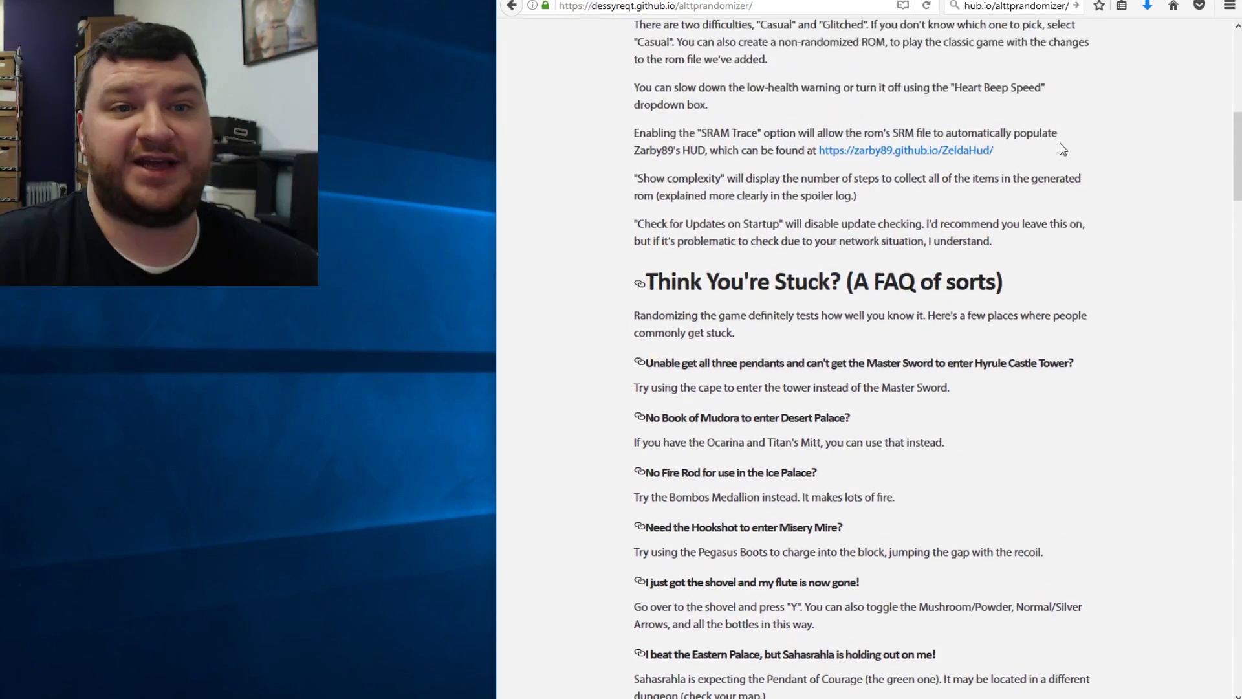
pyautogui.scroll(4, 1066, 149)
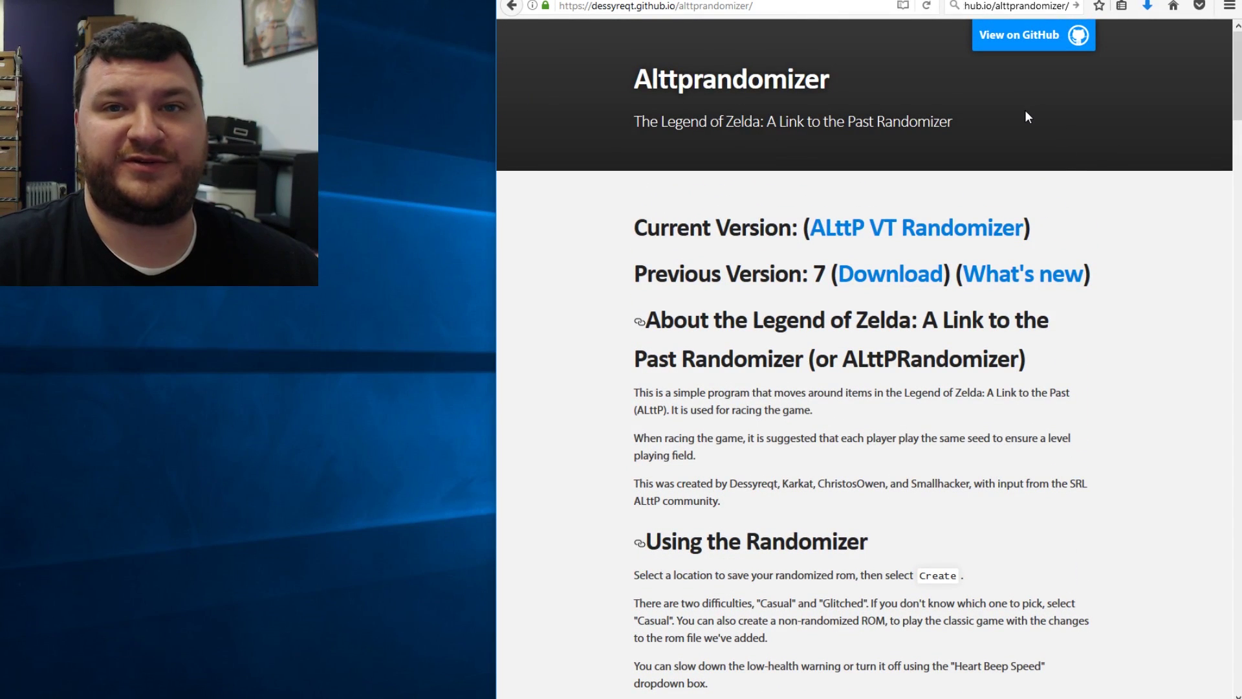
# Return to Zelda Randomizer, open the 3.0 Released post, then Download and Installation
pyautogui.hotkey('ctrl', 'Tab')
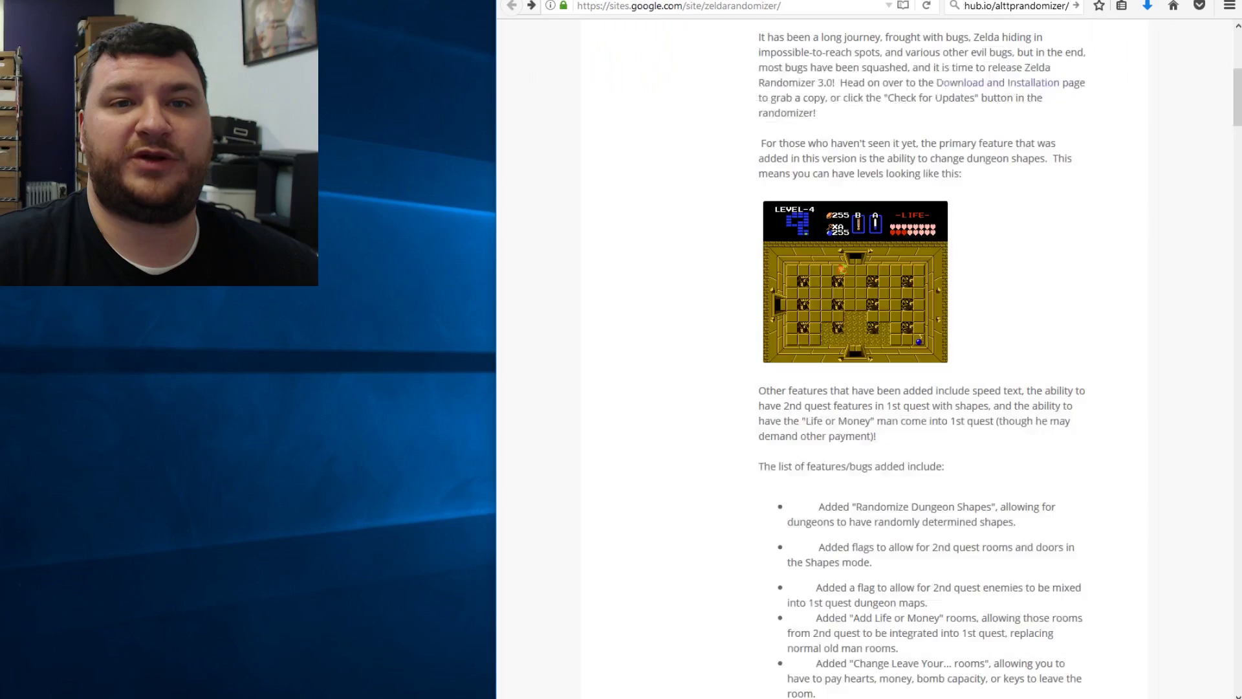
pyautogui.scroll(6, 918, 220)
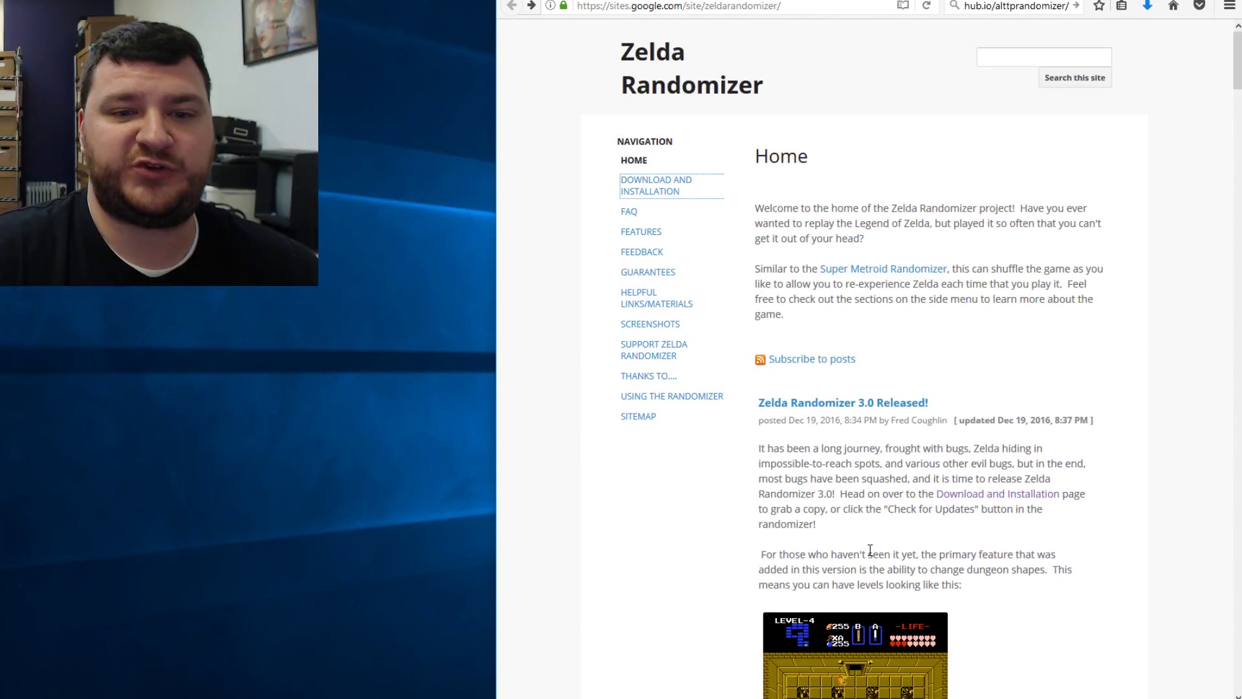
pyautogui.click(853, 404)
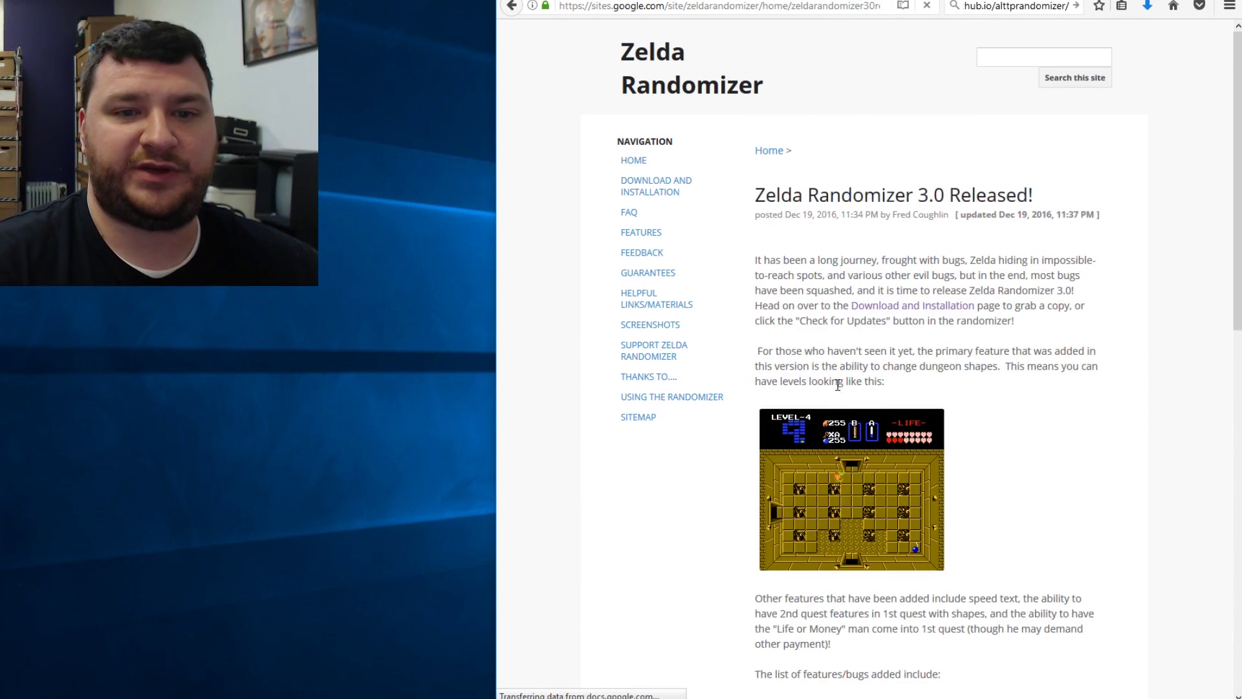
pyautogui.scroll(-5, 895, 346)
pyautogui.scroll(5, 896, 344)
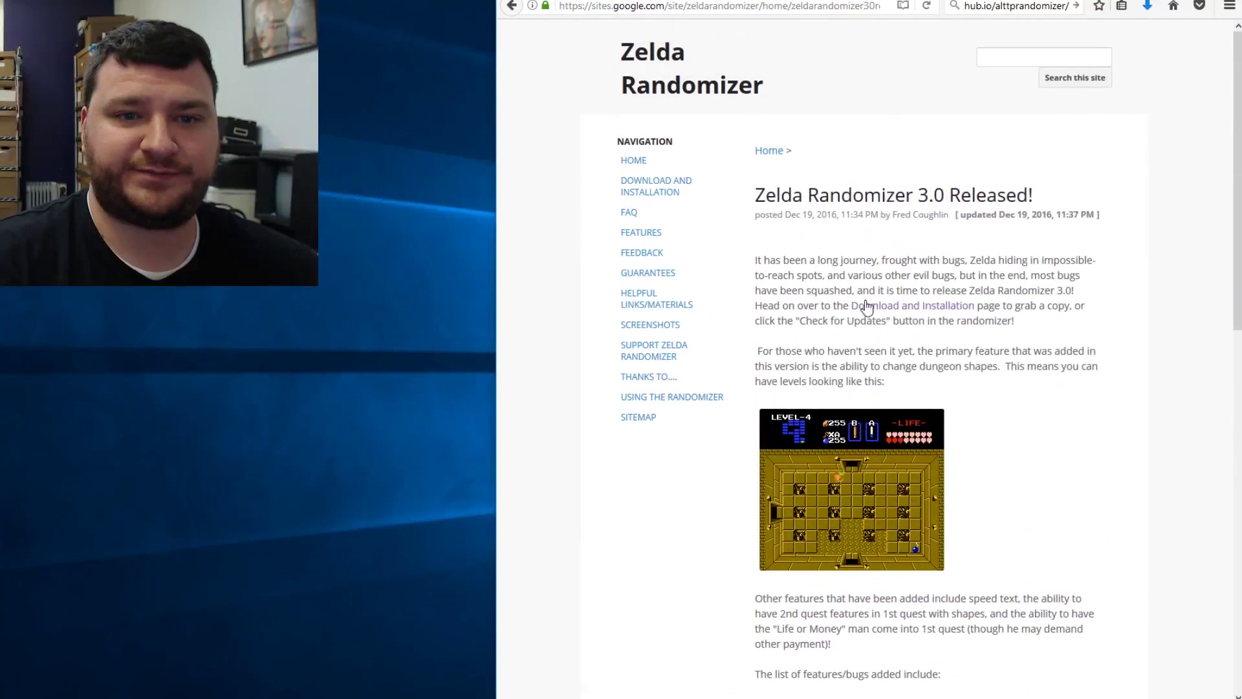
pyautogui.click(663, 194)
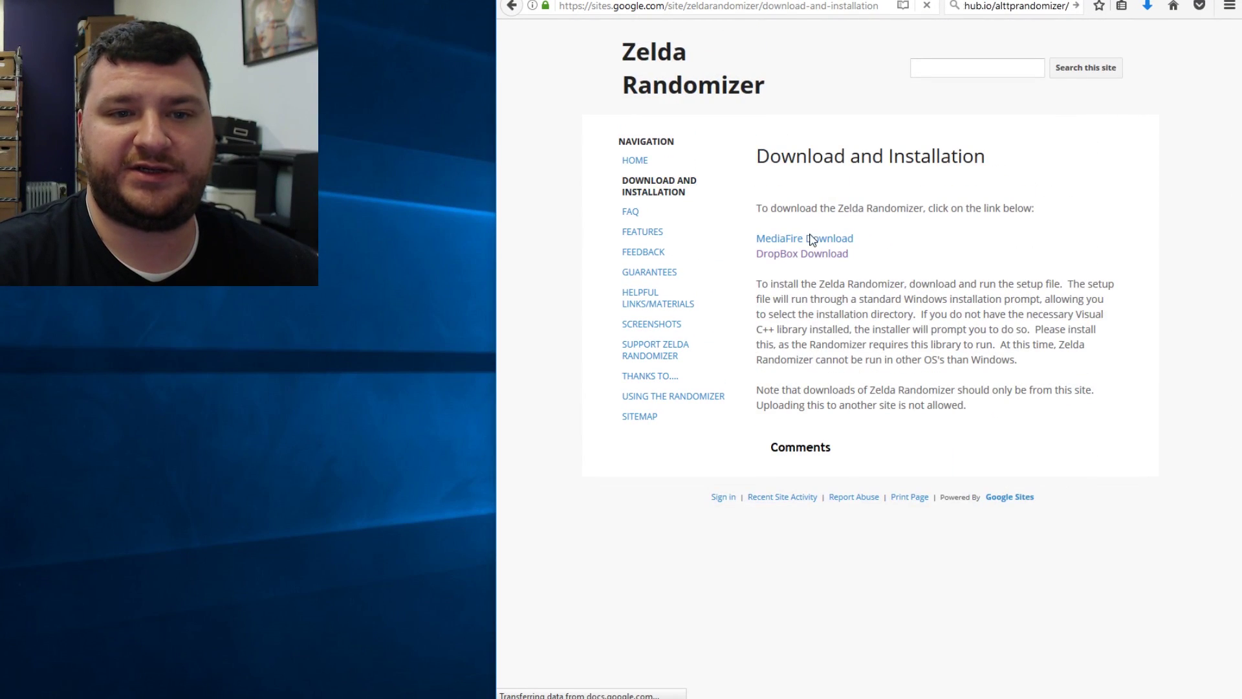
# Direct-download zeldaRandomizerSetup 3.0.exe from Dropbox, skipping account creation, and save it
pyautogui.click(805, 255)
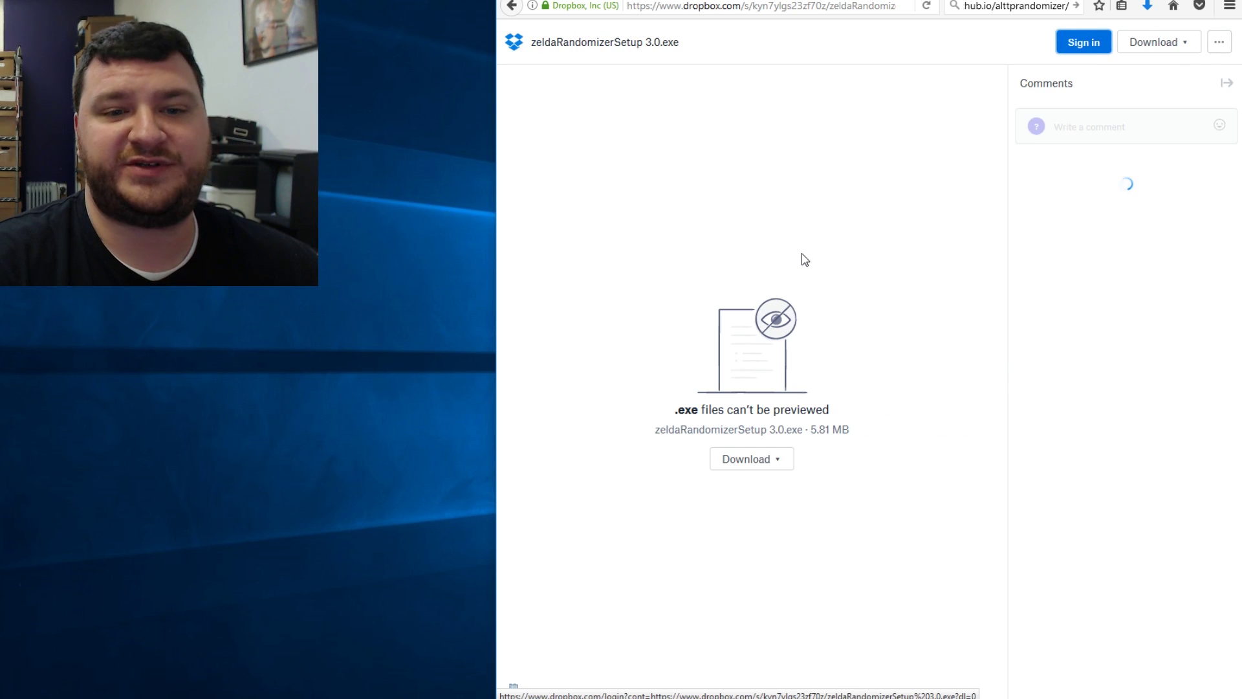
pyautogui.click(750, 461)
pyautogui.click(754, 499)
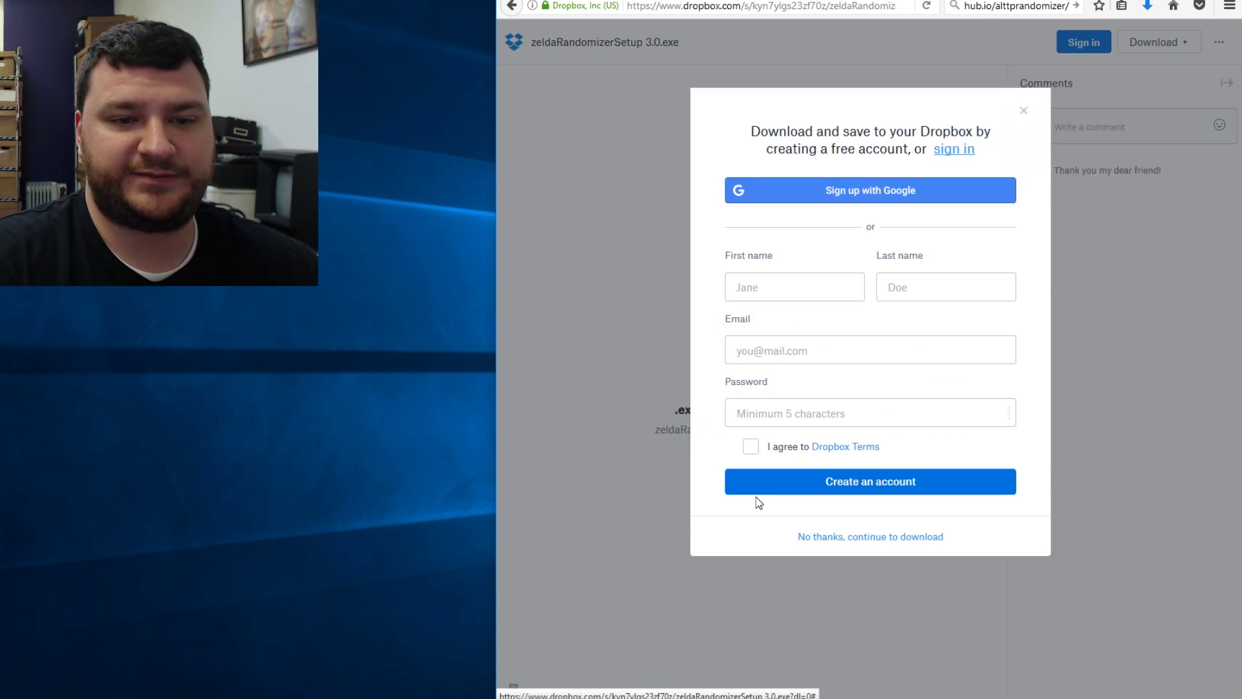
pyautogui.click(870, 536)
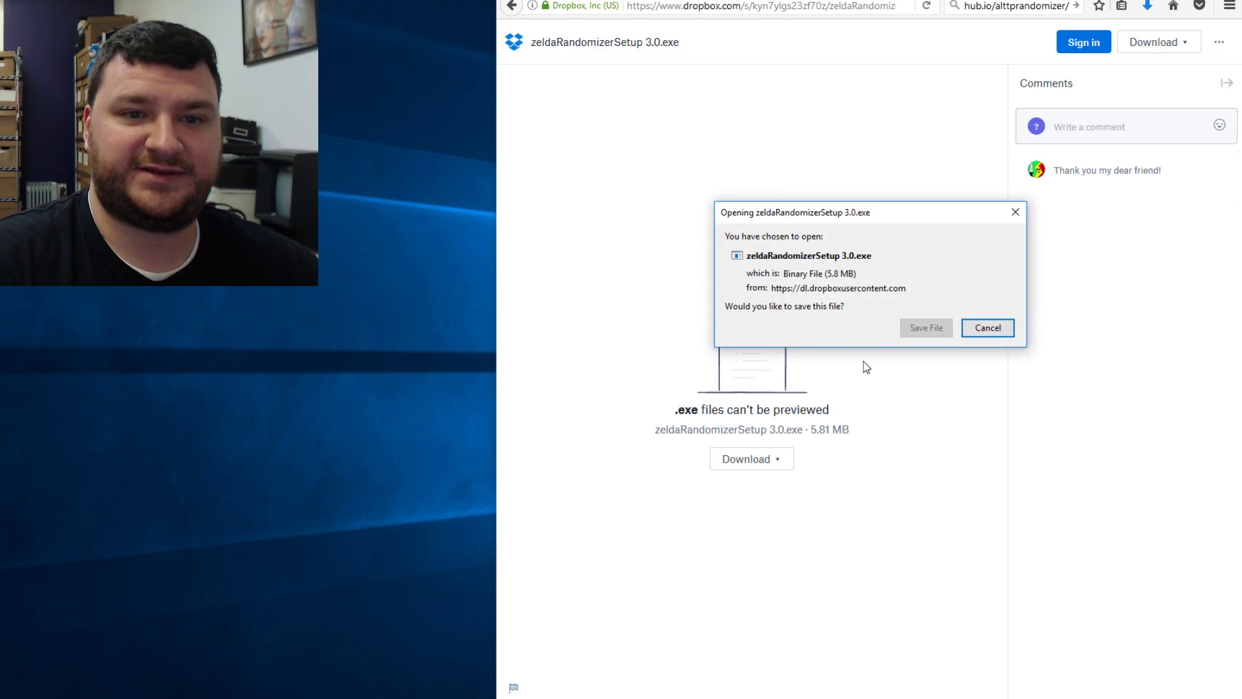
pyautogui.click(917, 330)
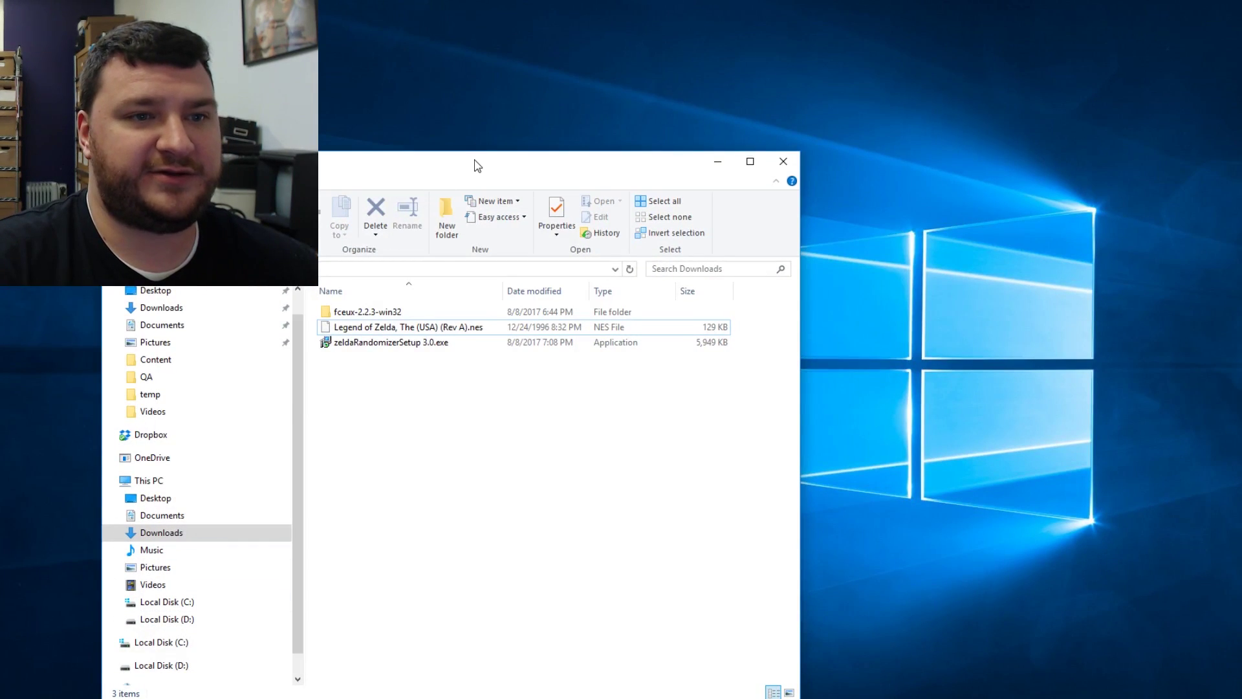
# Run the Zelda Randomizer setup from Downloads, allowing the unverified installer through the security warning
pyautogui.moveTo(477, 166); pyautogui.dragTo(755, 53)
pyautogui.doubleClick(666, 229)
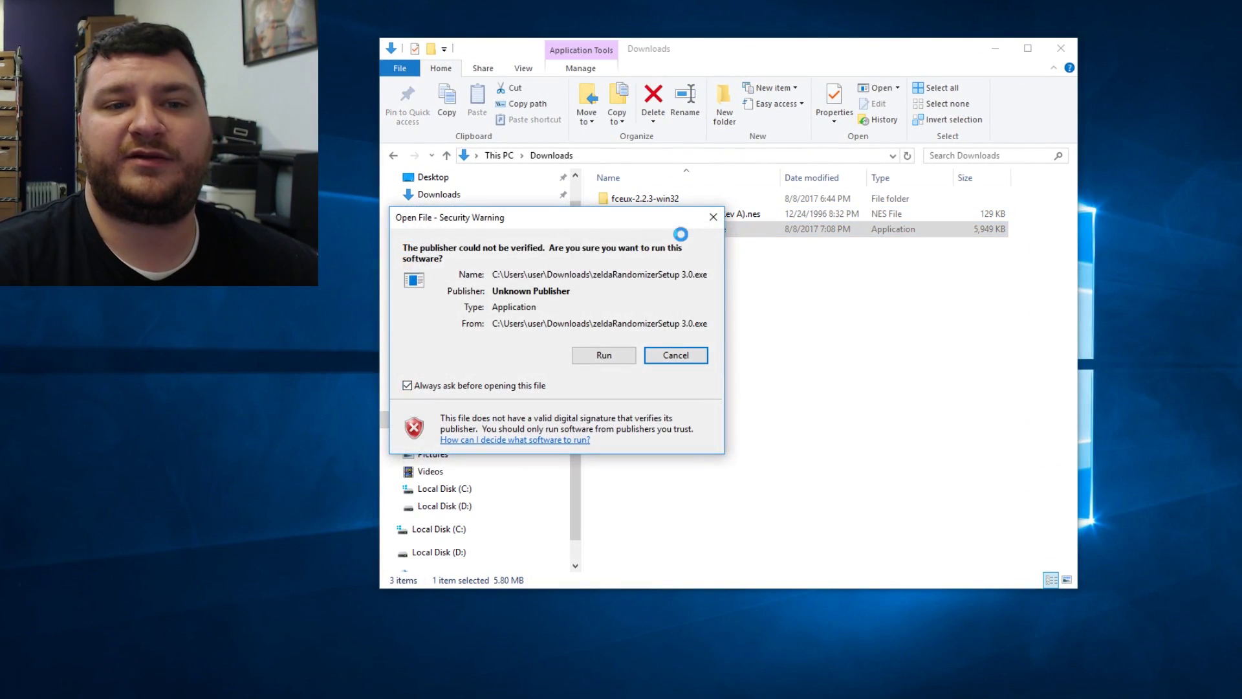
pyautogui.moveTo(559, 220); pyautogui.dragTo(796, 262)
pyautogui.click(857, 402)
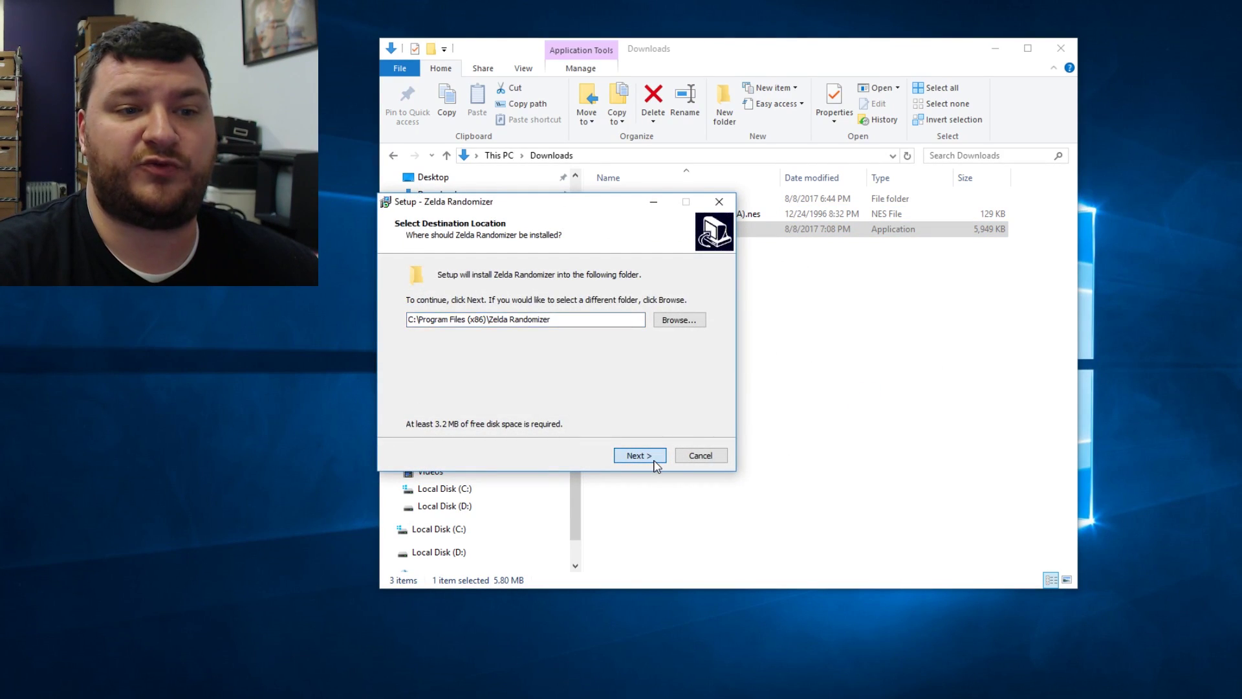
# Install to the default folders with a desktop shortcut, then finish and launch Zelda Randomizer
pyautogui.click(655, 461)
pyautogui.click(655, 461)
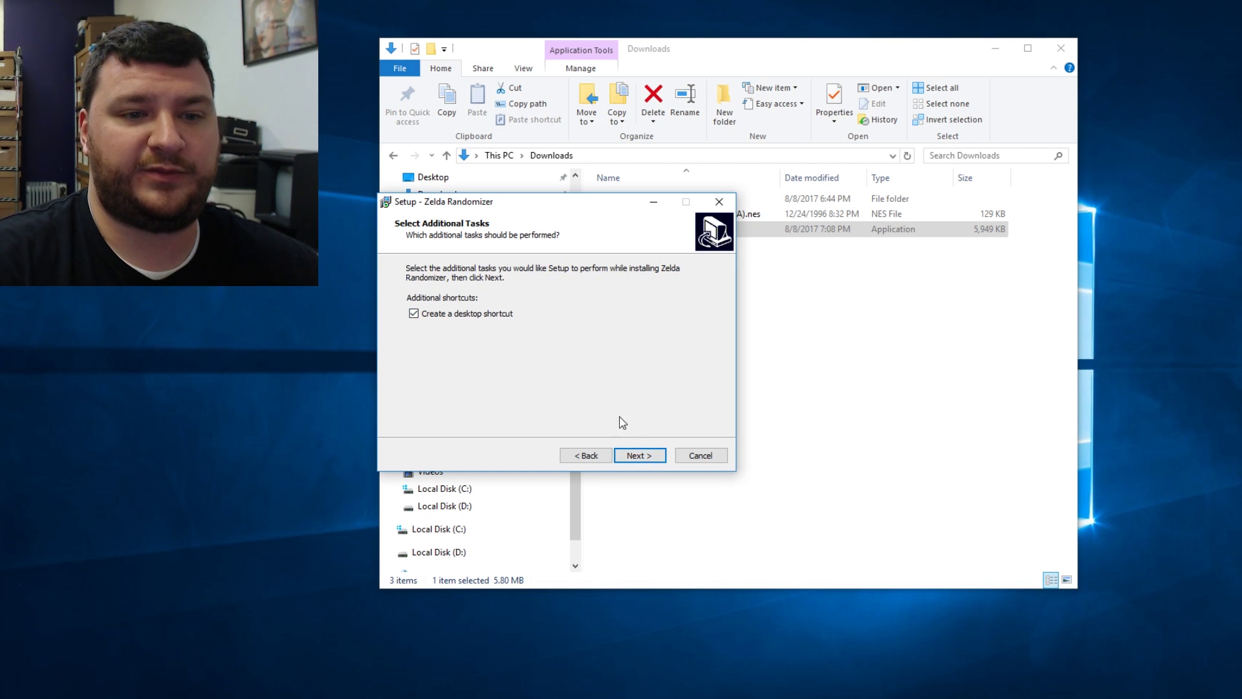
pyautogui.click(642, 456)
pyautogui.click(646, 457)
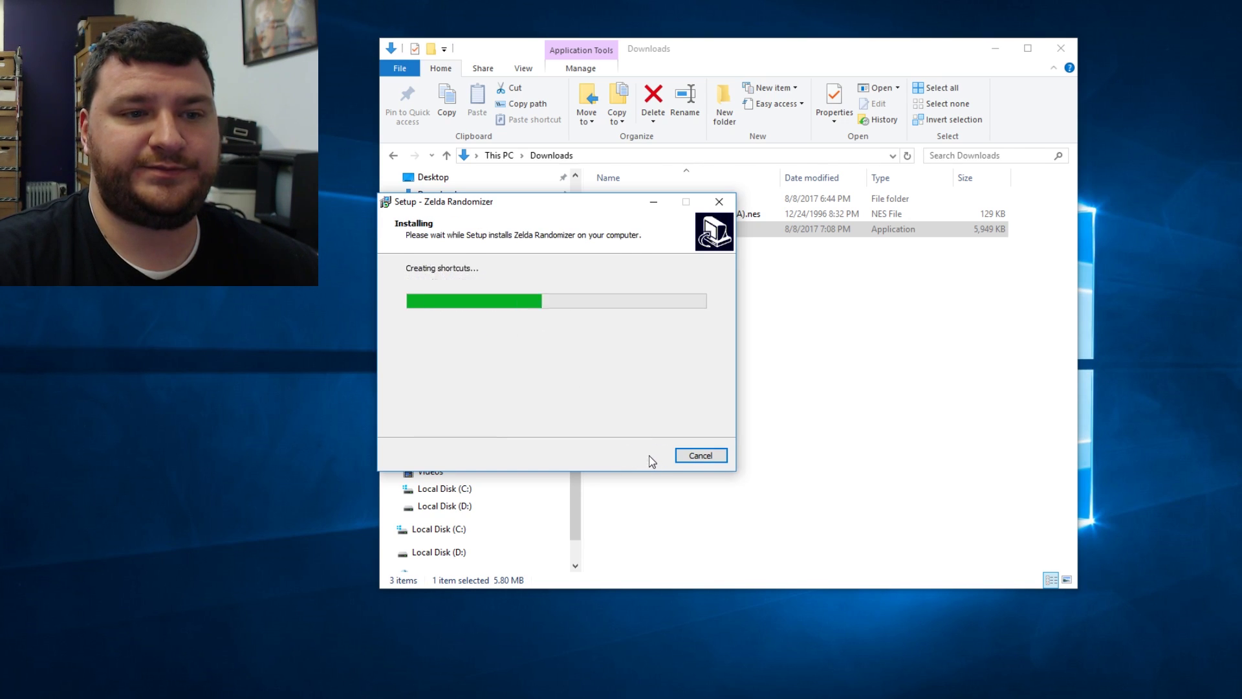
pyautogui.click(649, 457)
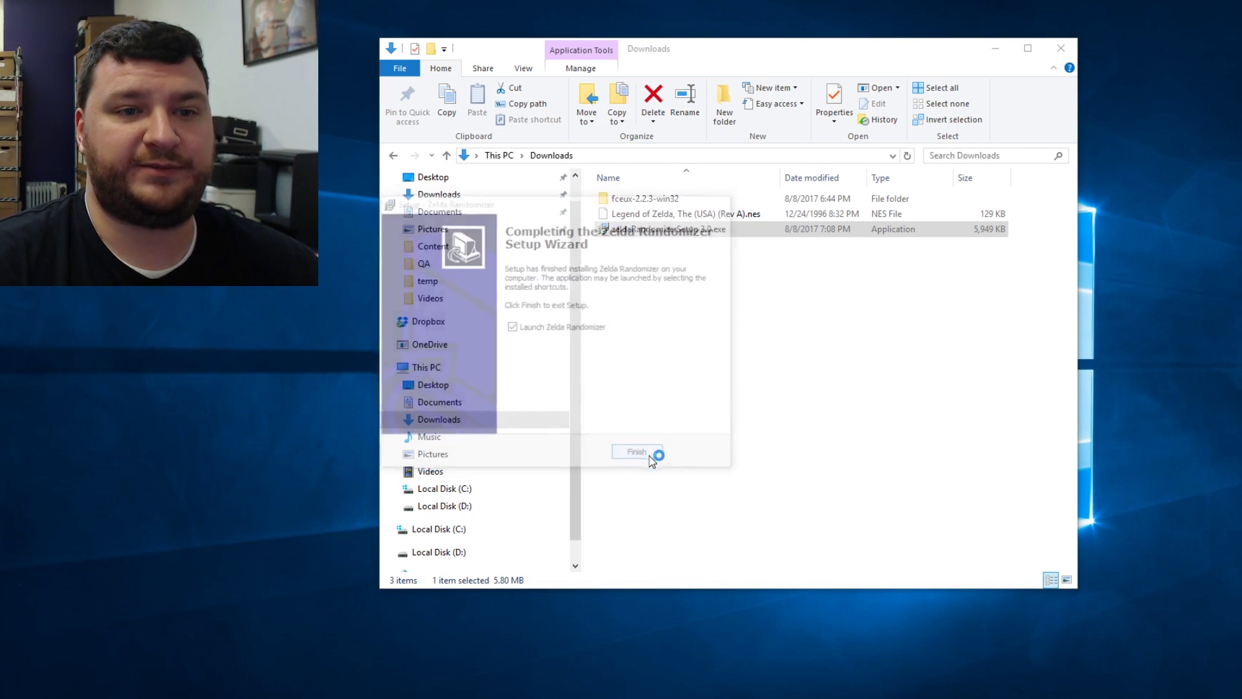
# Pick Legend of Zelda, The (USA) (Rev A).nes from Downloads as the Original ROM
pyautogui.moveTo(225, 66); pyautogui.dragTo(942, 284)
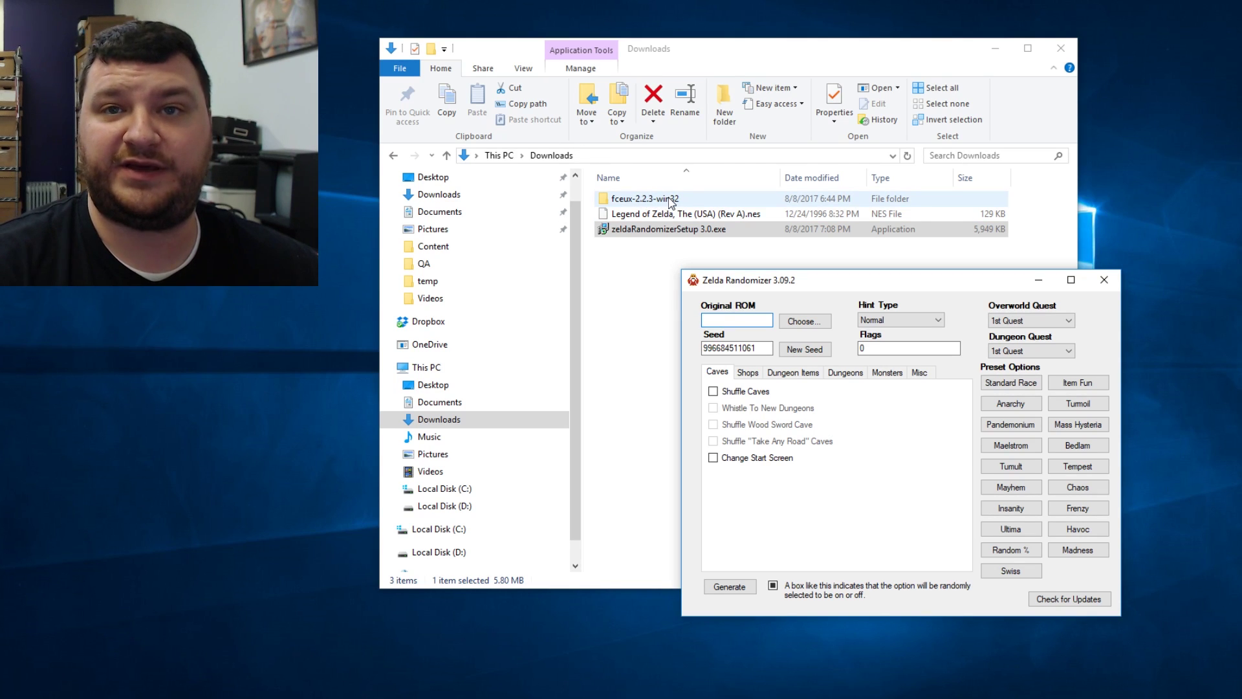
pyautogui.click(808, 323)
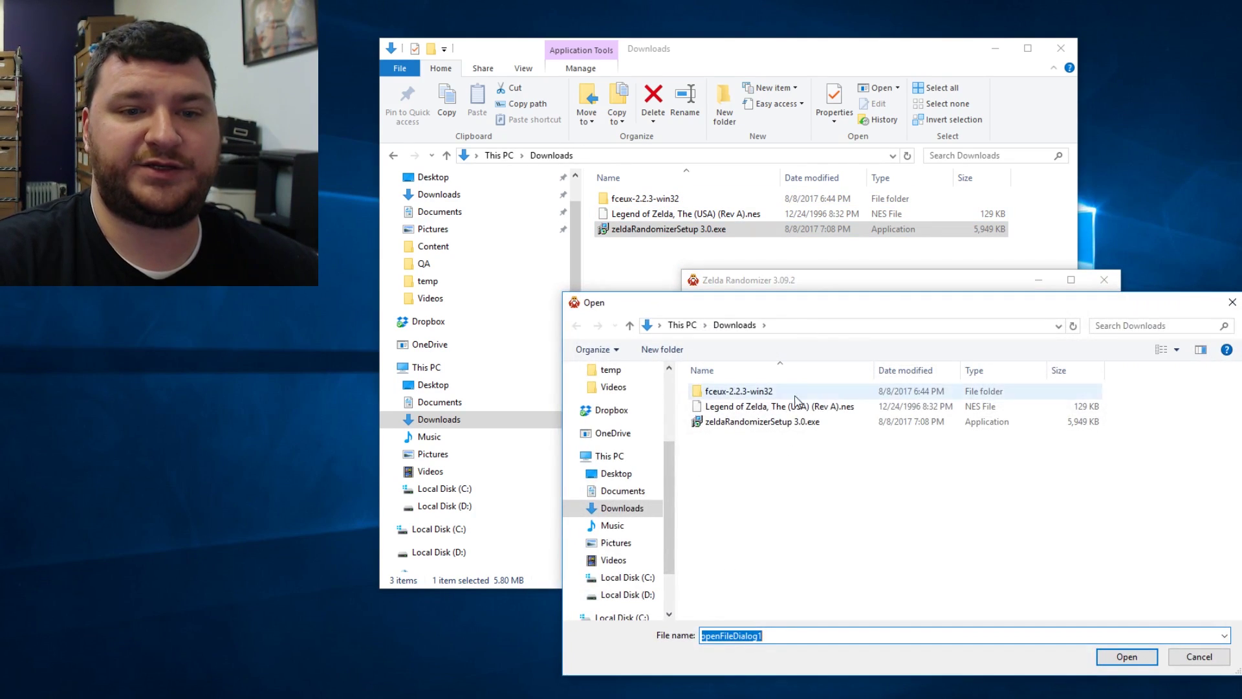
pyautogui.doubleClick(779, 406)
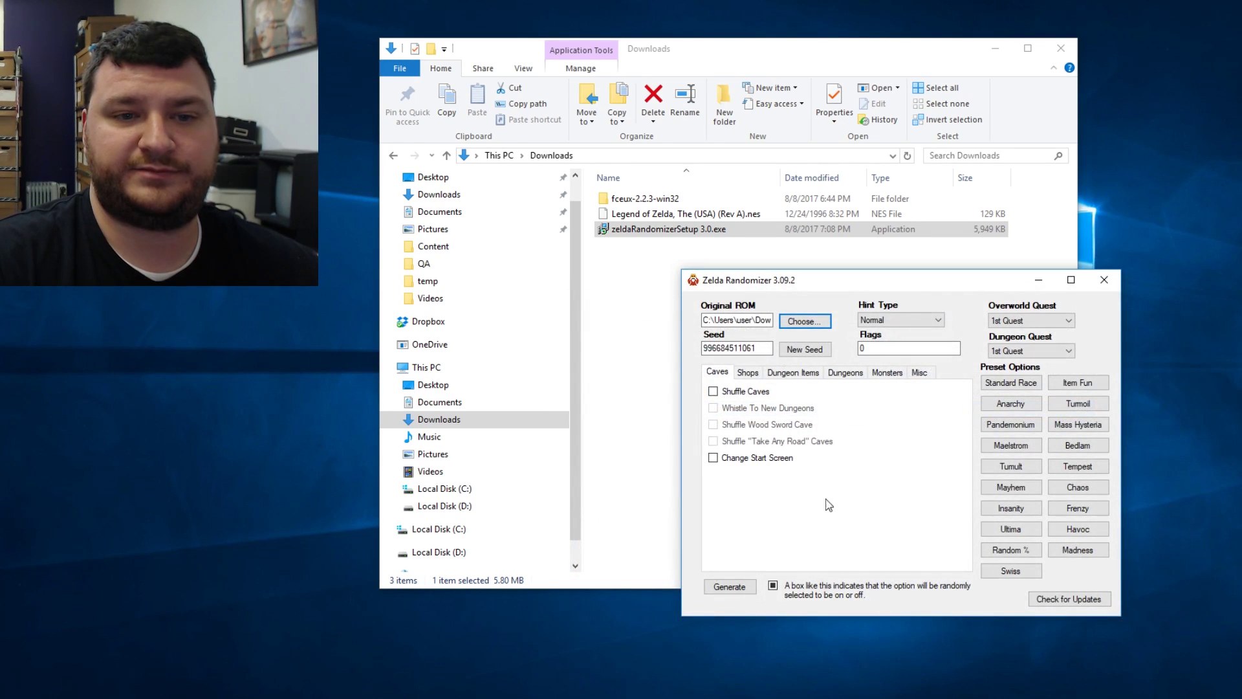
pyautogui.moveTo(890, 285); pyautogui.dragTo(893, 265)
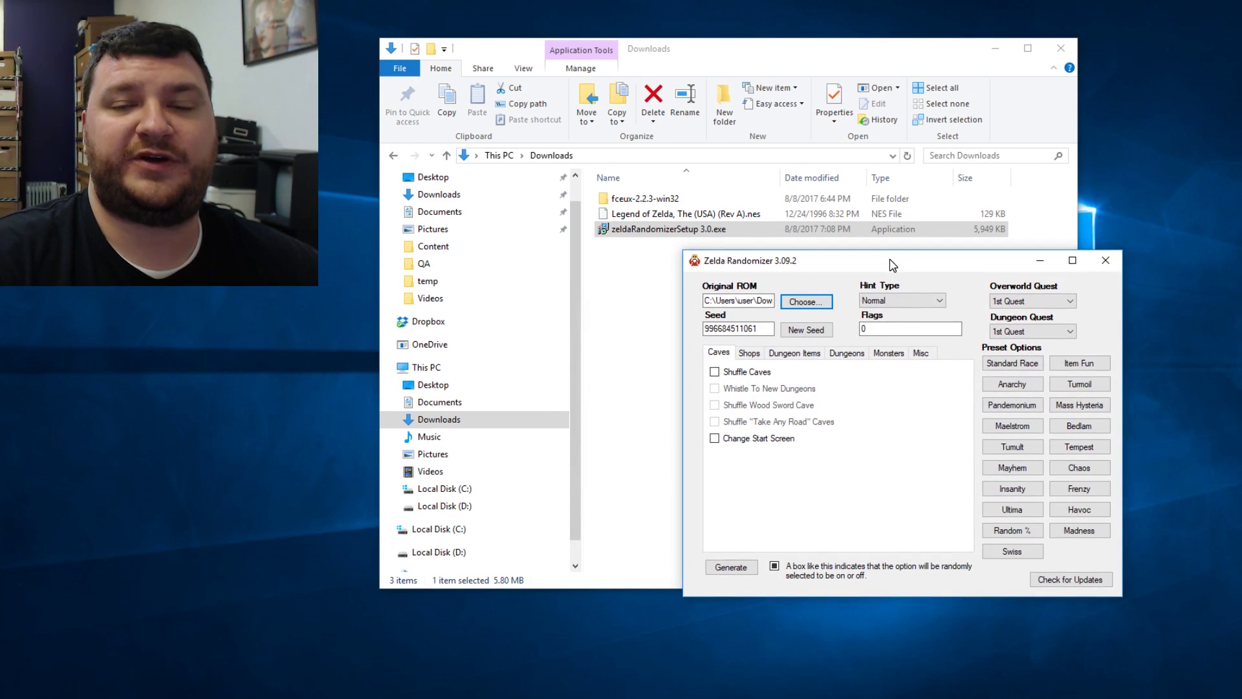
# Look through the option tabs and set the Misc Starting Tunic Color to Midnight Blue
pyautogui.click(751, 354)
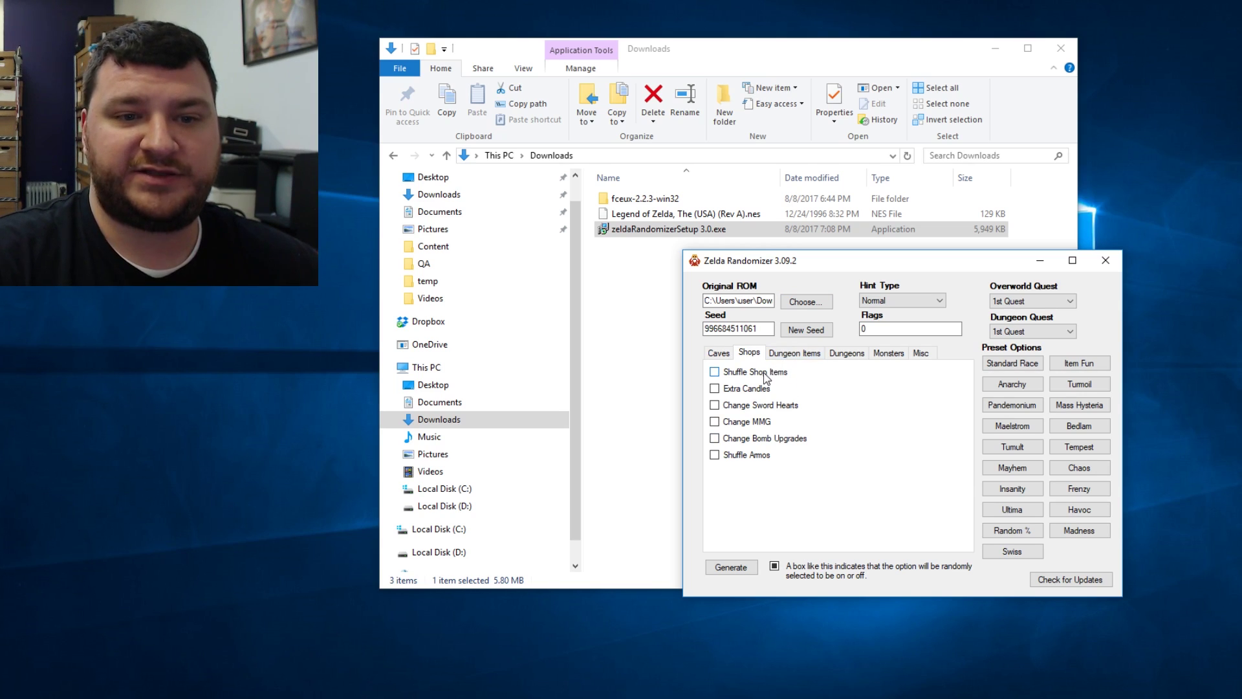
pyautogui.click(796, 356)
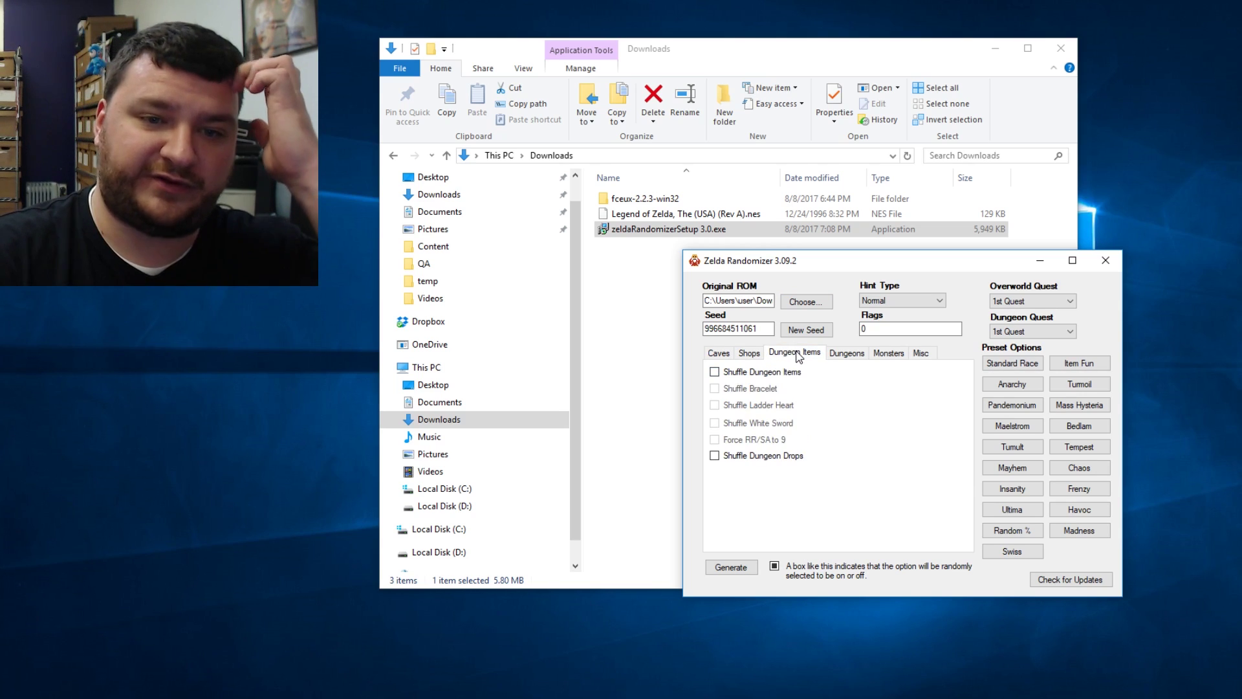
pyautogui.click(846, 356)
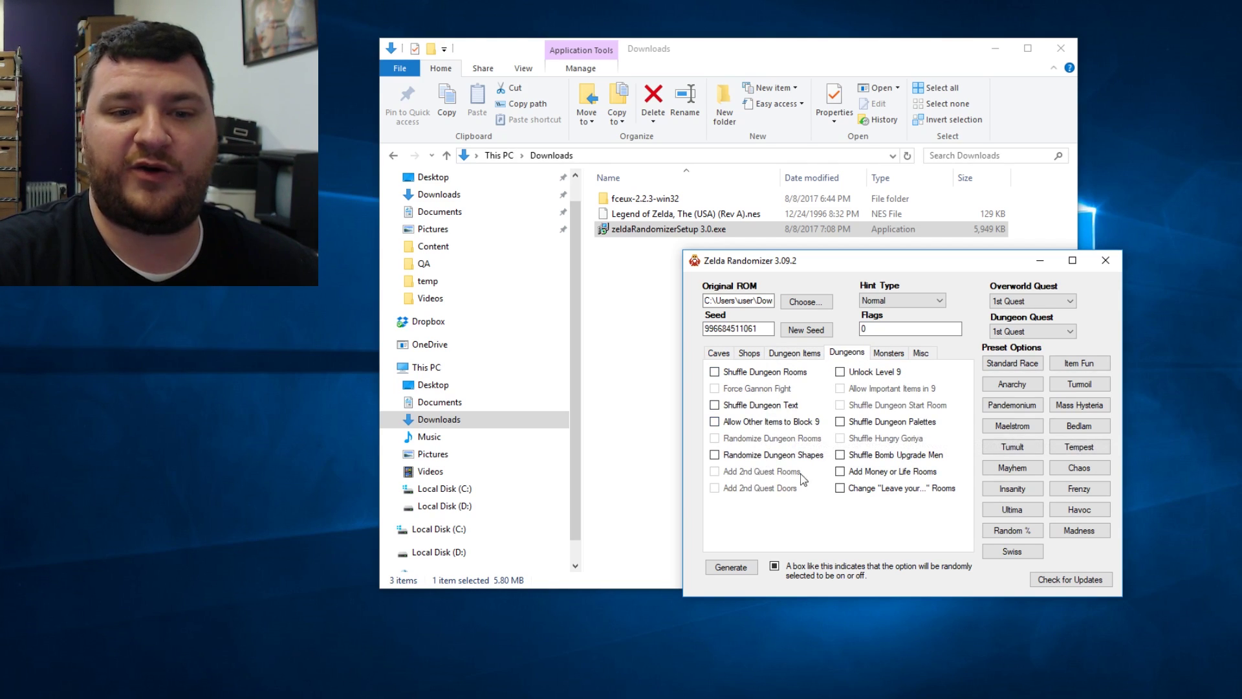
pyautogui.click(888, 354)
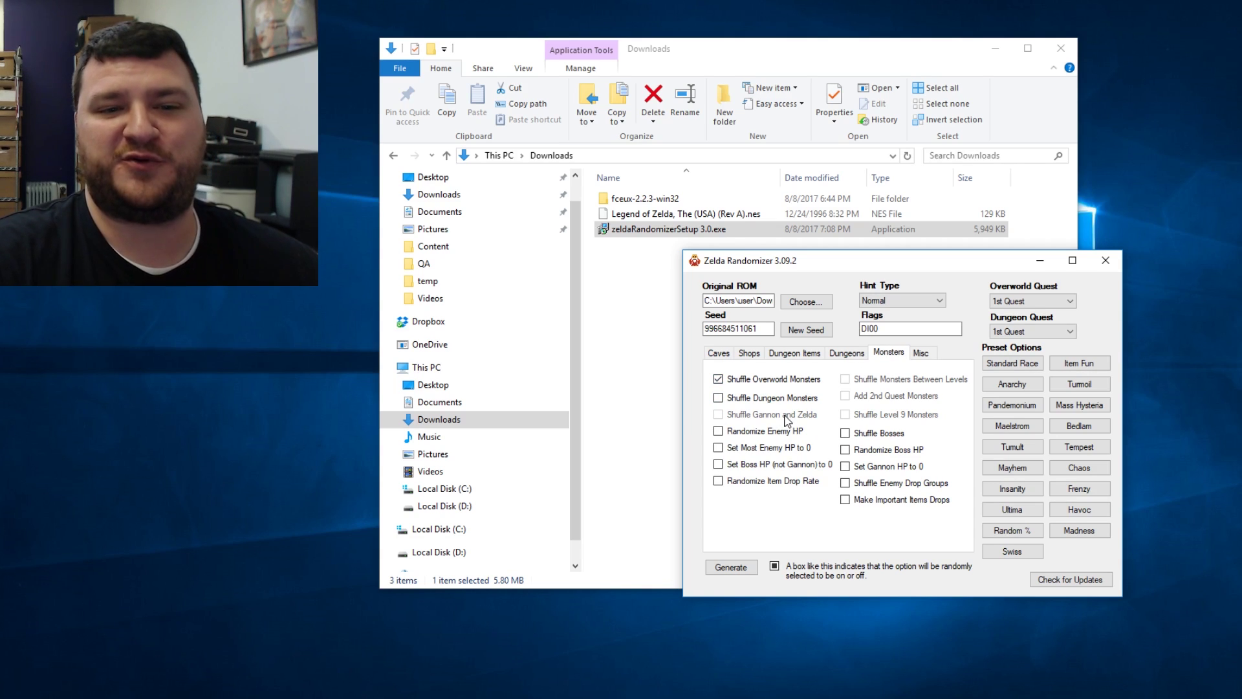
pyautogui.click(925, 354)
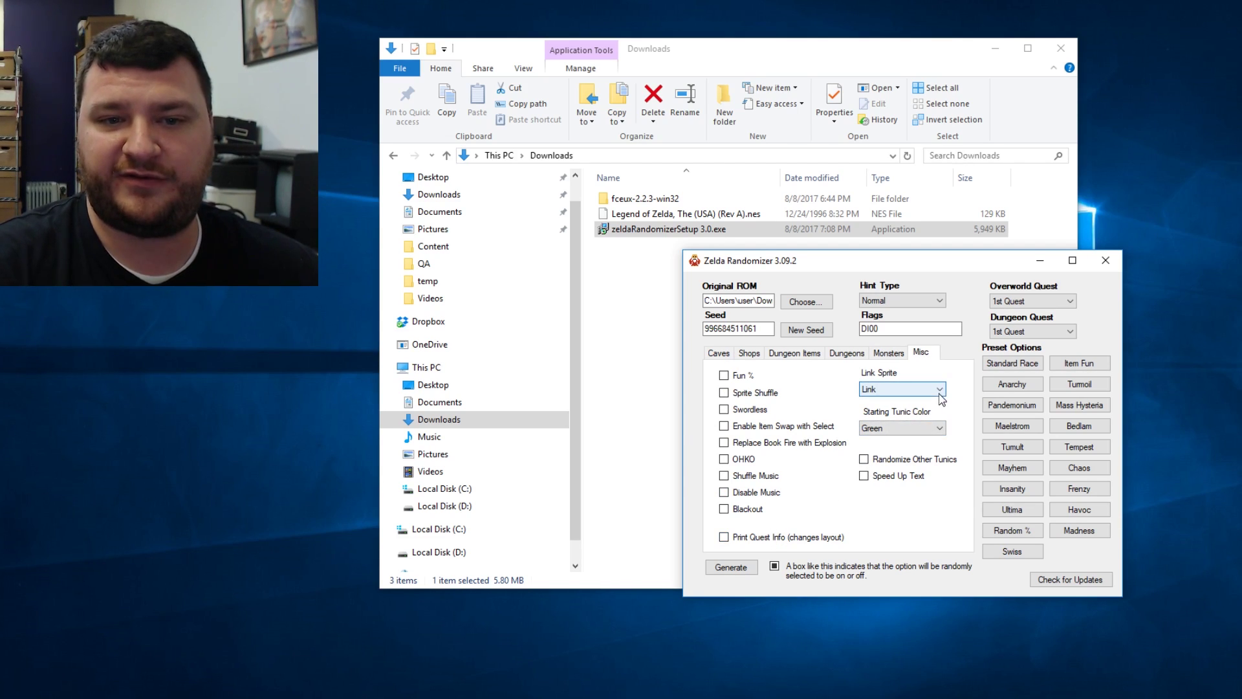
pyautogui.click(917, 430)
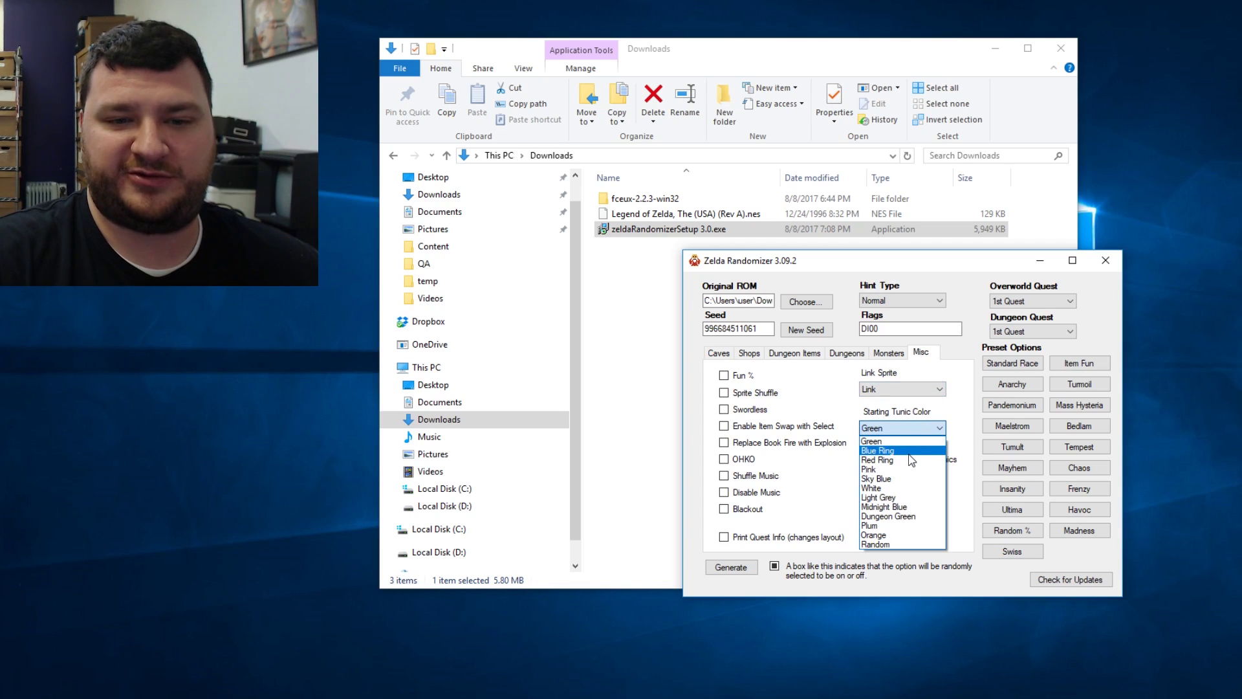
pyautogui.click(914, 507)
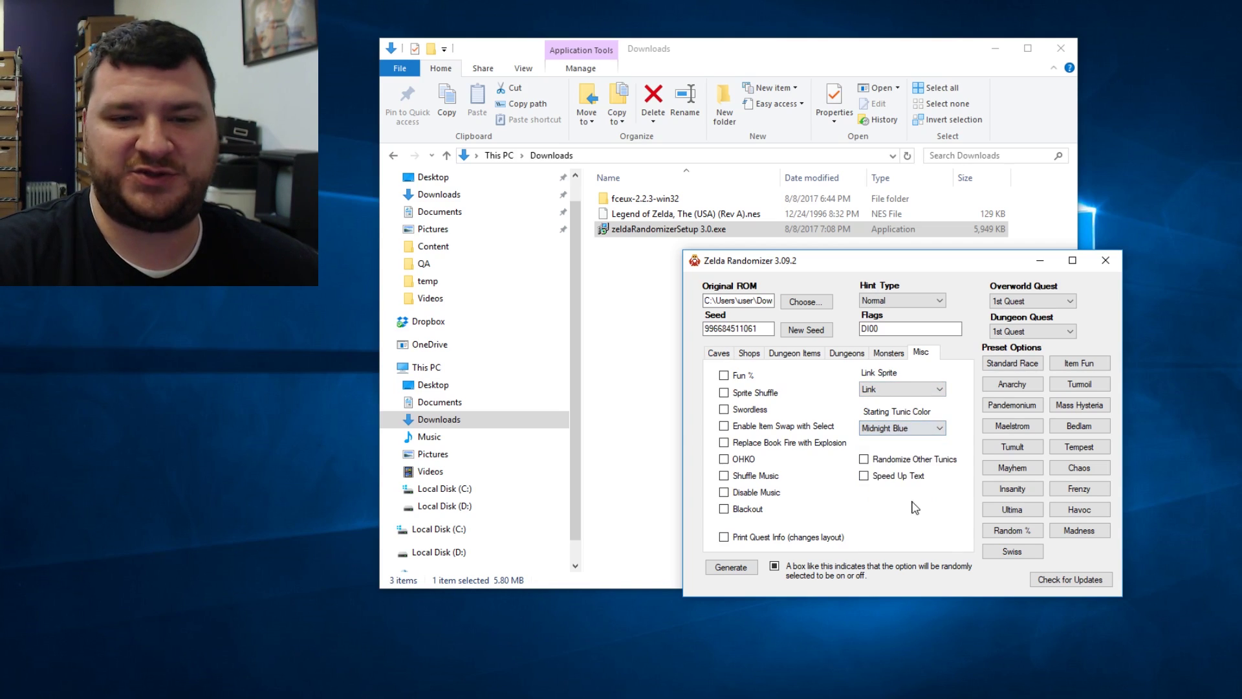
# Apply the Random % preset, review Dungeon Items, and generate the randomized ROM
pyautogui.click(1043, 301)
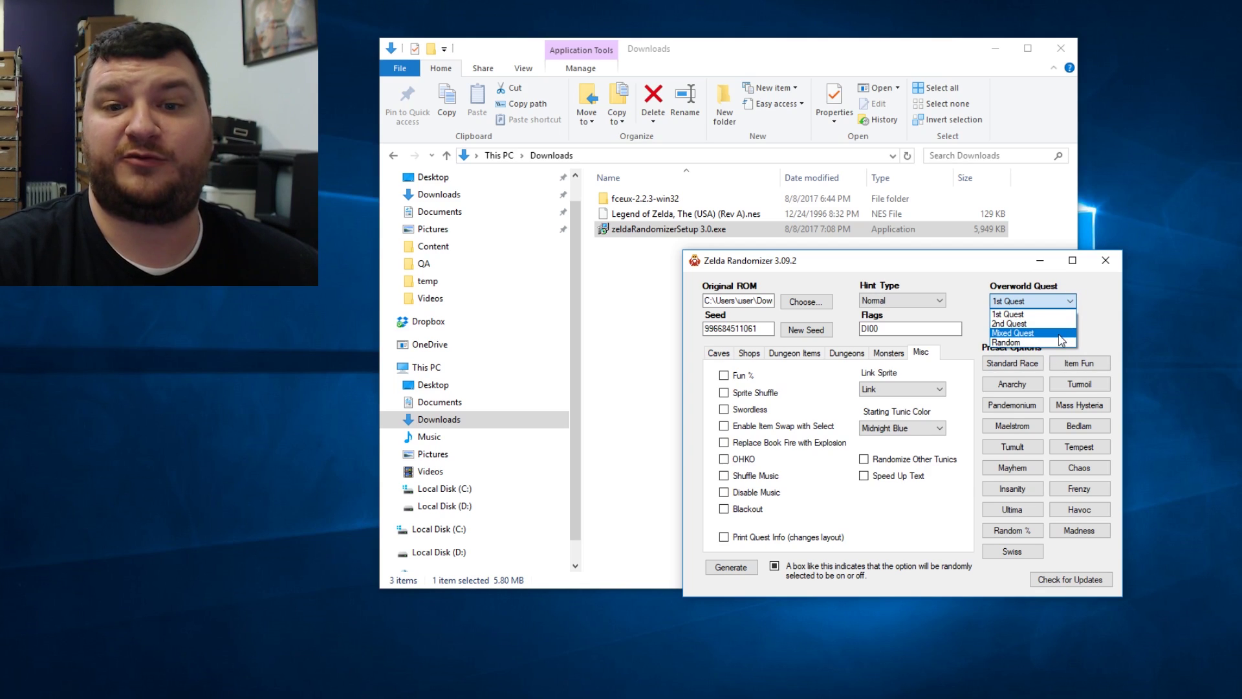
pyautogui.click(1062, 334)
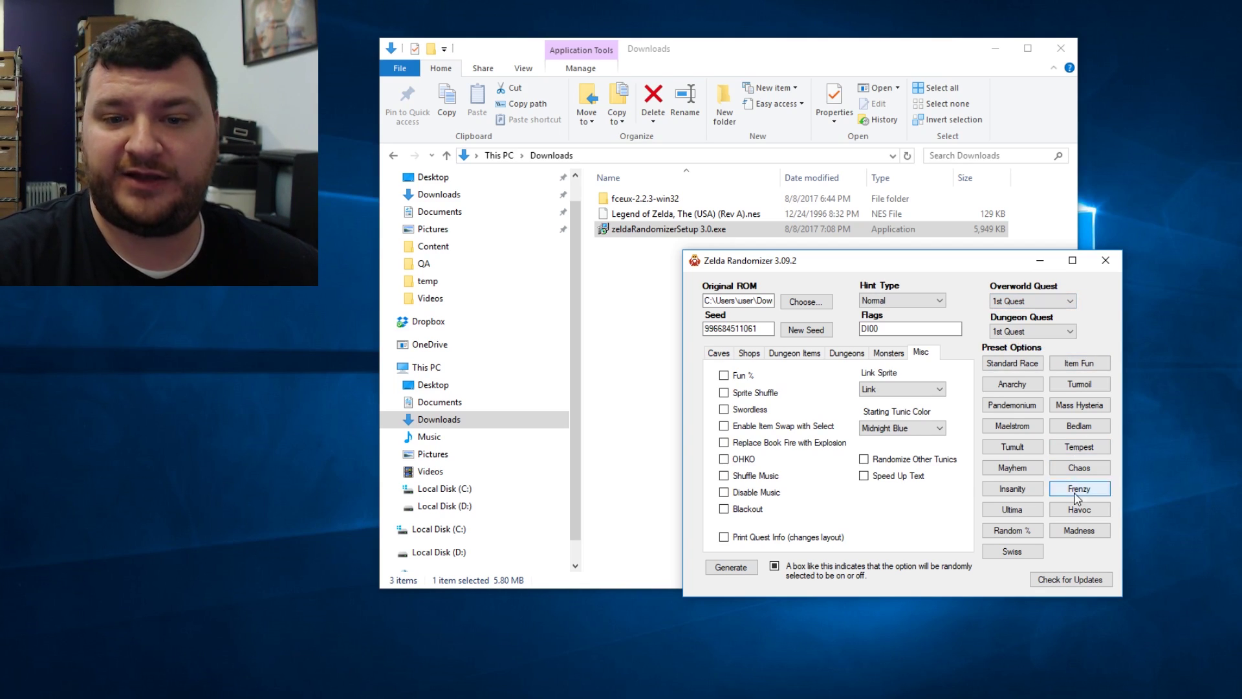
pyautogui.click(1007, 532)
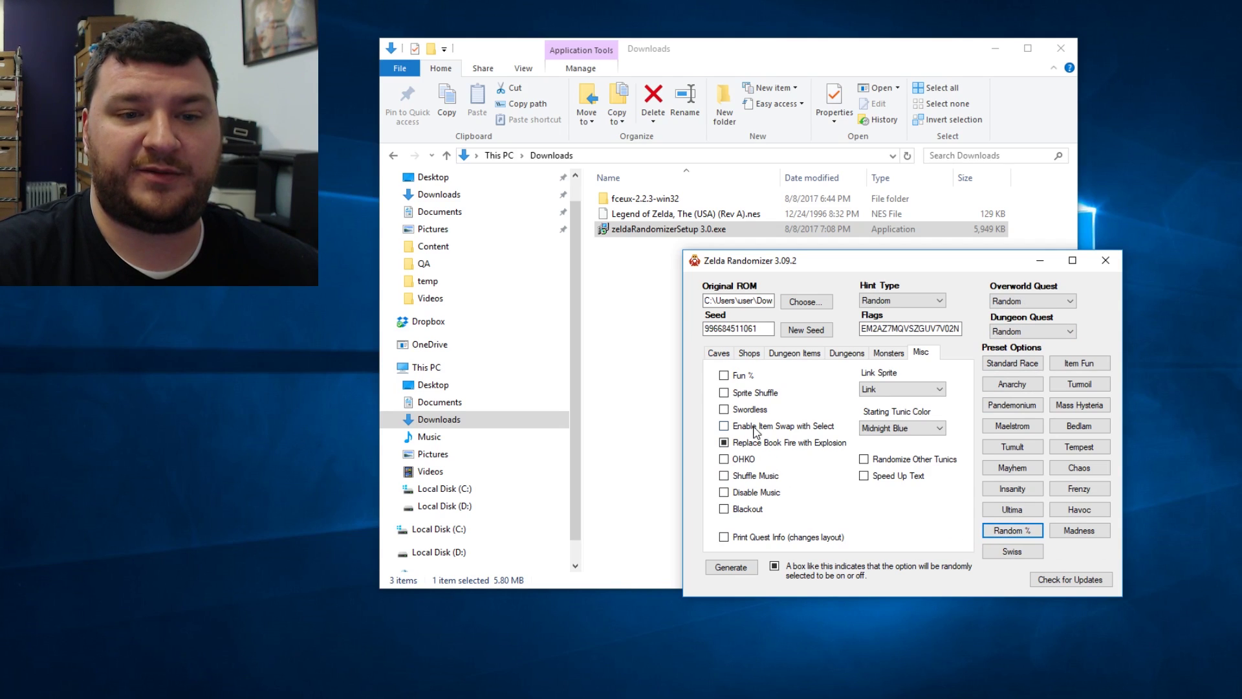
pyautogui.click(814, 354)
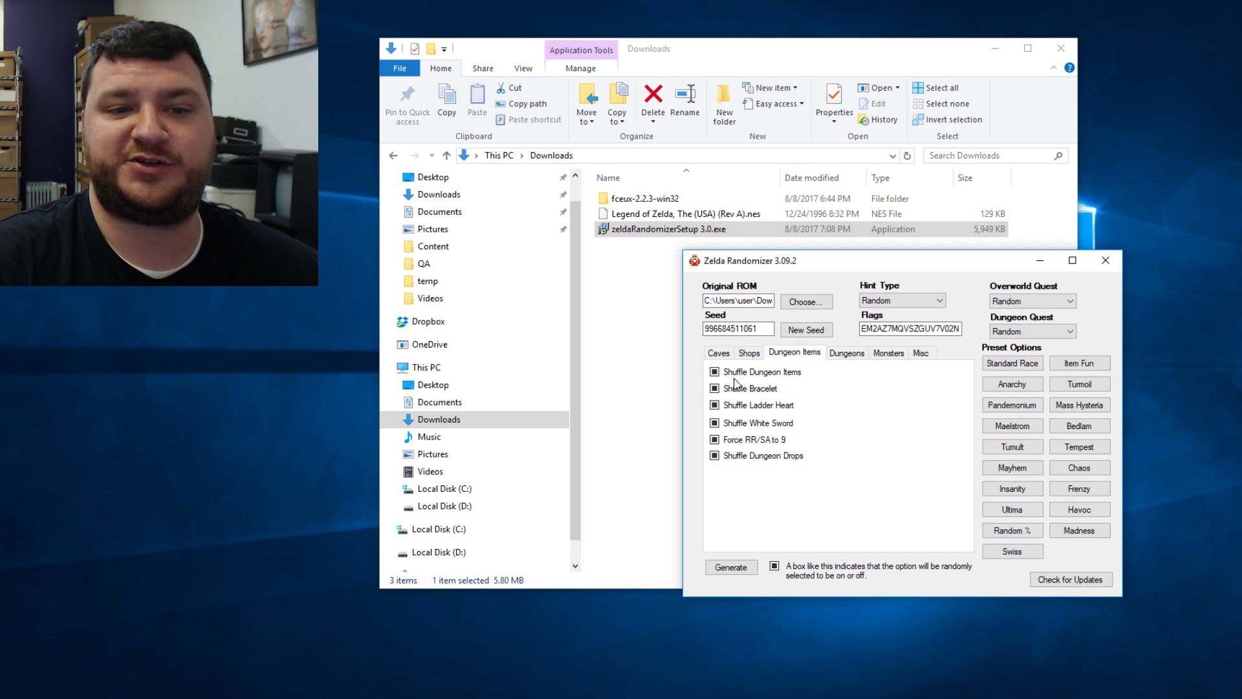
pyautogui.click(921, 355)
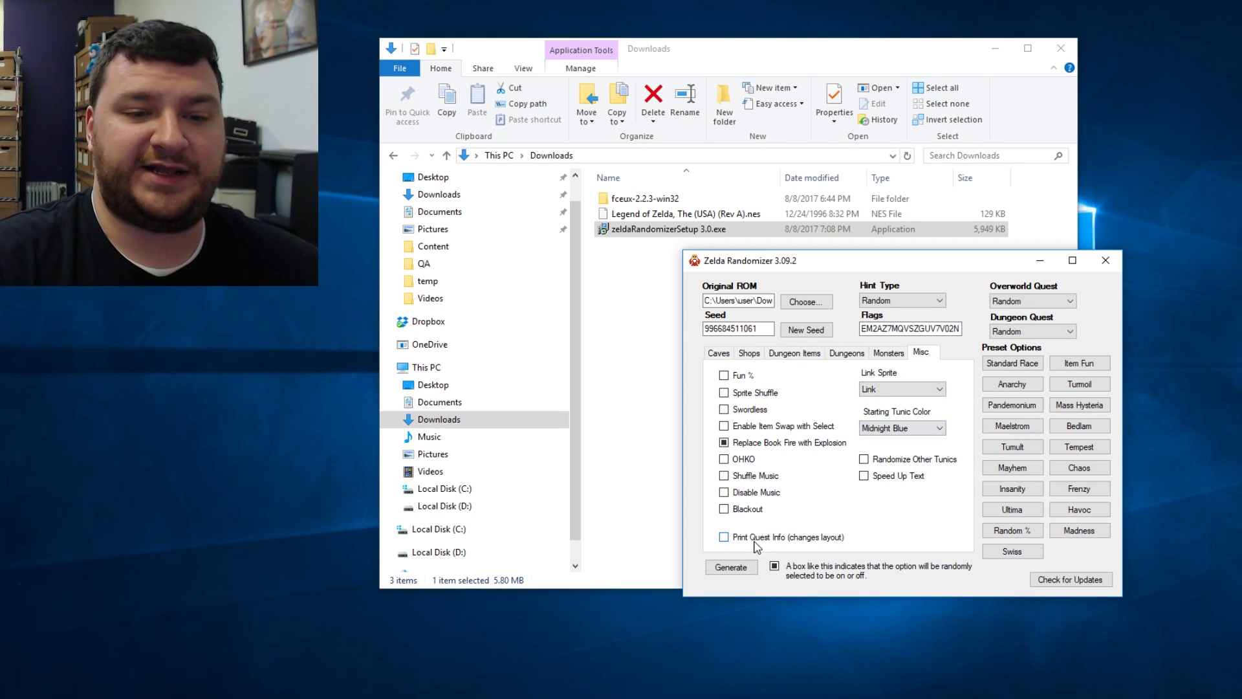
pyautogui.click(735, 572)
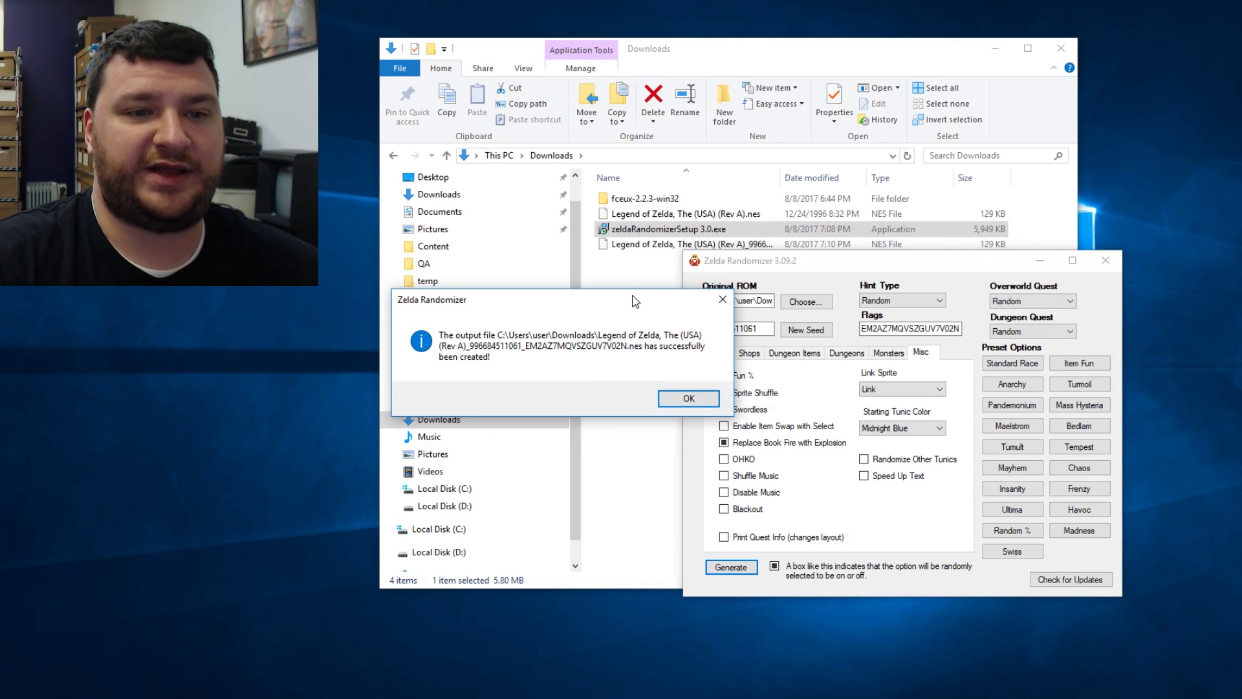
# Dismiss the success message, close the randomizer, and find the new randomized ROM in Downloads
pyautogui.moveTo(635, 298); pyautogui.dragTo(743, 288)
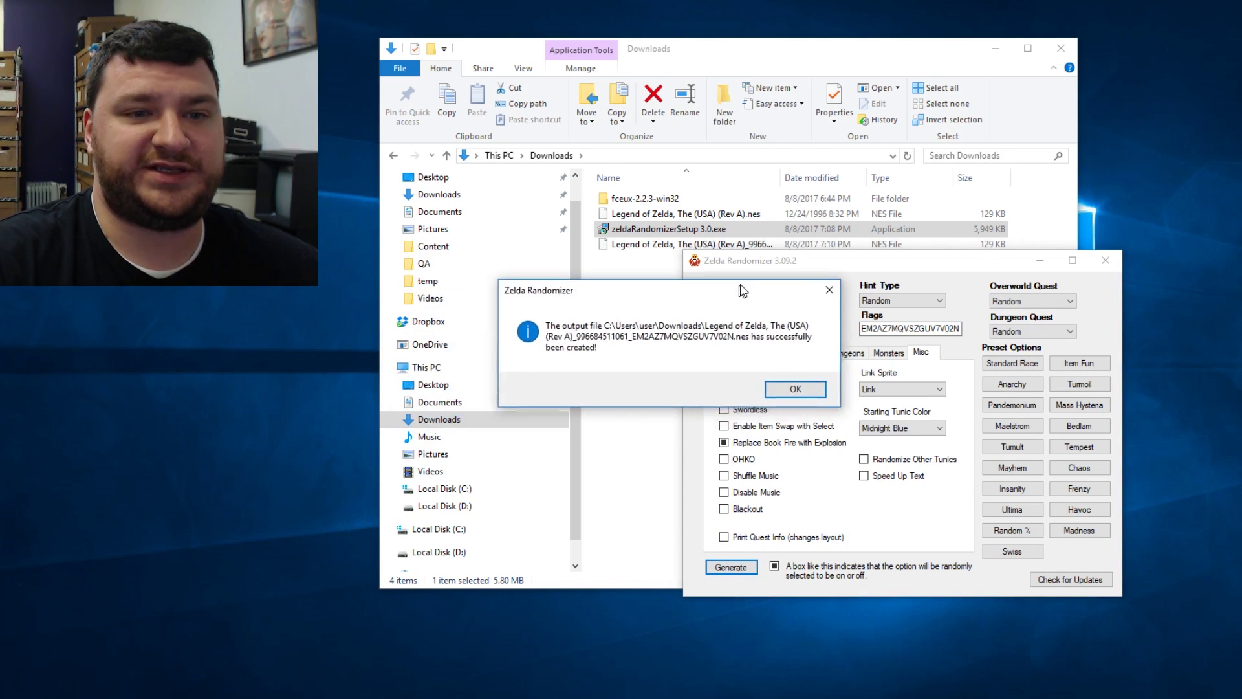
pyautogui.click(797, 388)
pyautogui.click(1106, 260)
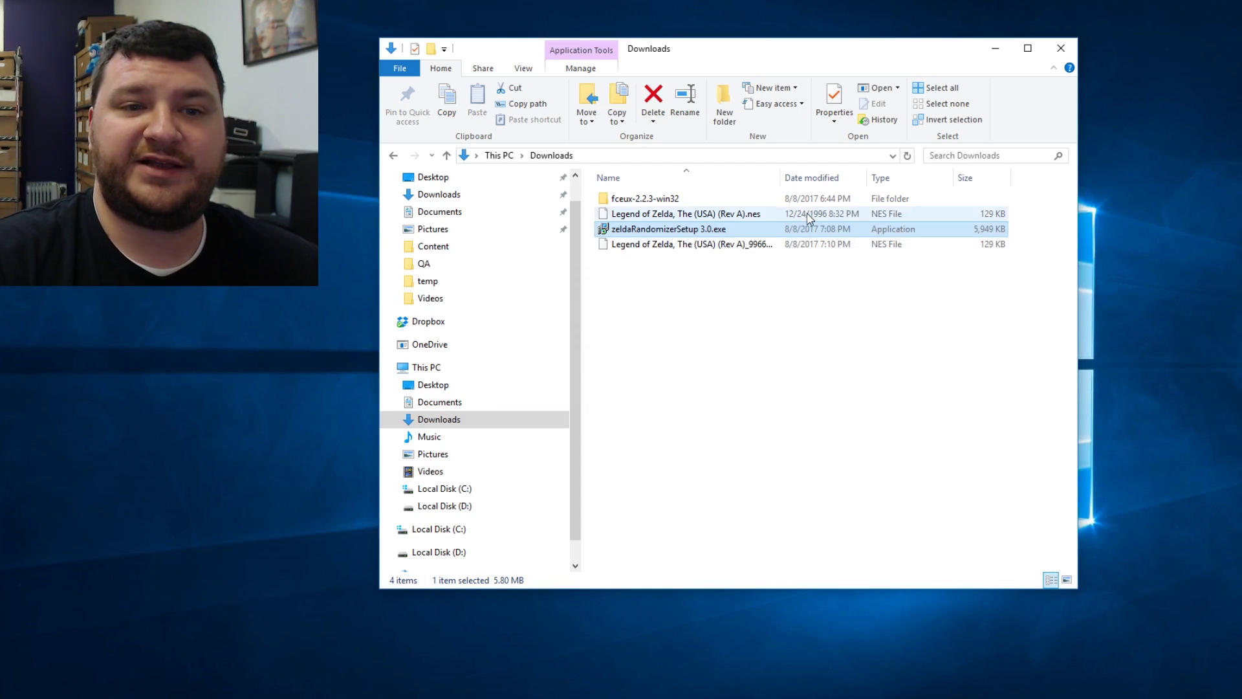
pyautogui.doubleClick(781, 177)
pyautogui.click(792, 316)
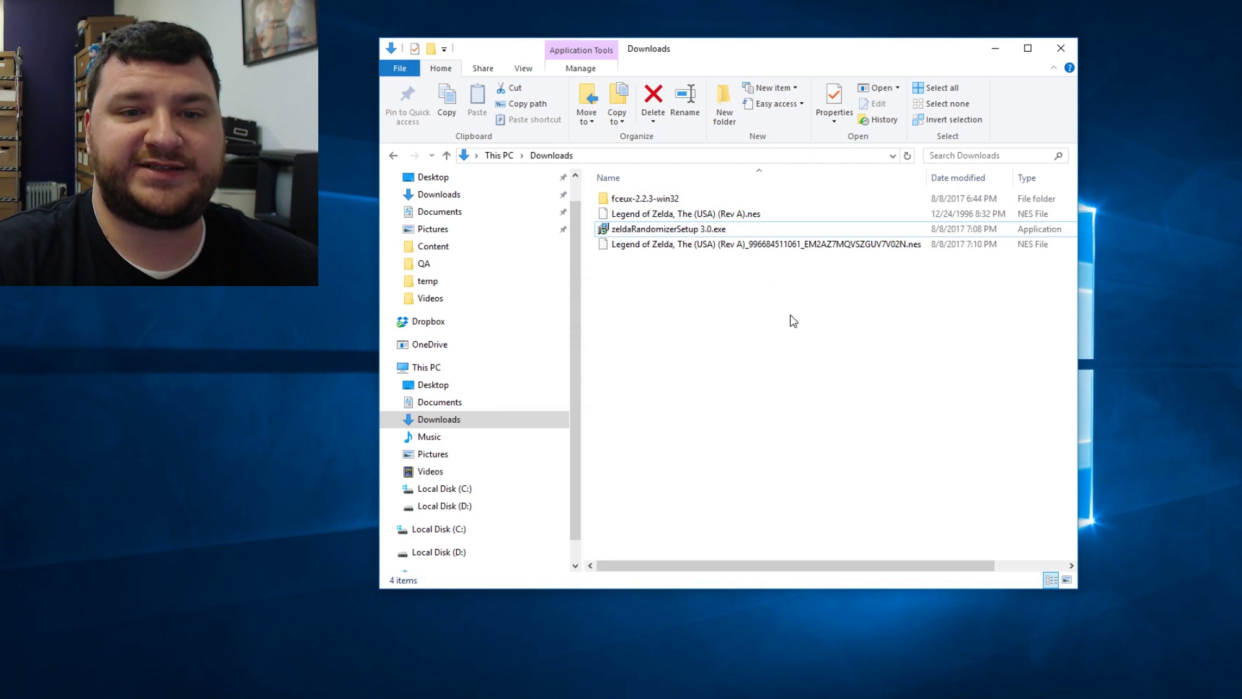
pyautogui.click(748, 245)
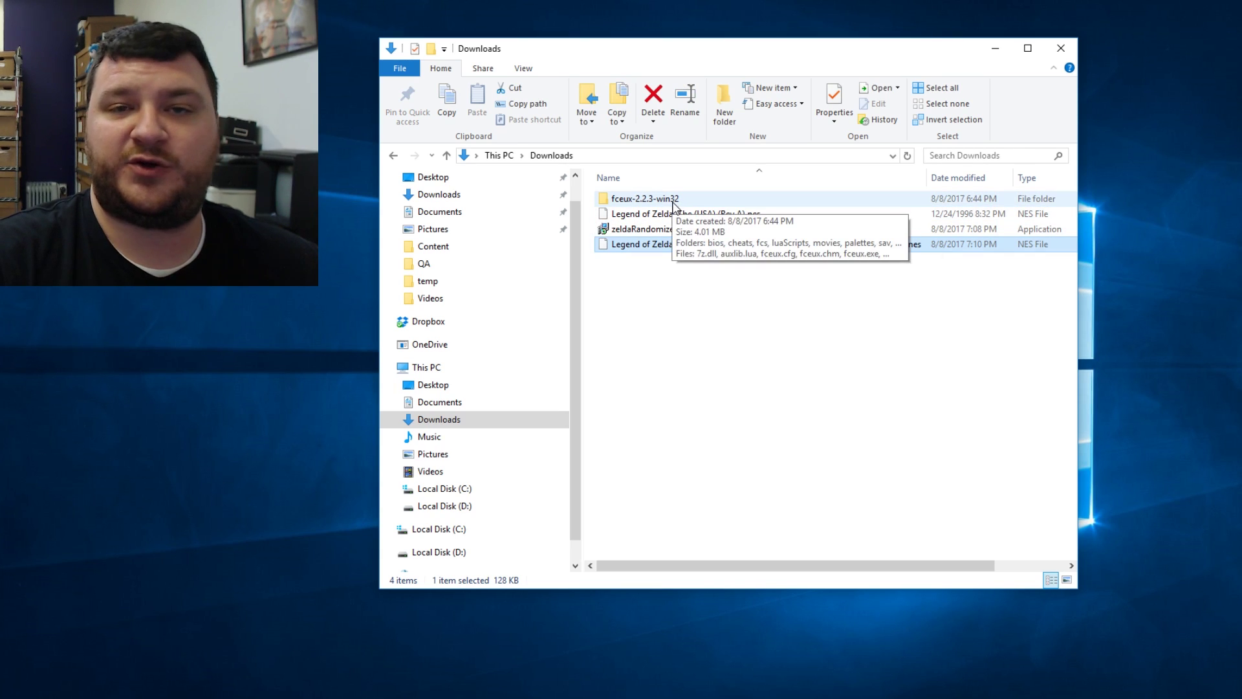
# Launch fceux.exe from fceux-2.2.3-win32 and open the original Zelda (USA) (Rev A) ROM
pyautogui.doubleClick(673, 205)
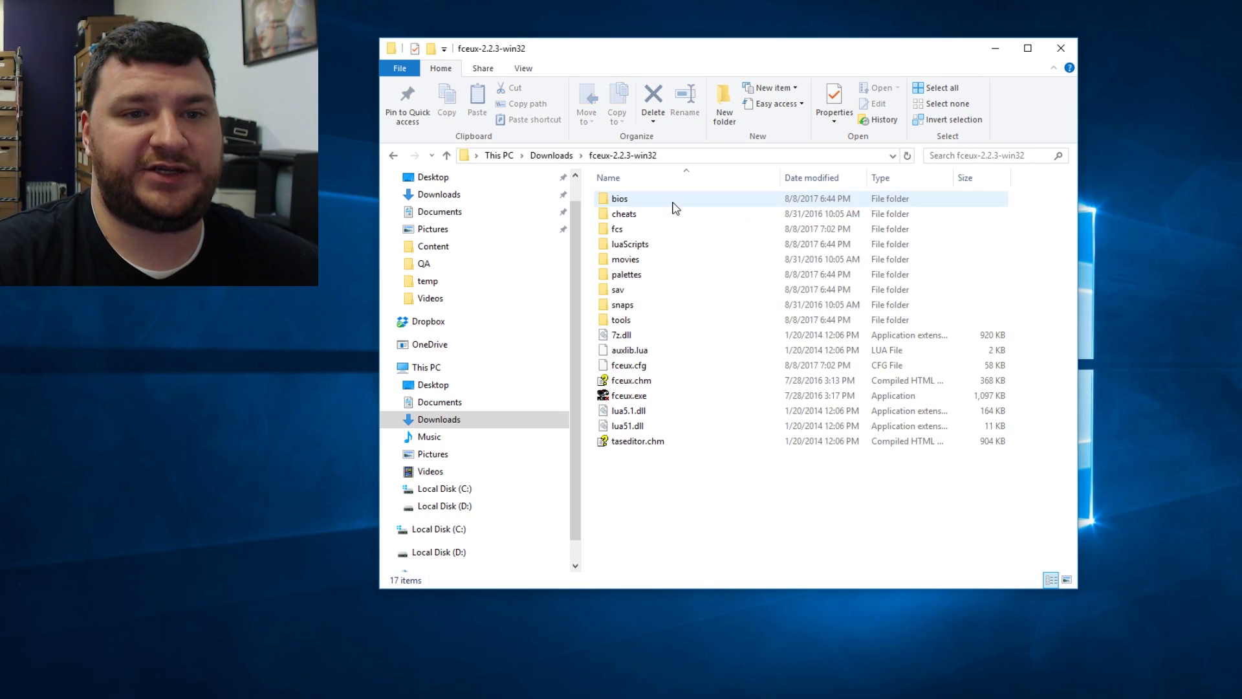
pyautogui.click(642, 398)
pyautogui.doubleClick(643, 397)
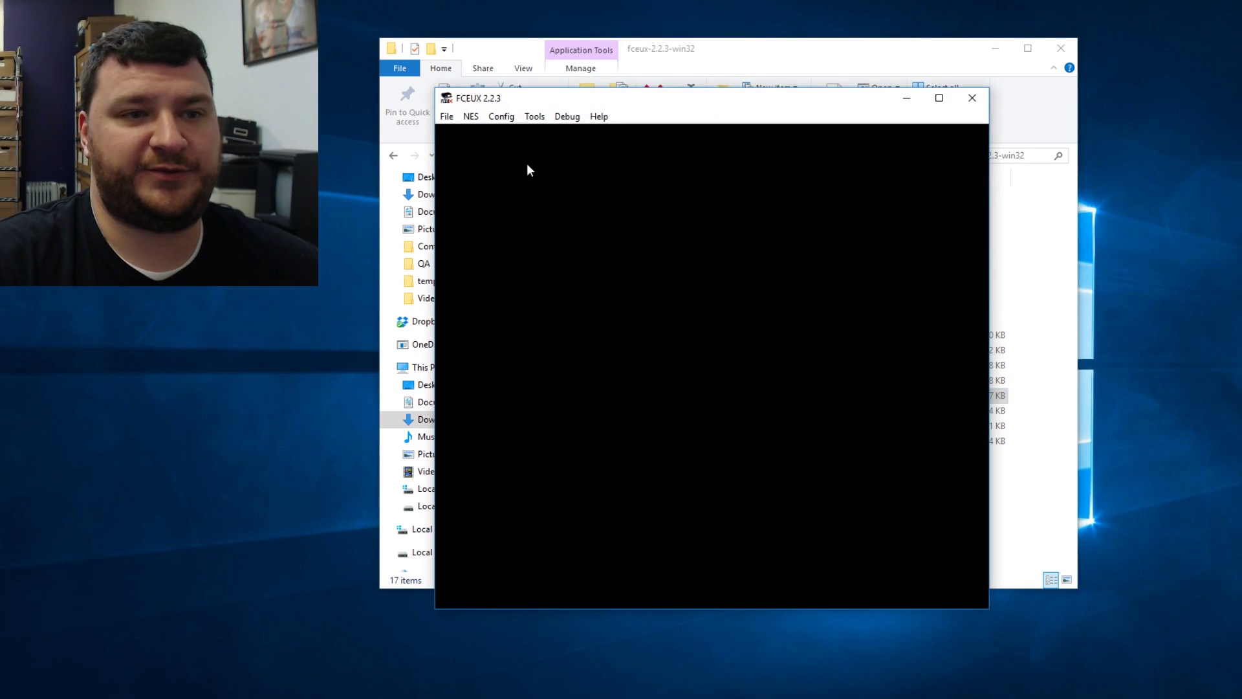
pyautogui.click(447, 117)
pyautogui.click(463, 132)
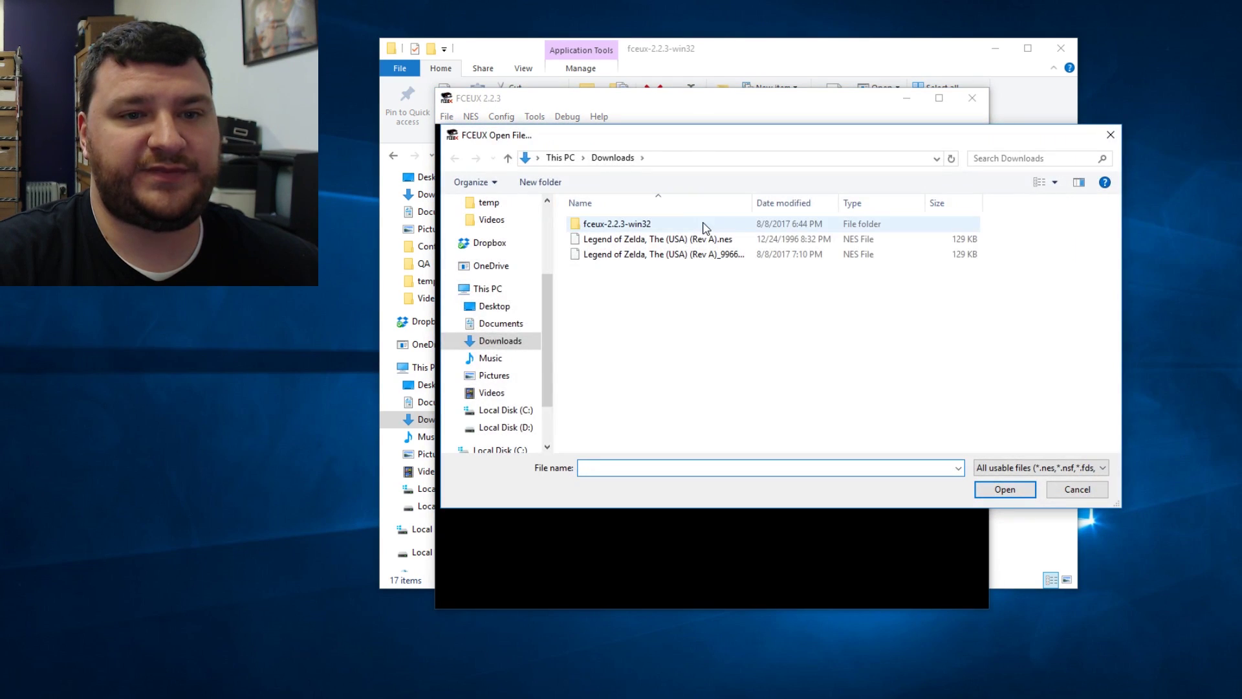
pyautogui.click(711, 243)
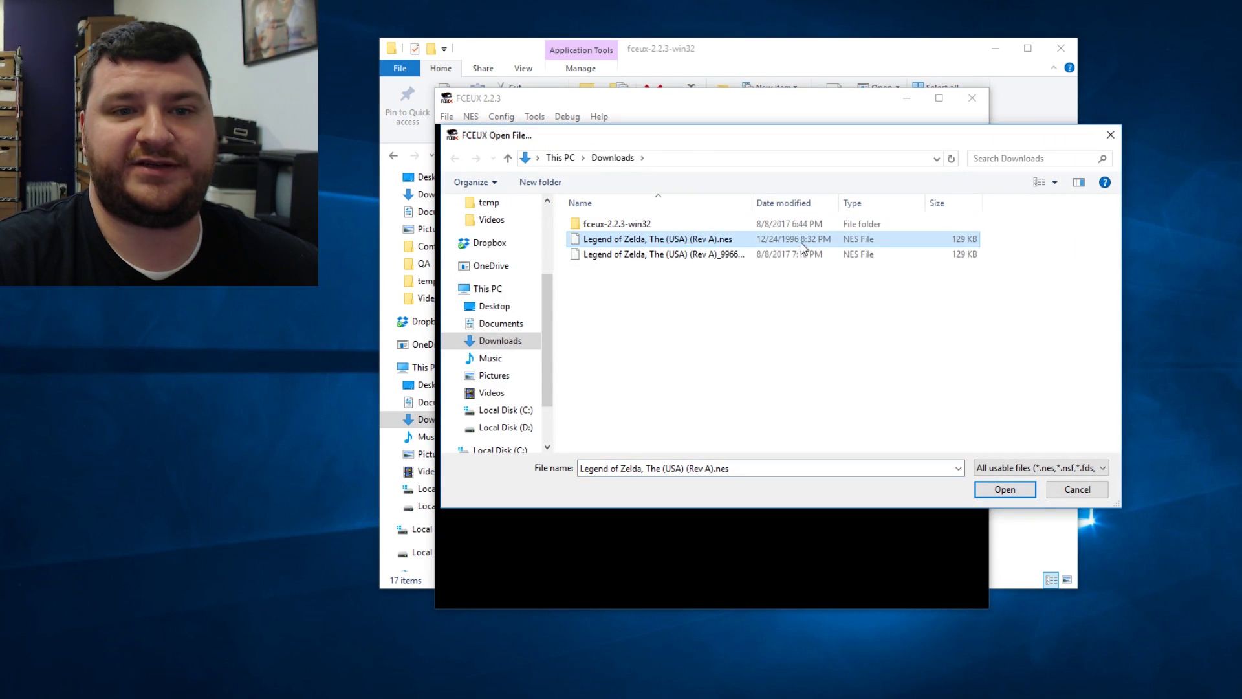
pyautogui.doubleClick(705, 245)
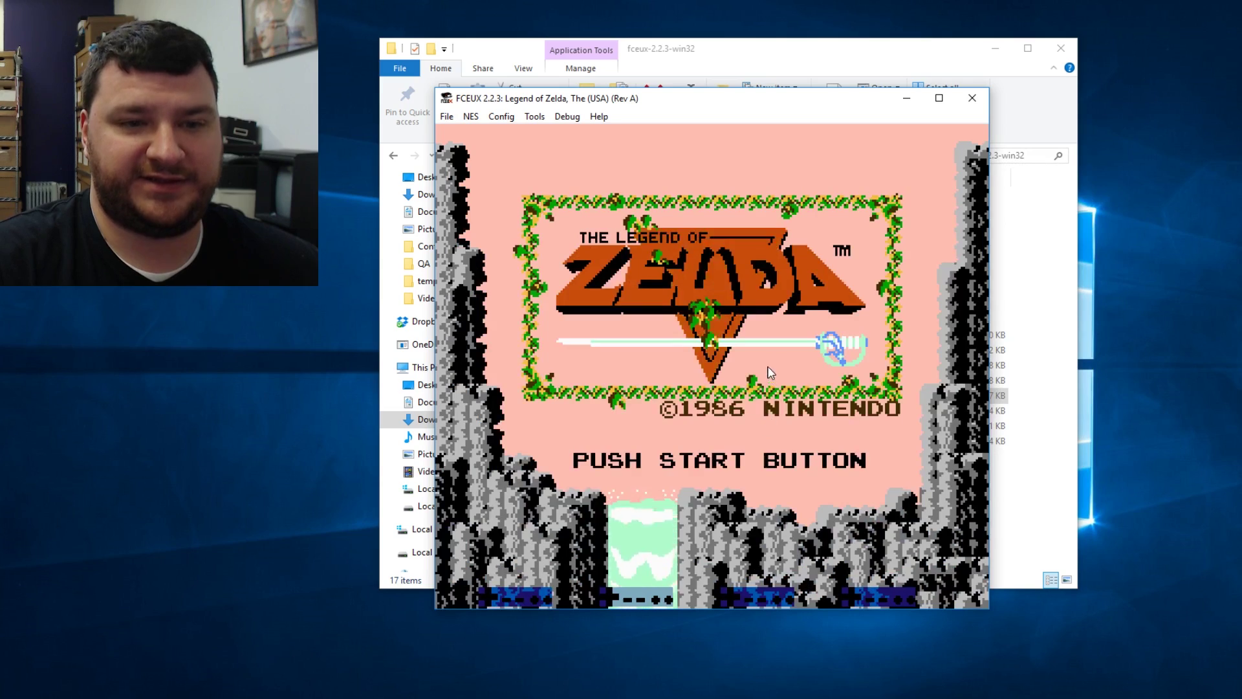
# Register a new name in the first save slot and start playing it
pyautogui.press('Return')
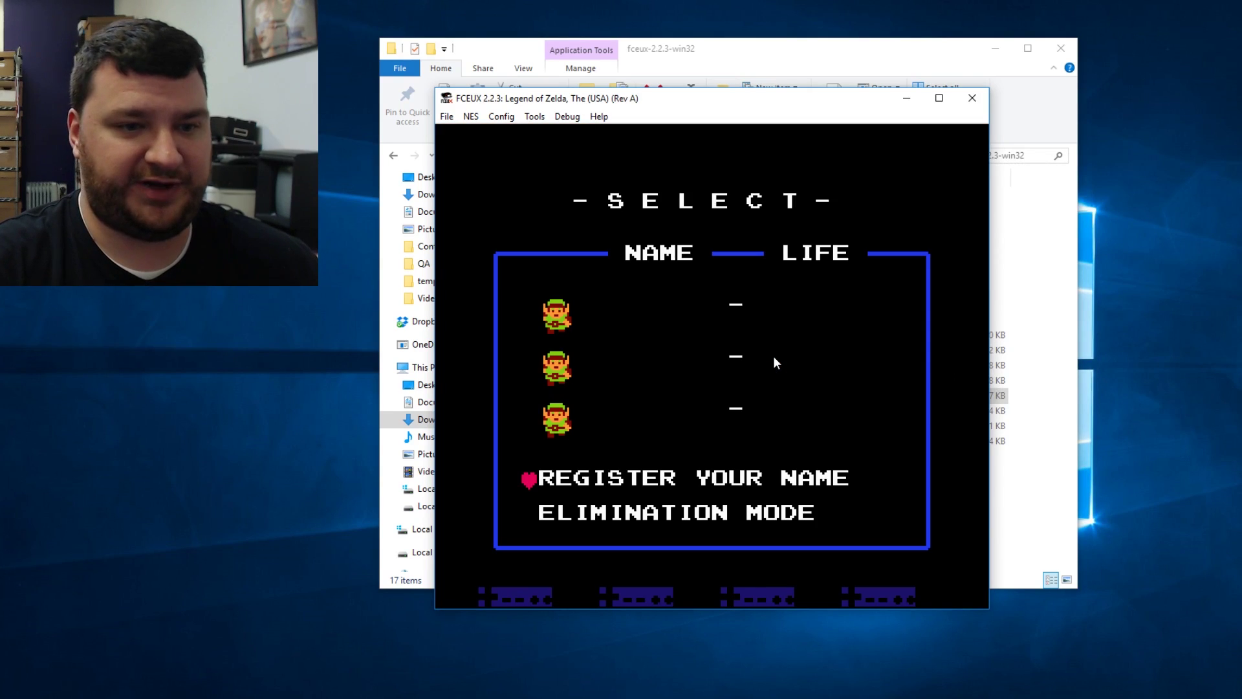
pyautogui.press('Return')
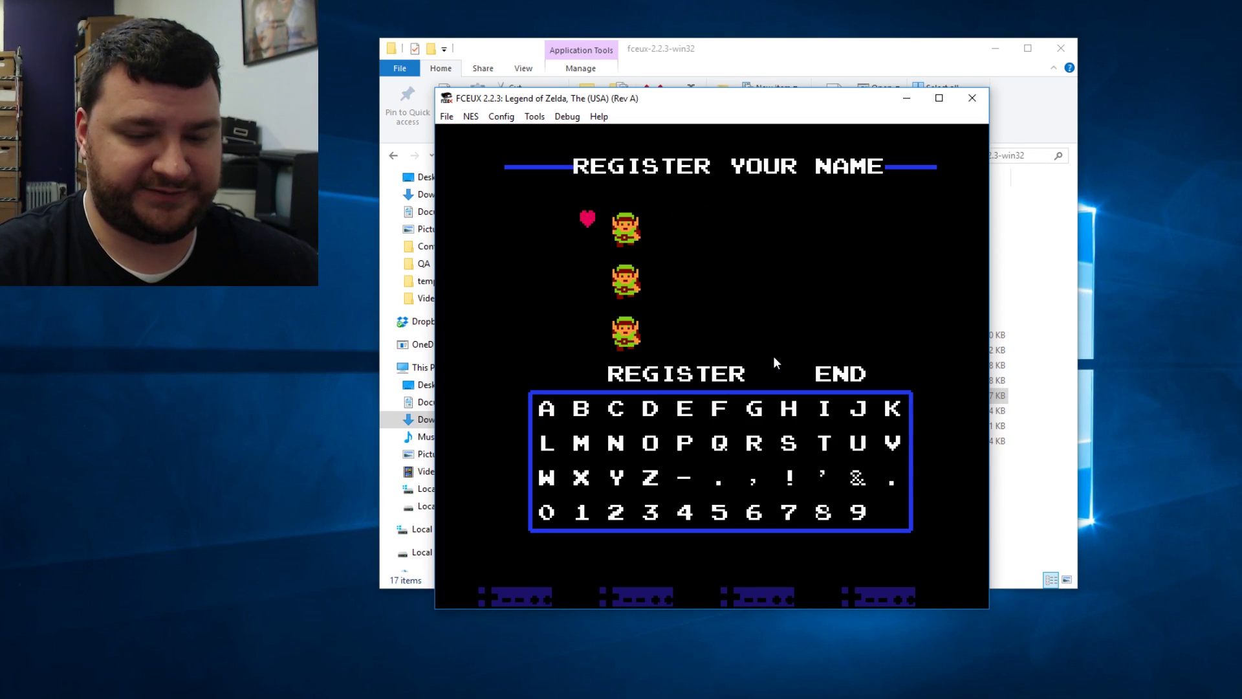
pyautogui.press('s')
pyautogui.press('s')
pyautogui.press('s')
pyautogui.press('Return')
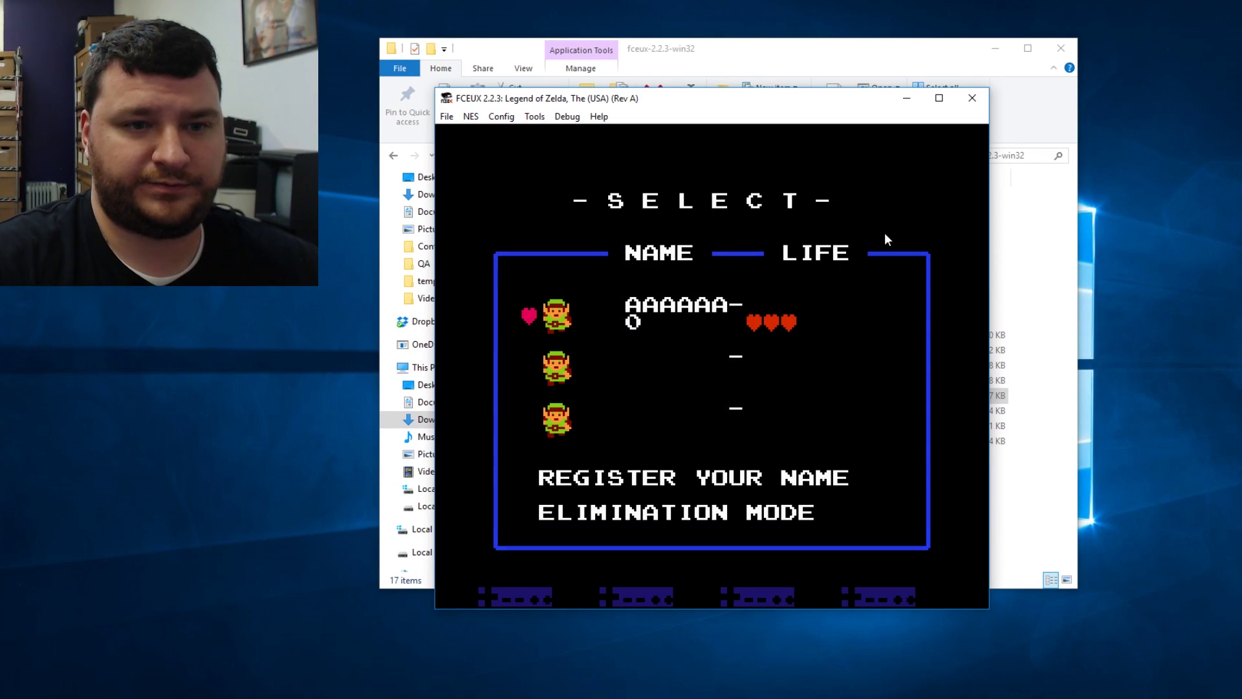
pyautogui.press('Return')
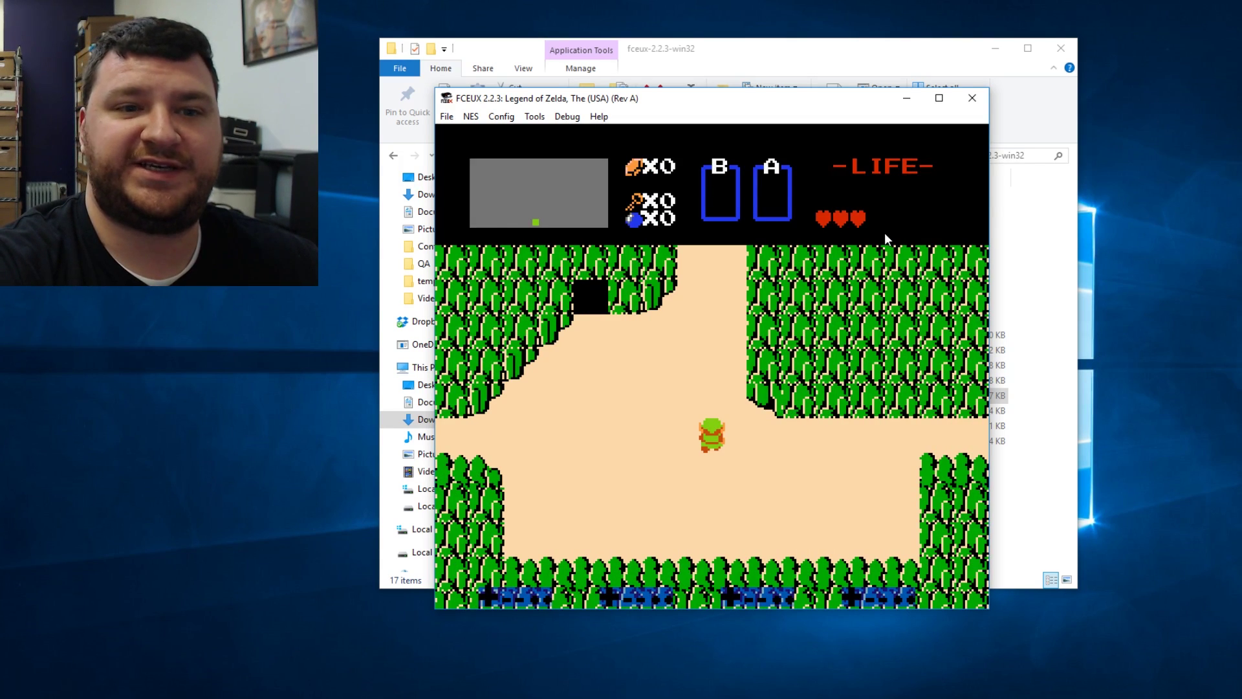
# Walk Link up and left into the first cave
pyautogui.press('Up')
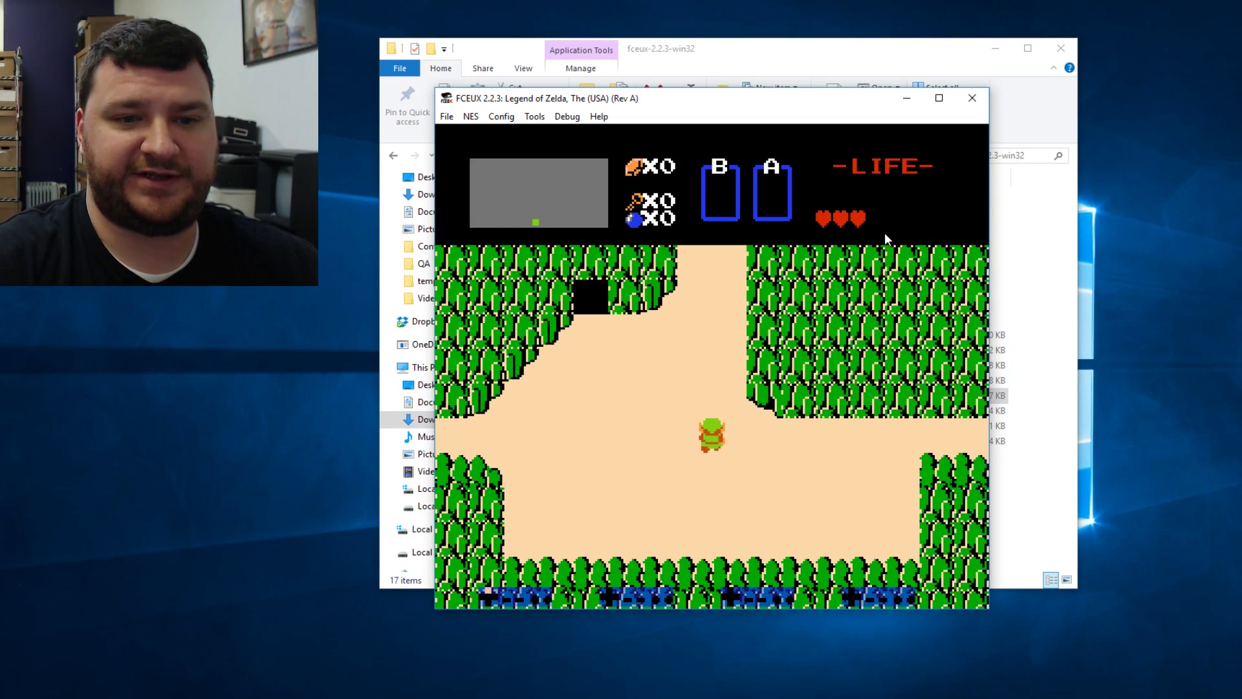
pyautogui.press('Left')
pyautogui.press('Up')
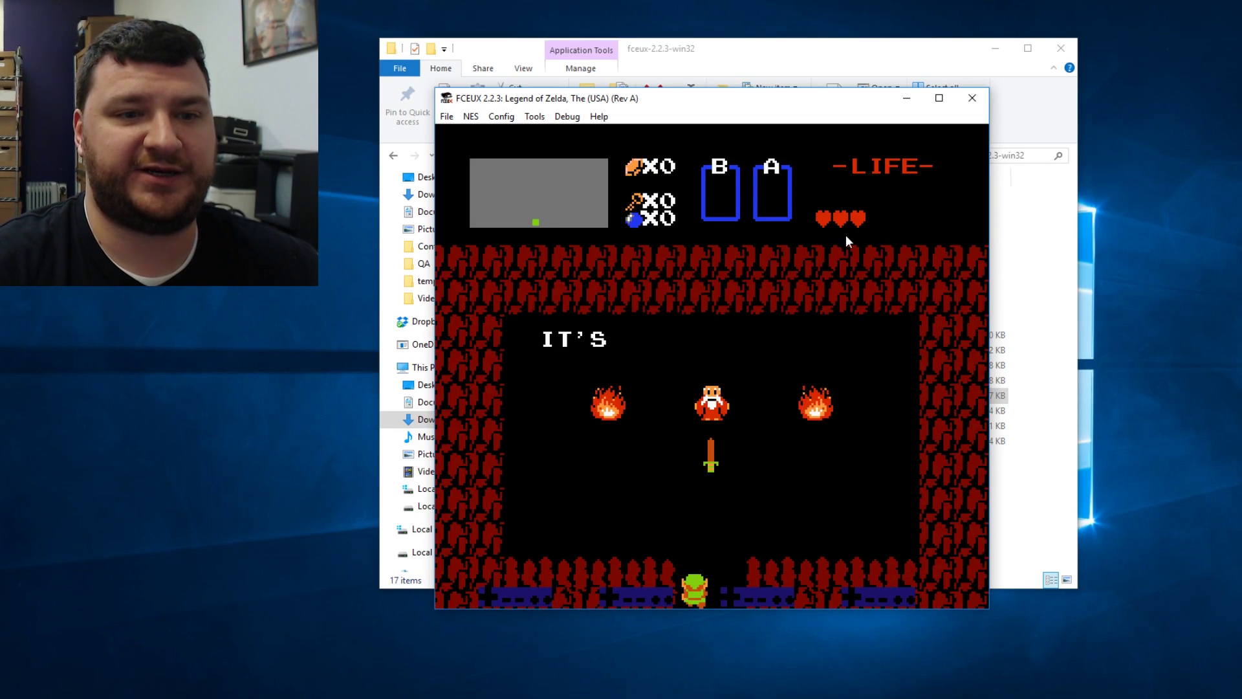
# Open the long-named randomized Zelda .nes from Downloads in FCEUX
pyautogui.click(453, 118)
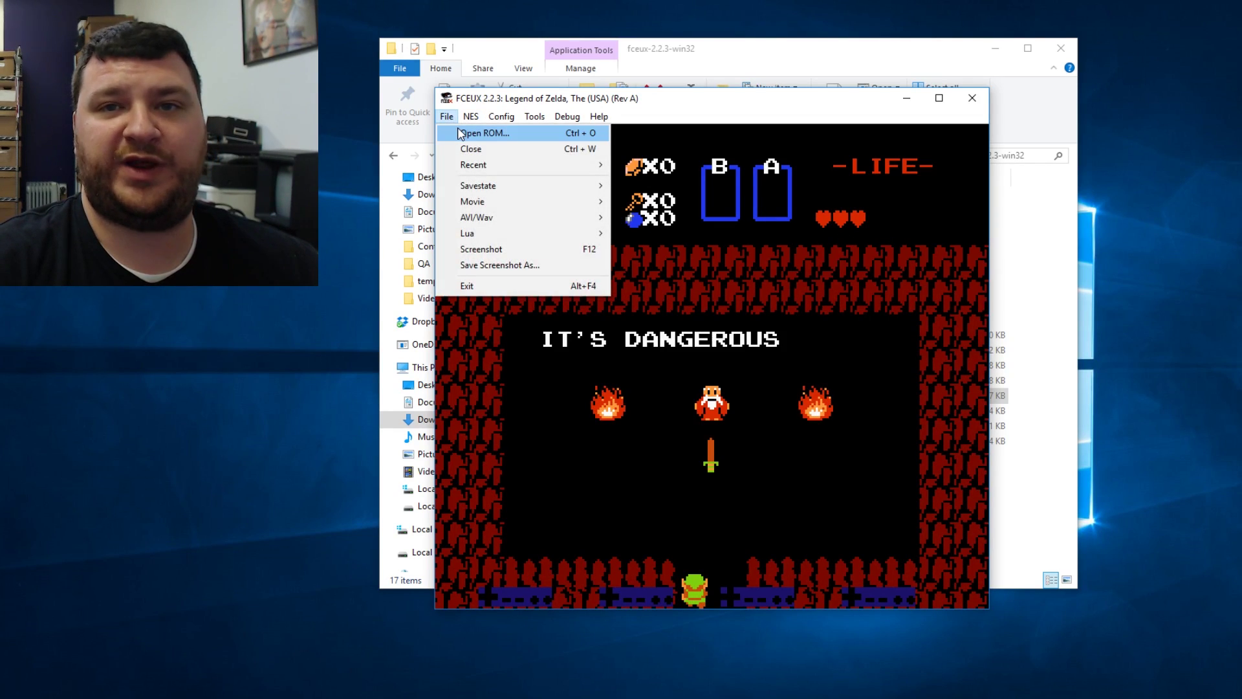
pyautogui.click(461, 134)
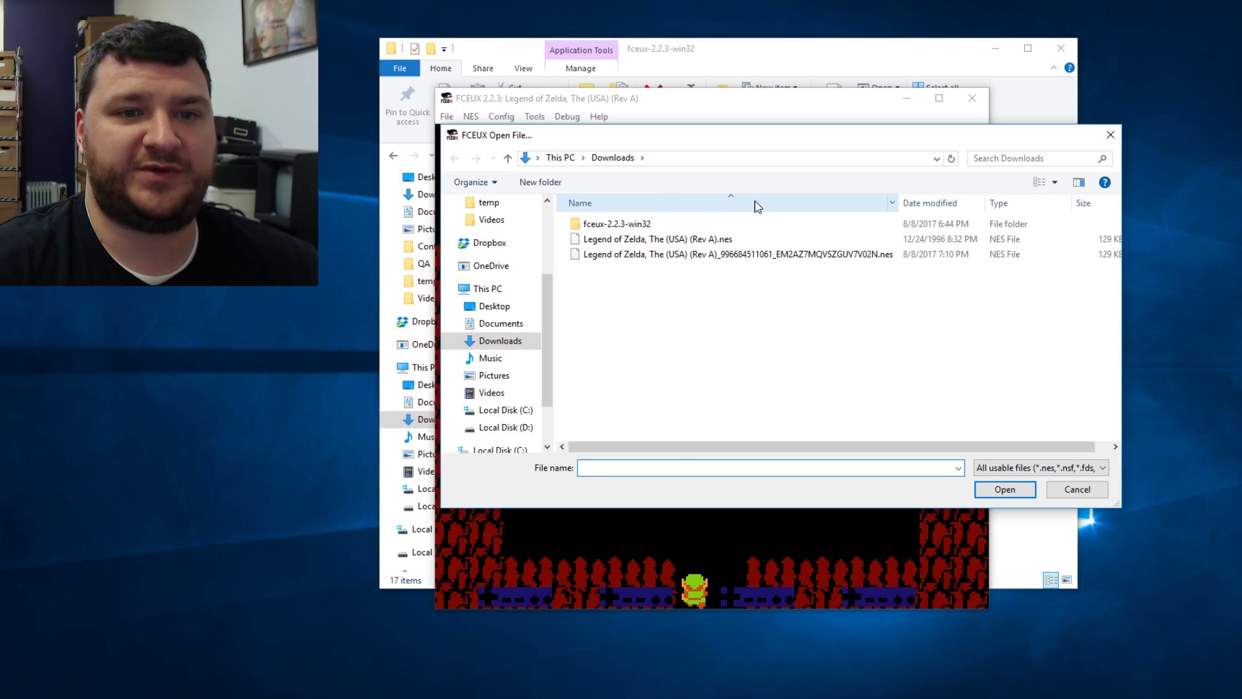
pyautogui.click(761, 255)
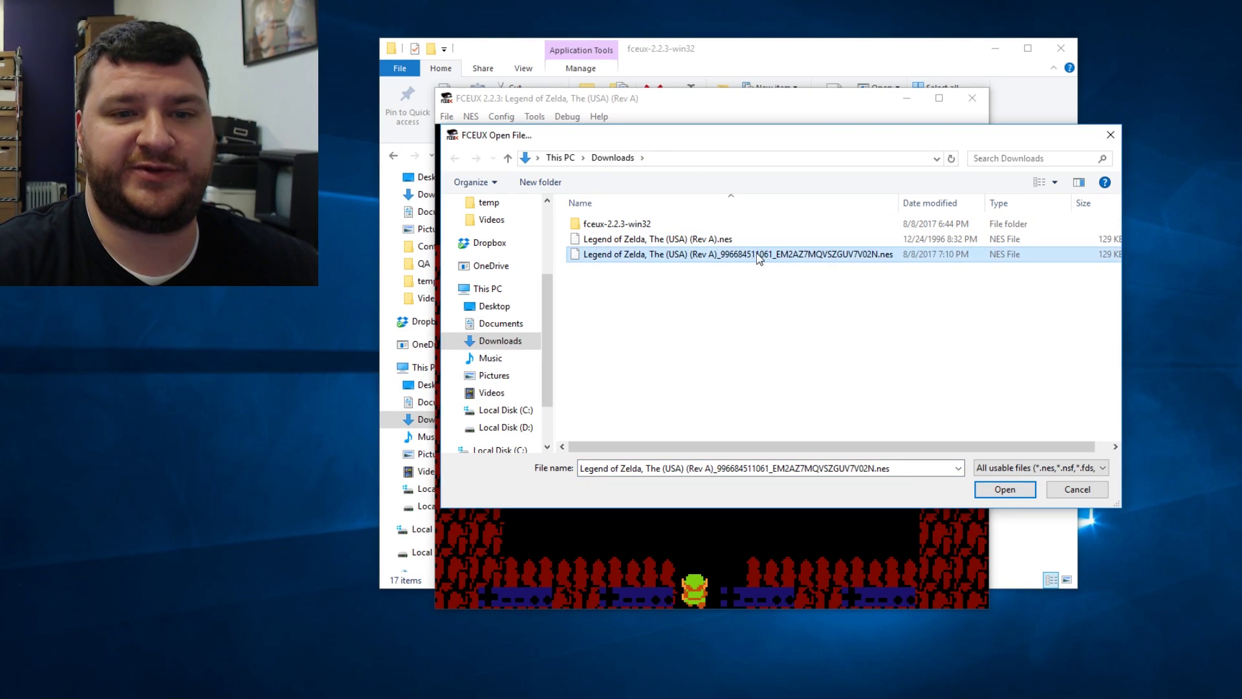
pyautogui.doubleClick(757, 254)
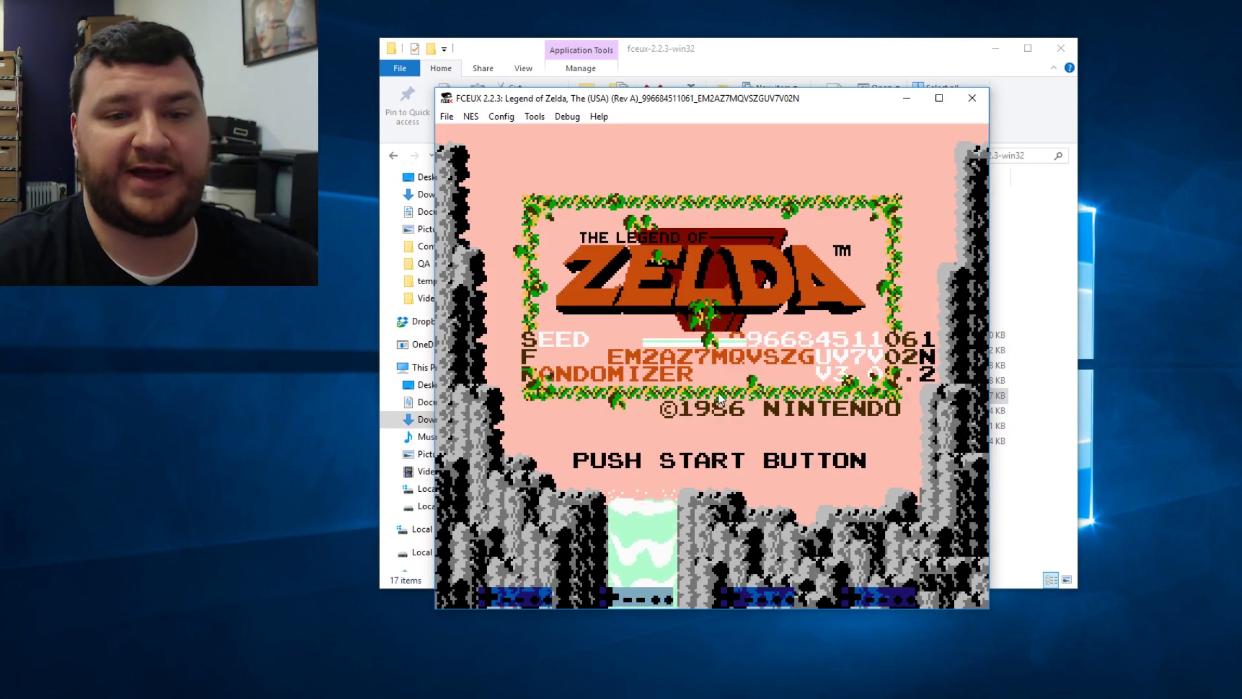
# Register a new save file named AAAA and start the randomized game
pyautogui.press('Return')
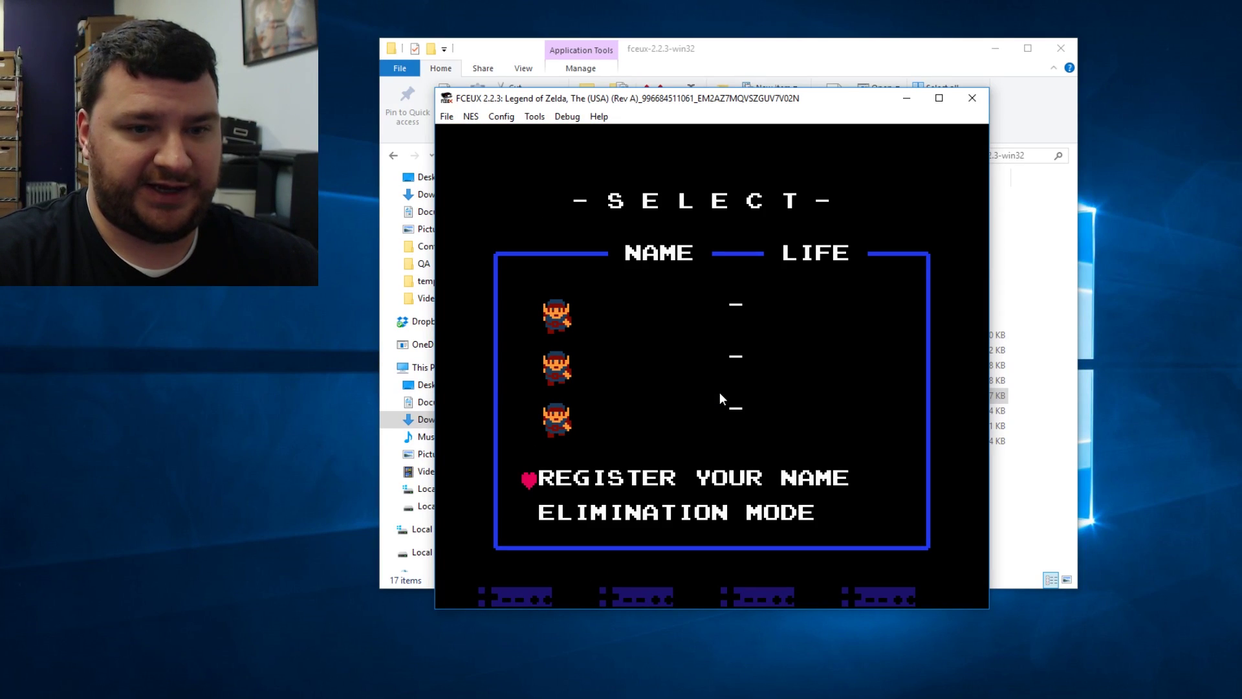
pyautogui.press('Return')
pyautogui.press('f')
pyautogui.press('f')
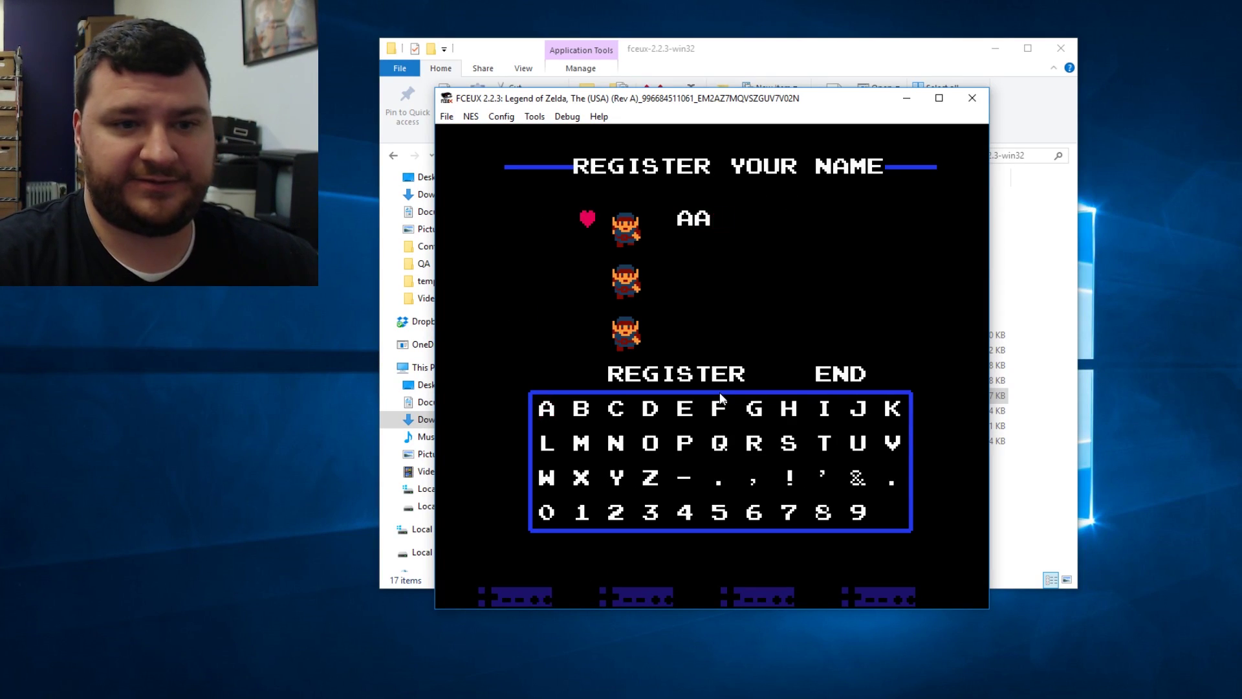
pyautogui.press('f')
pyautogui.press('f')
pyautogui.press('s')
pyautogui.press('s')
pyautogui.press('s')
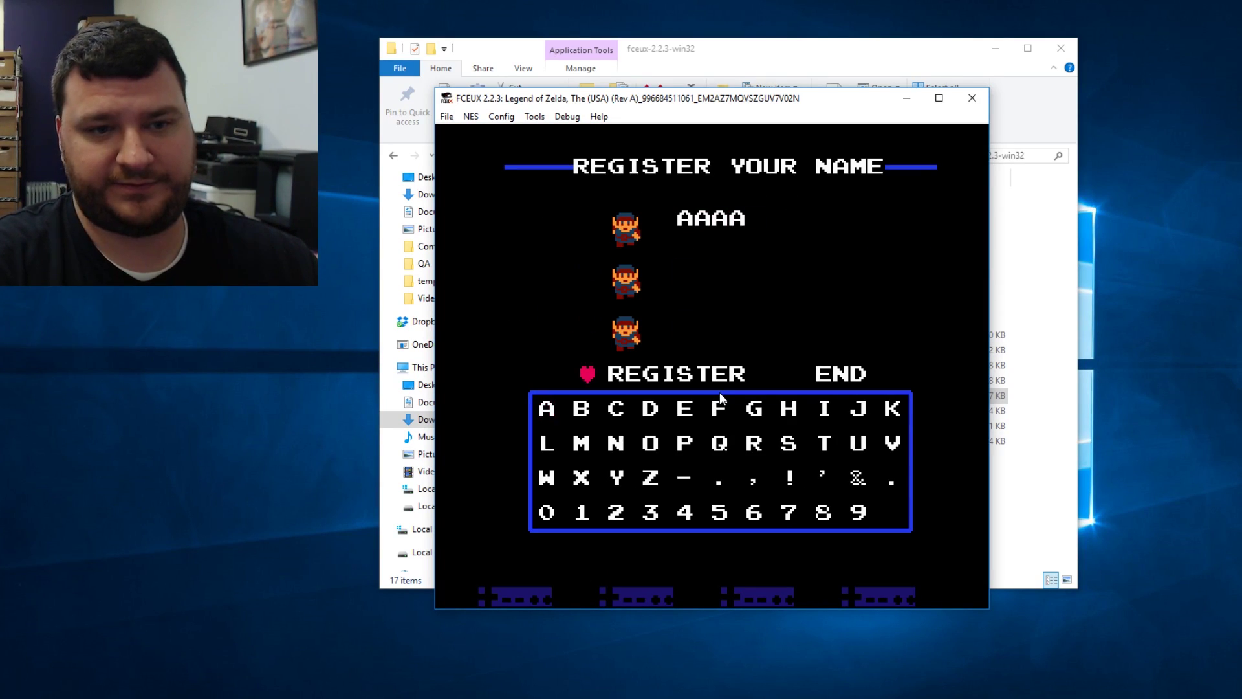
pyautogui.press('Return')
pyautogui.press('Return')
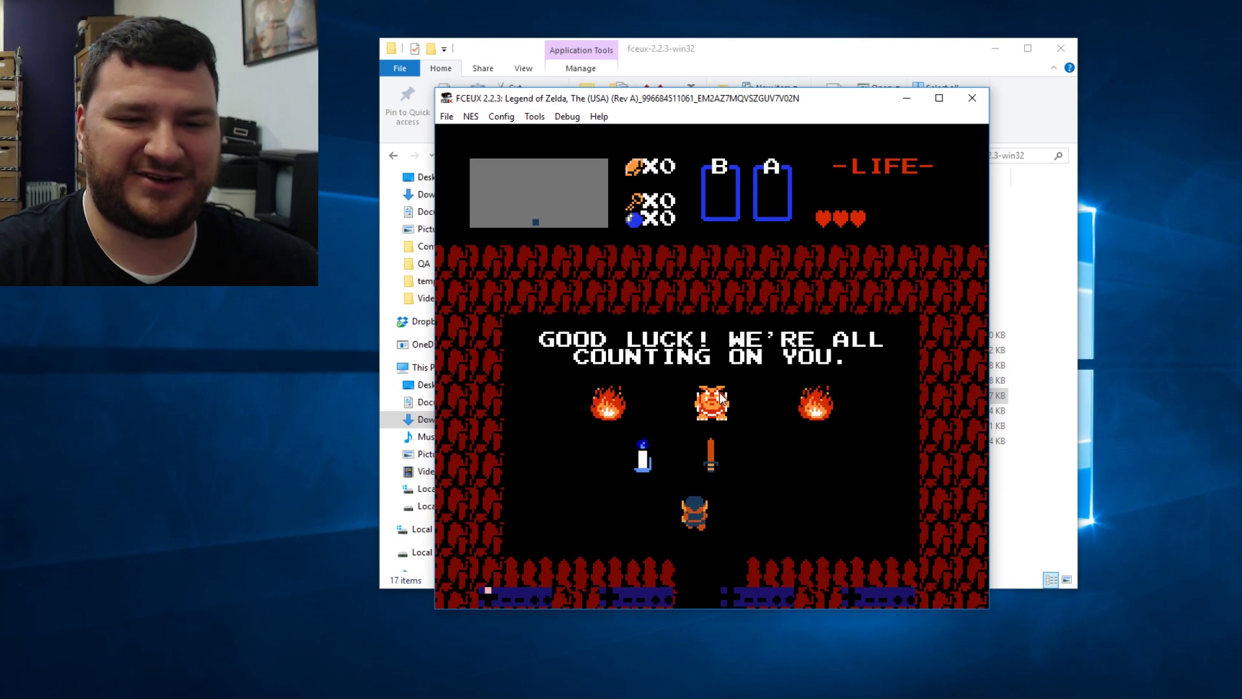
# Pick up the candle in the first cave and walk out to the overworld
pyautogui.press('Left')
pyautogui.press('Up')
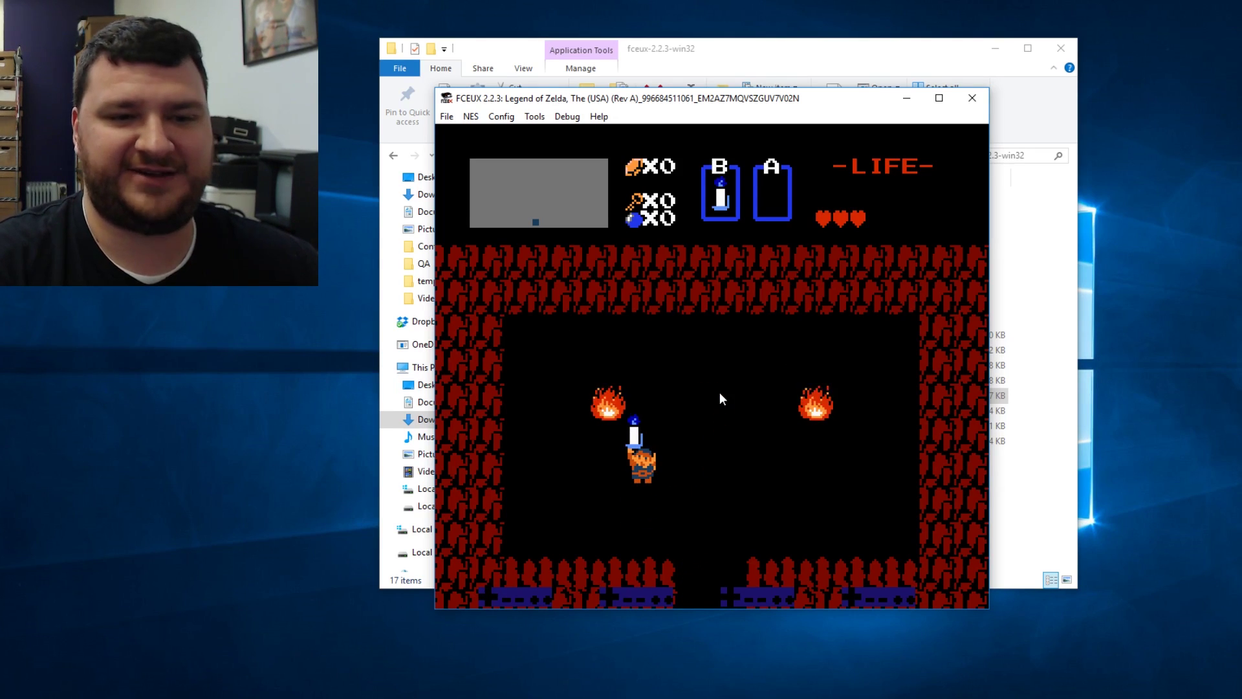
pyautogui.press('Down')
pyautogui.press('Right')
pyautogui.press('Down')
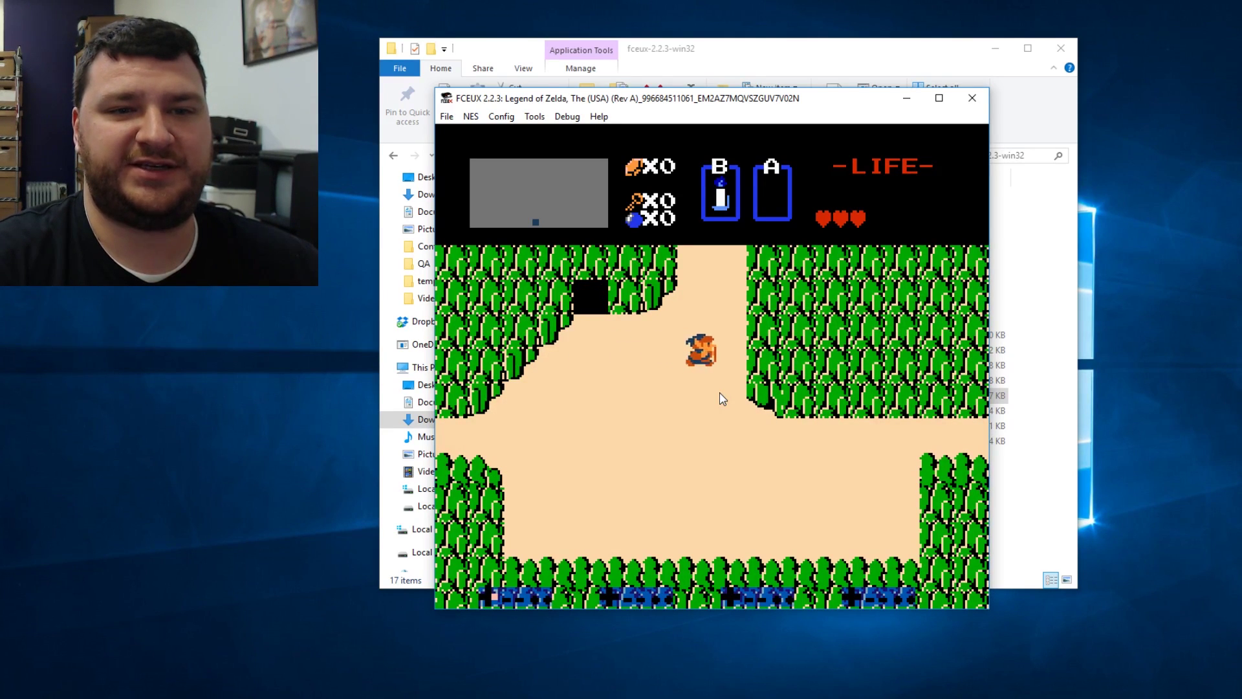
# Explore the overworld north and right of the cave, weaving around the bushes
pyautogui.press('Up')
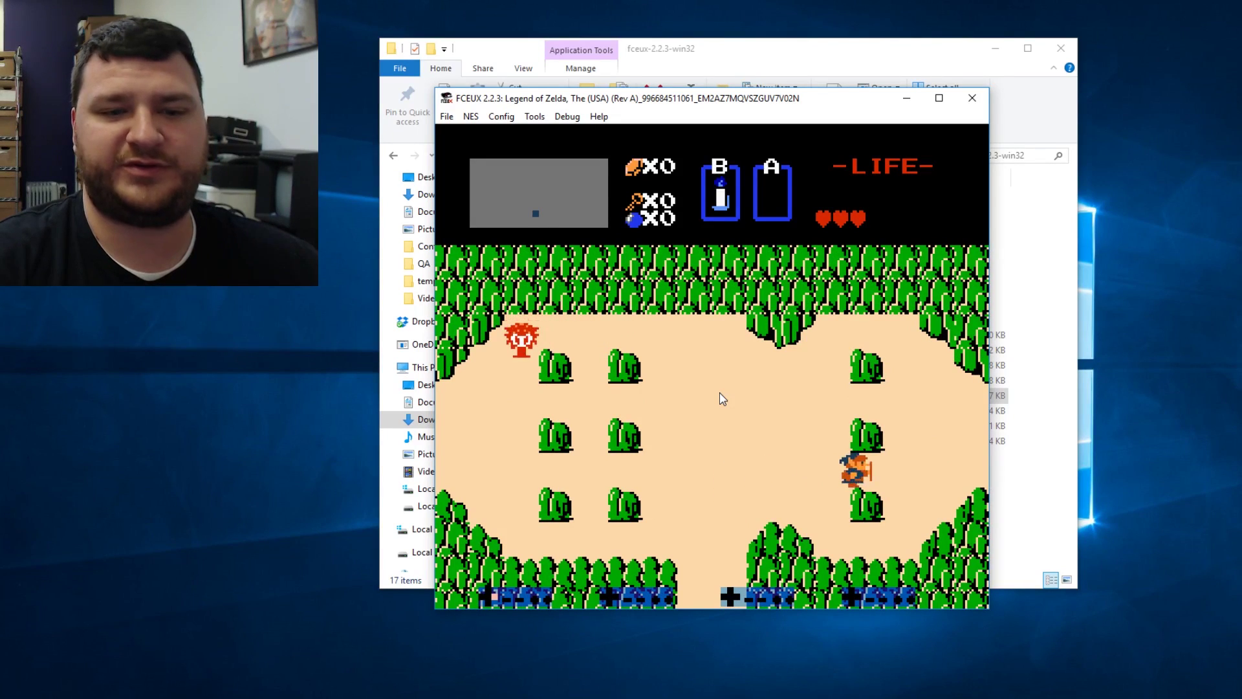
pyautogui.press('Right')
pyautogui.press('Right')
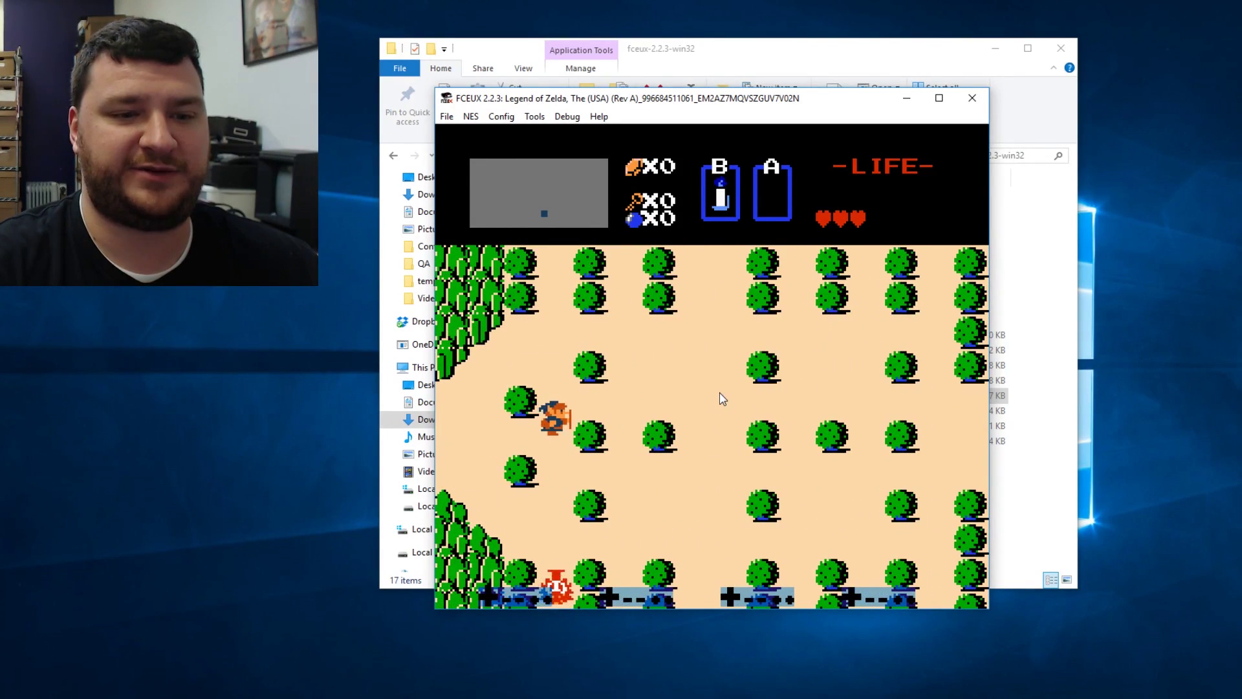
pyautogui.press('Up')
pyautogui.press('Down')
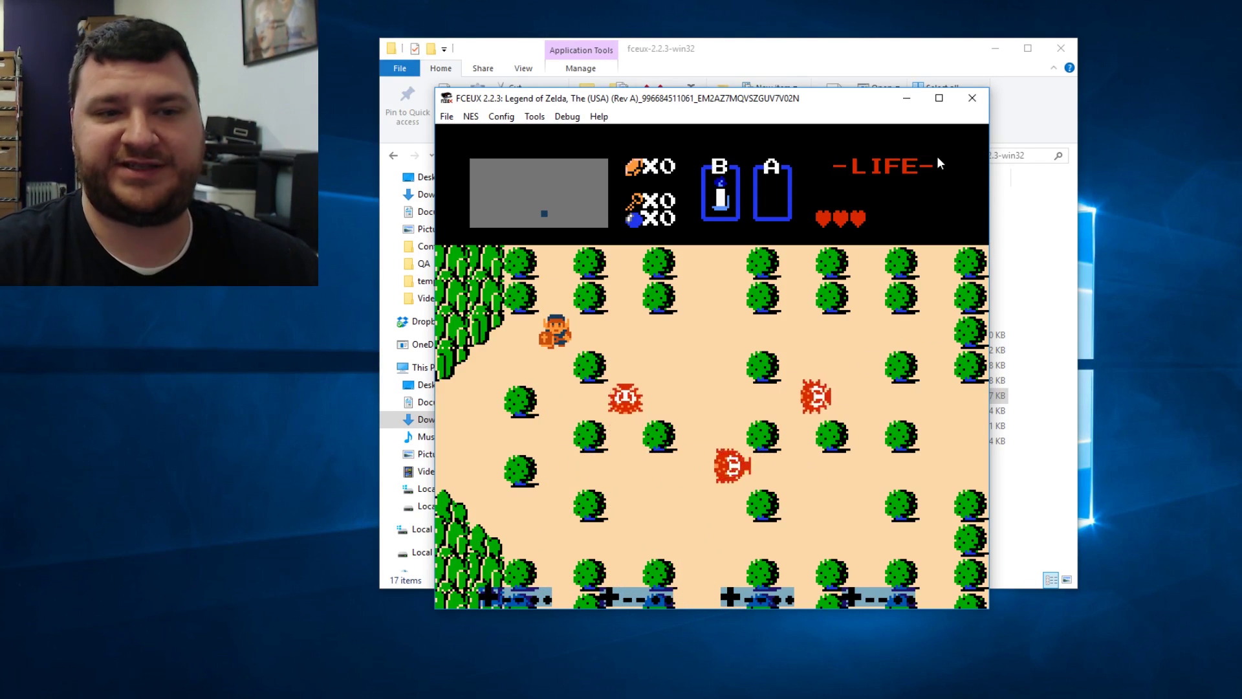
pyautogui.press('Up')
pyautogui.press('Down')
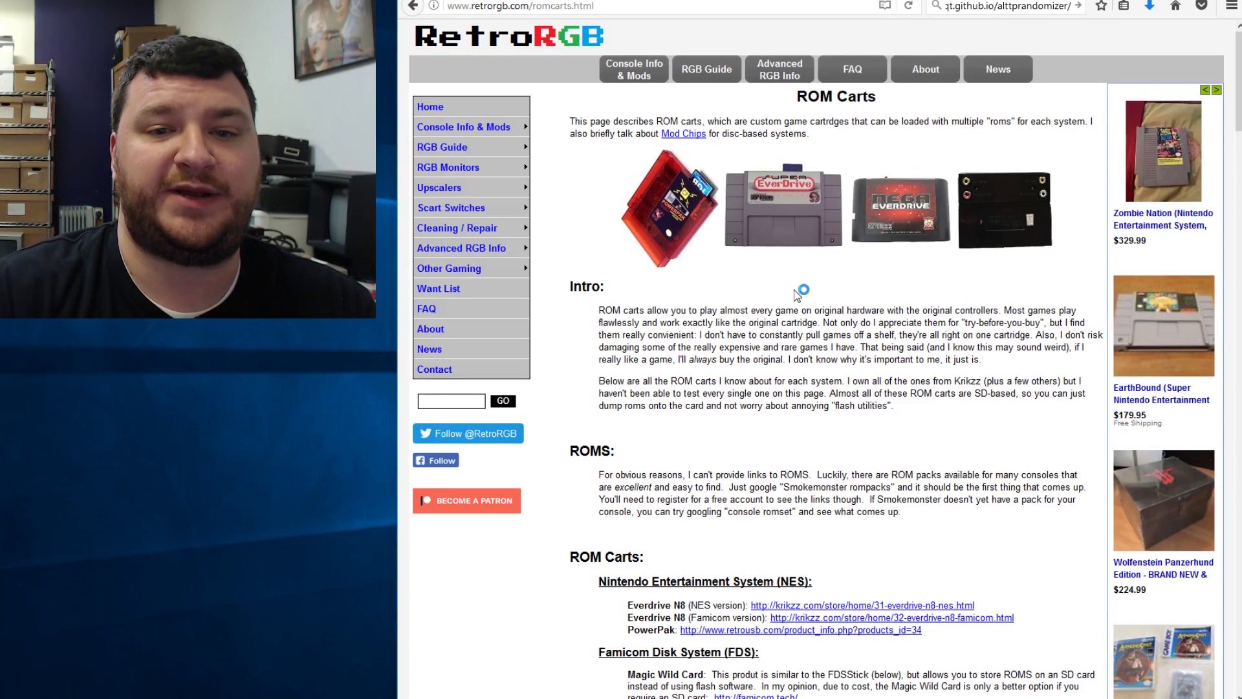
# Scroll down through the ROM Carts page's console sections
pyautogui.scroll(-5, 802, 291)
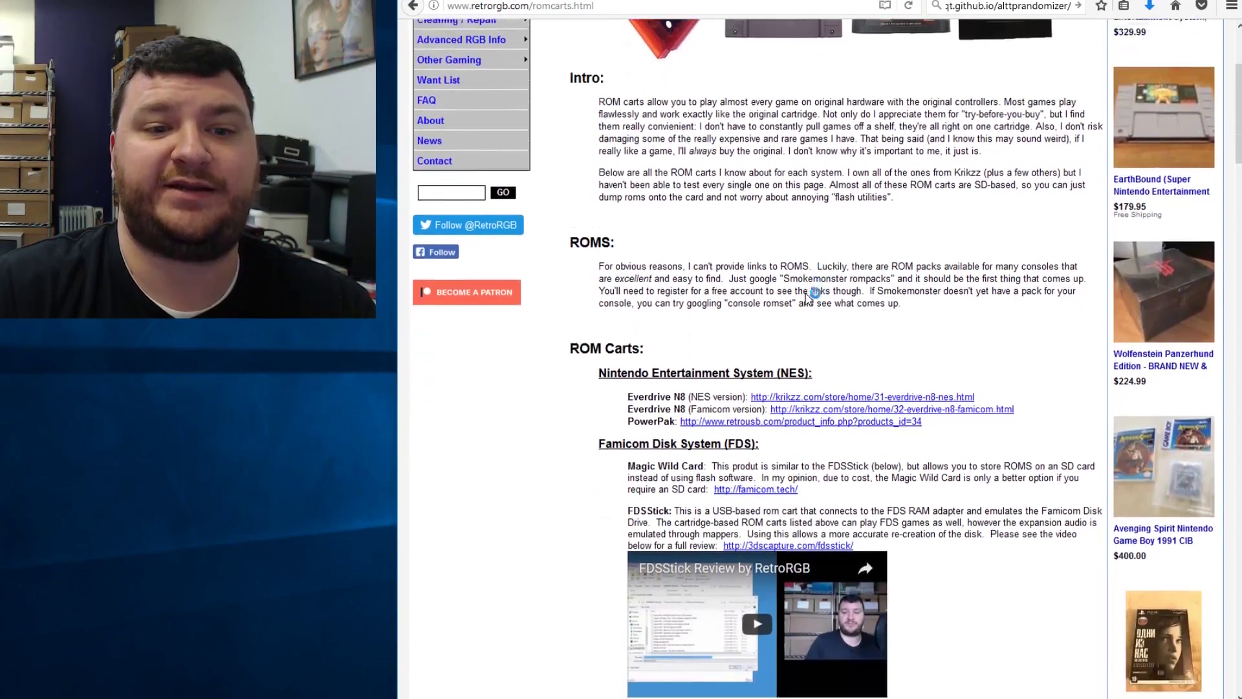
pyautogui.scroll(-3, 806, 295)
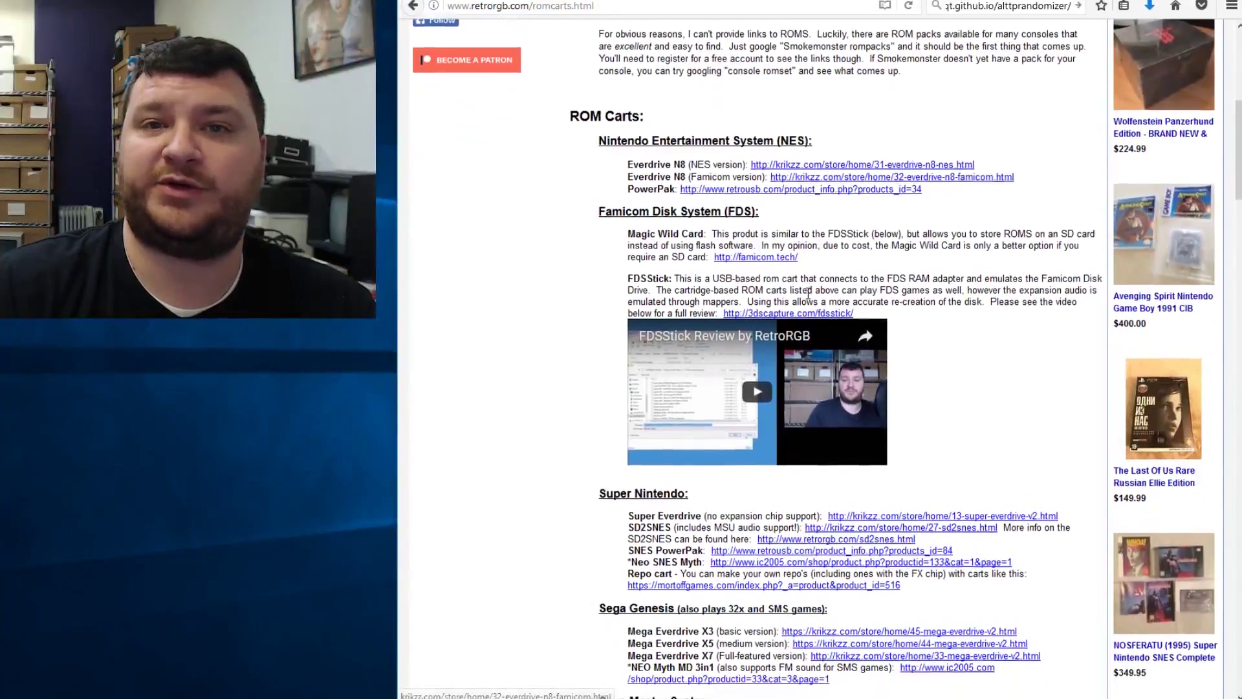
pyautogui.scroll(-4, 806, 292)
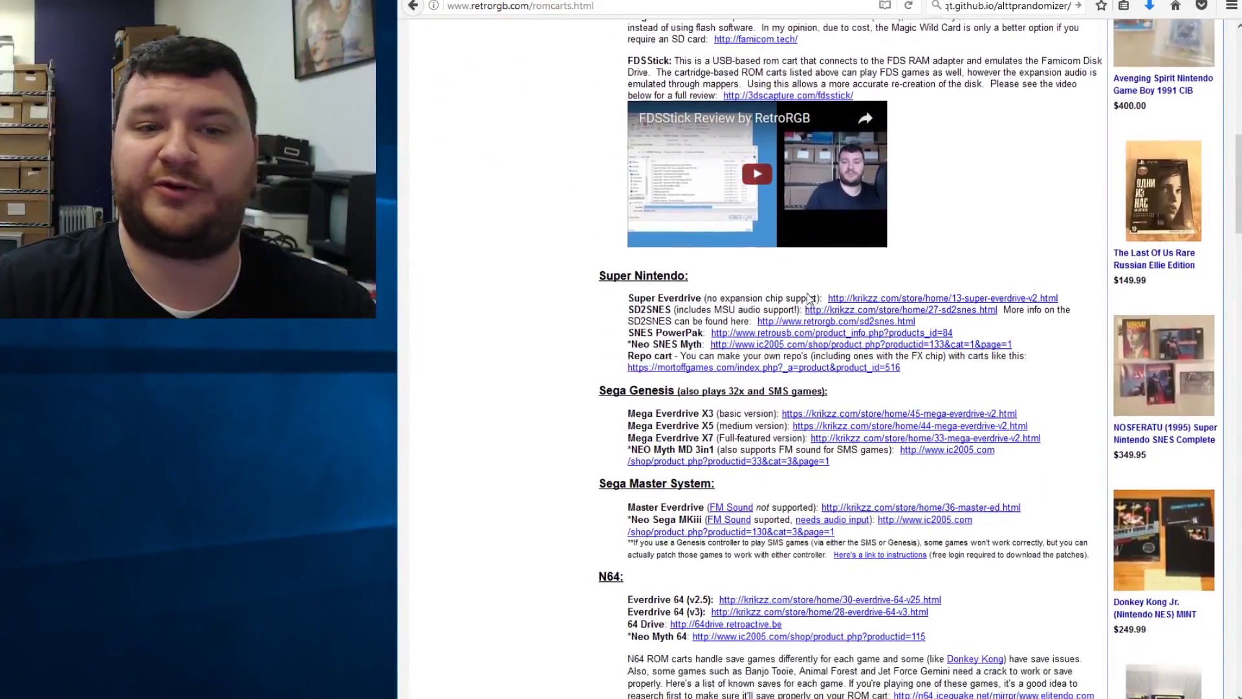
pyautogui.scroll(-4, 808, 297)
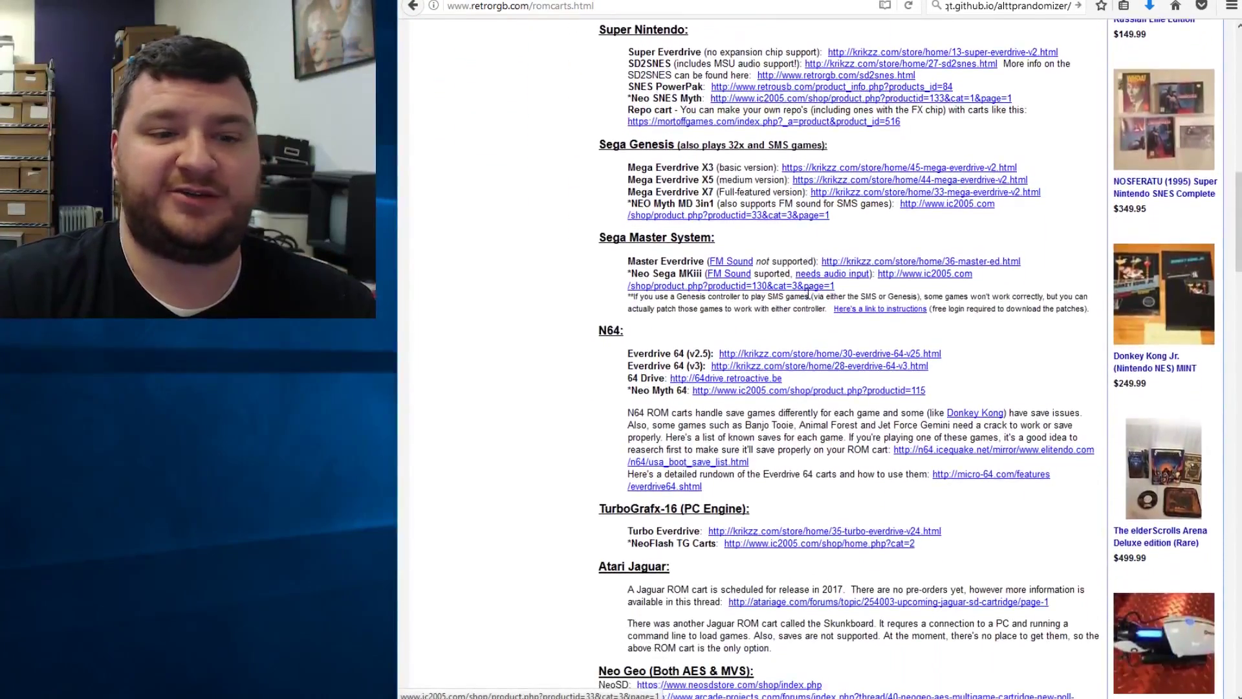
pyautogui.scroll(-3, 807, 294)
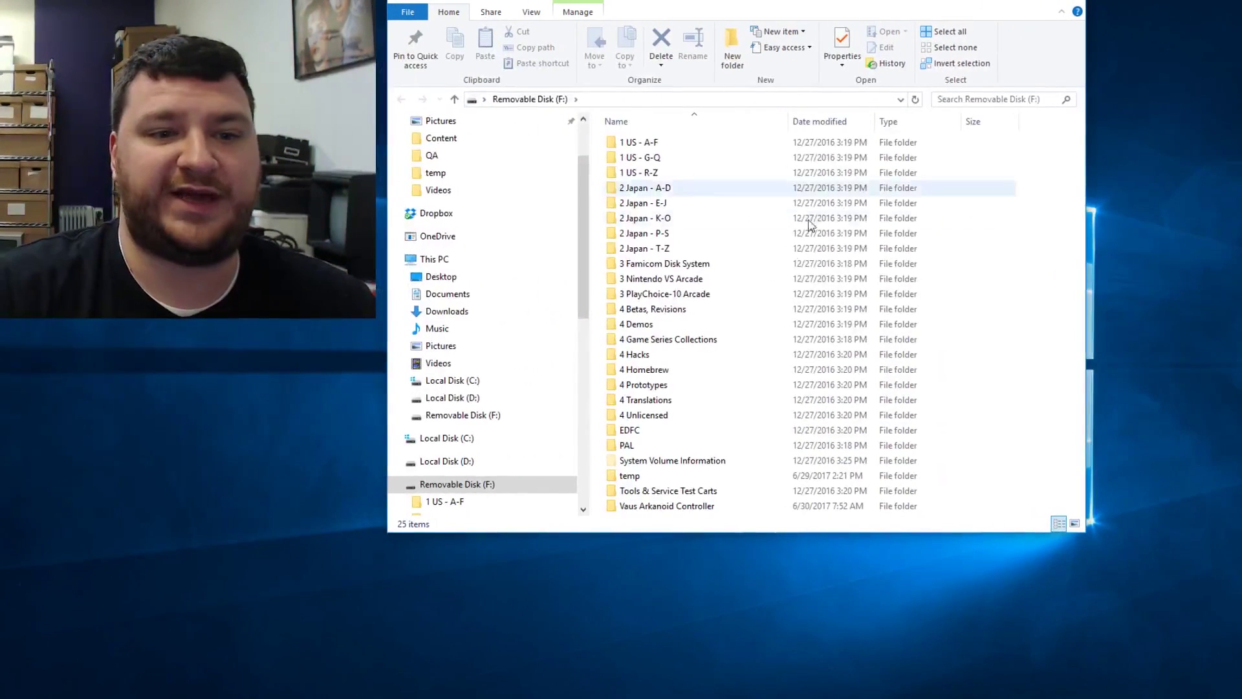
# Create a folder named Patch on Removable Disk (F:) and open it
pyautogui.rightClick(1025, 465)
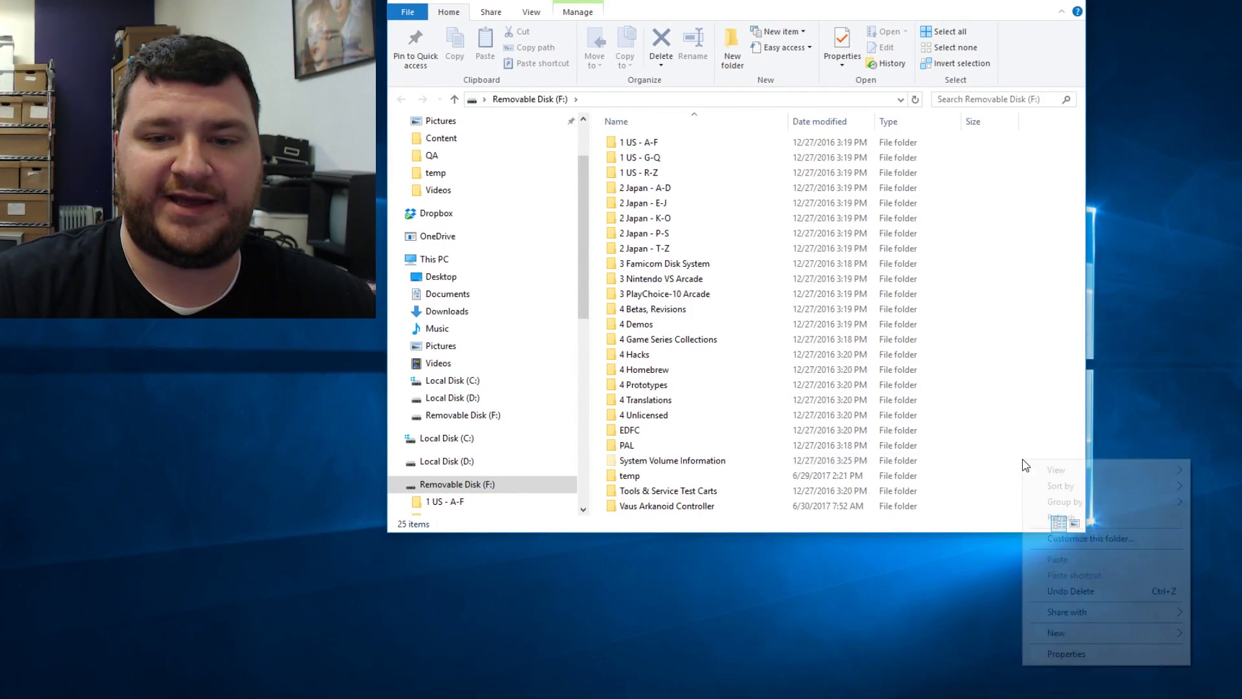
pyautogui.moveTo(1081, 632)
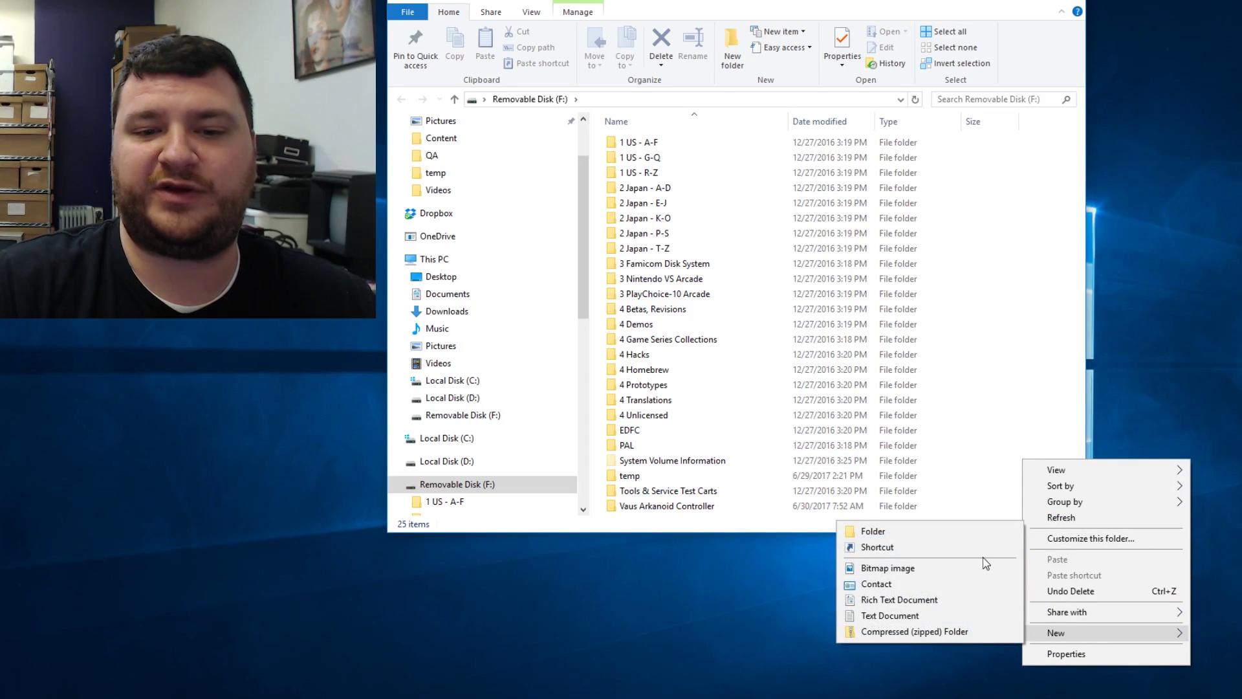
pyautogui.click(983, 532)
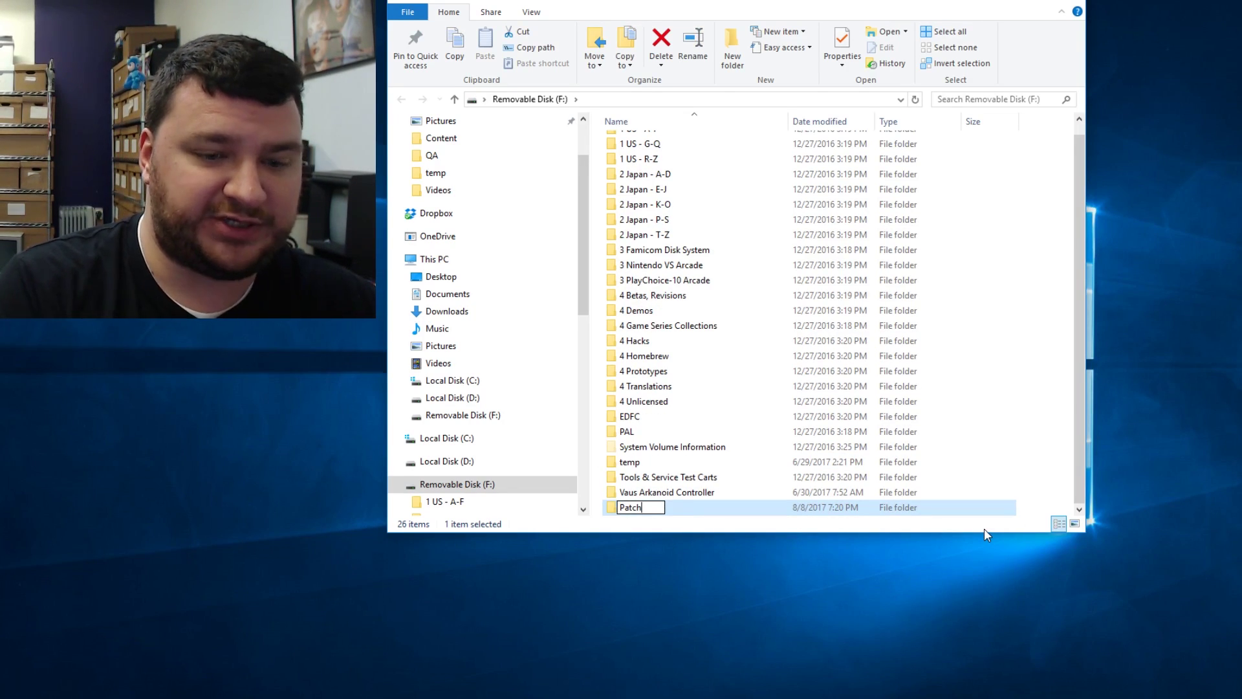
pyautogui.press('Return')
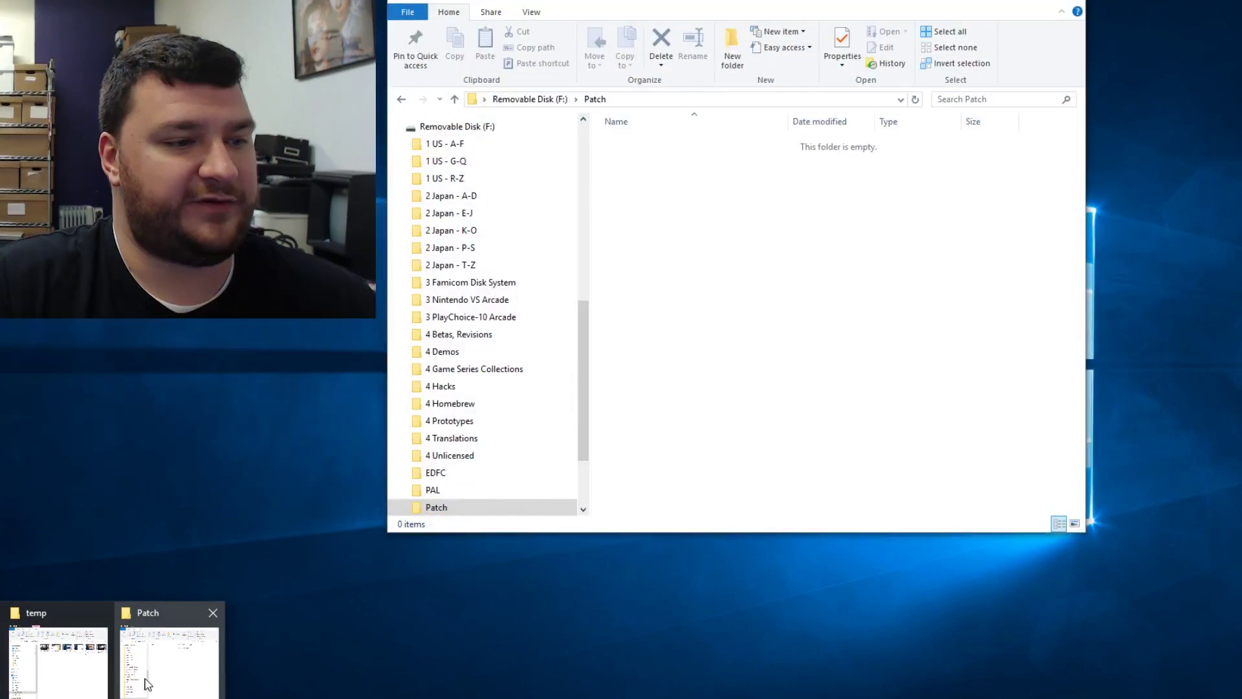
# Copy the three Downloads ROMs into Patch, then eject Removable Disk (F:)
pyautogui.click(52, 666)
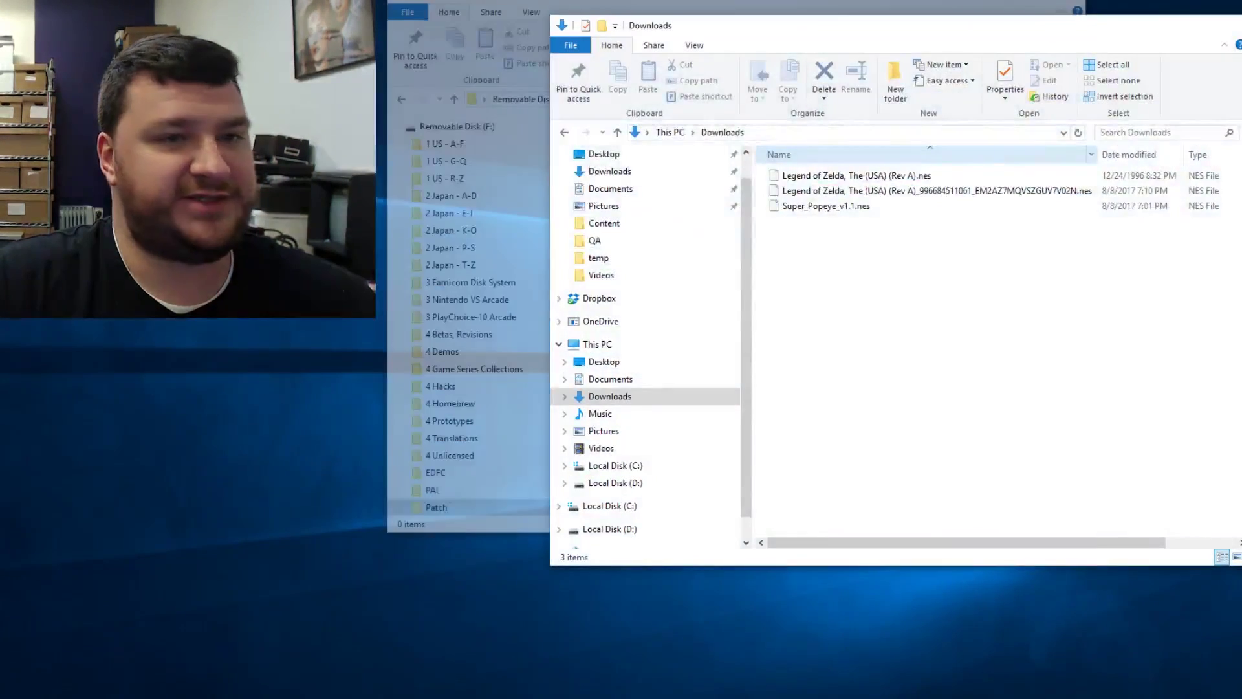
pyautogui.hotkey('ctrl', 'a')
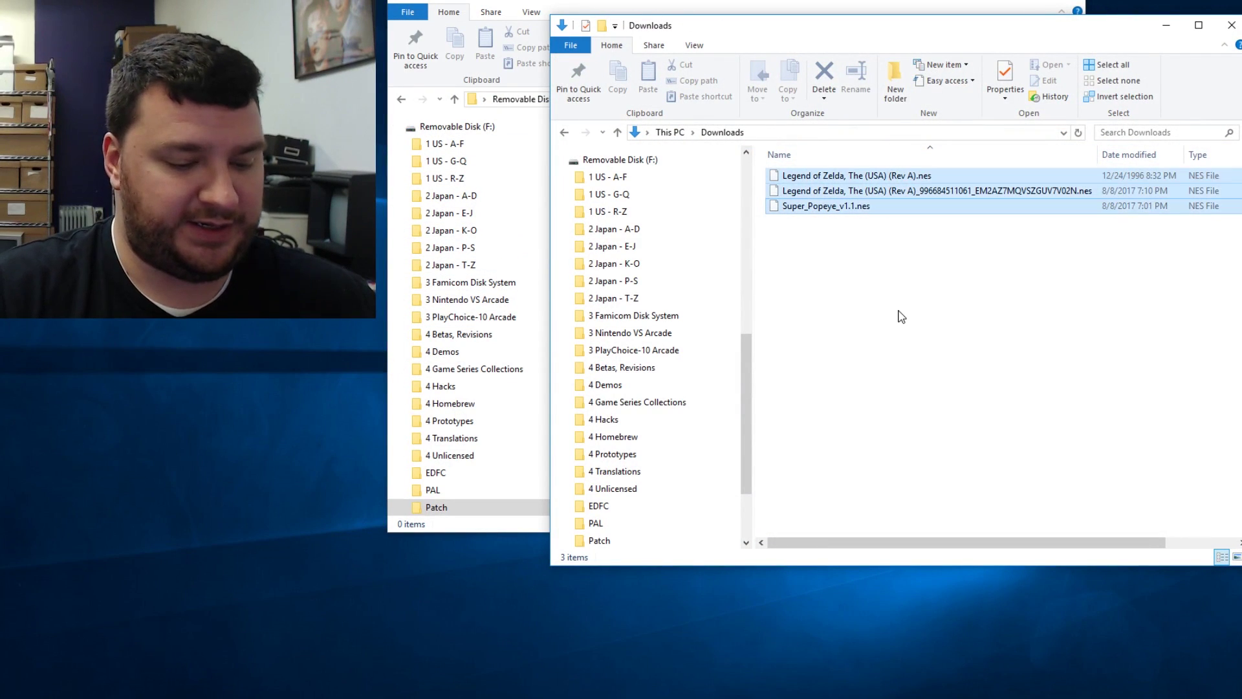
pyautogui.click(800, 2)
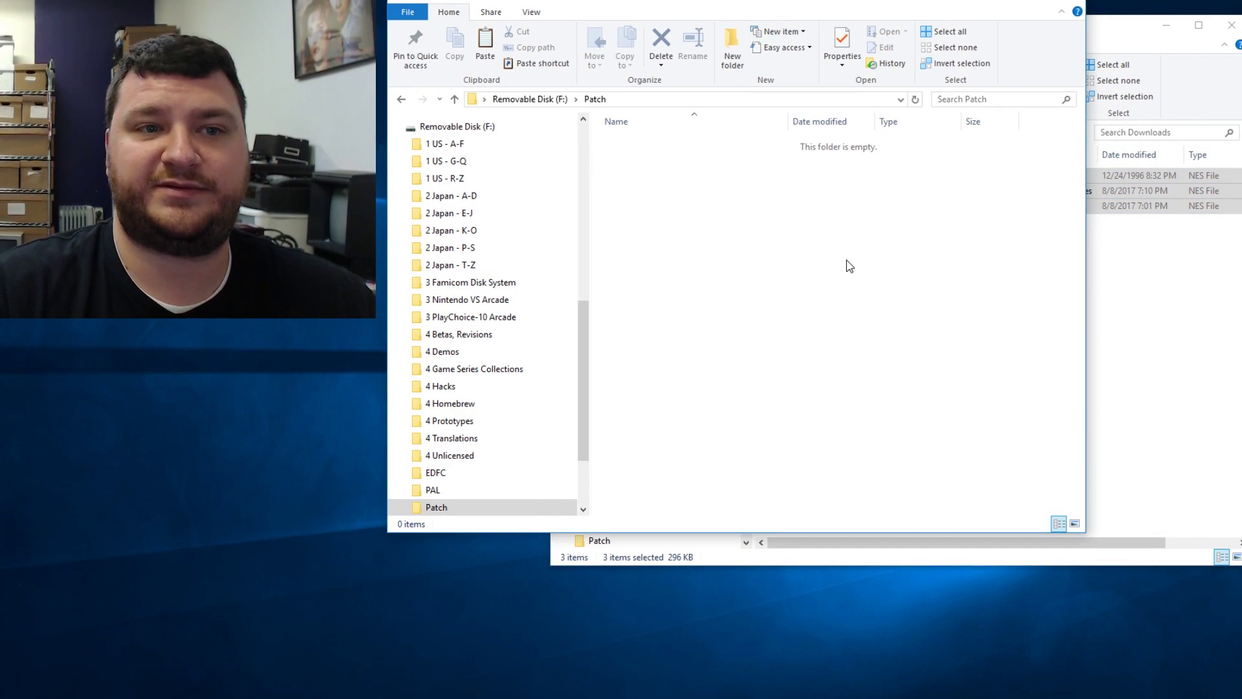
pyautogui.hotkey('ctrl', 'v')
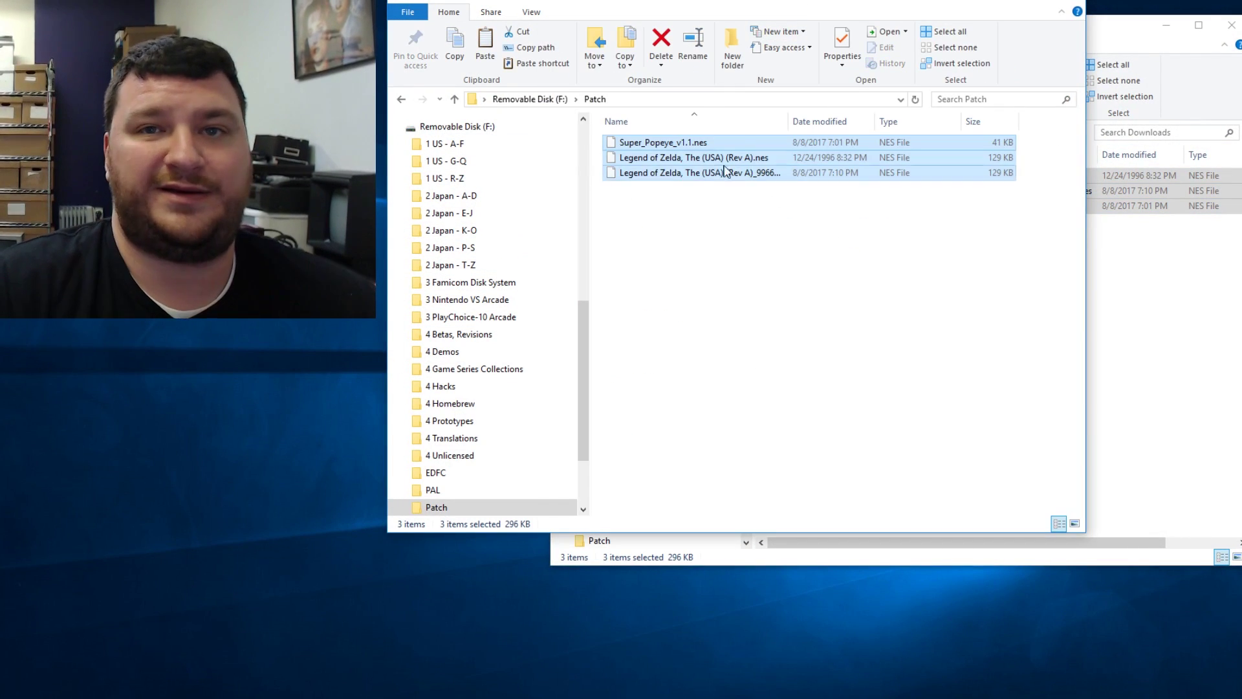
pyautogui.rightClick(491, 127)
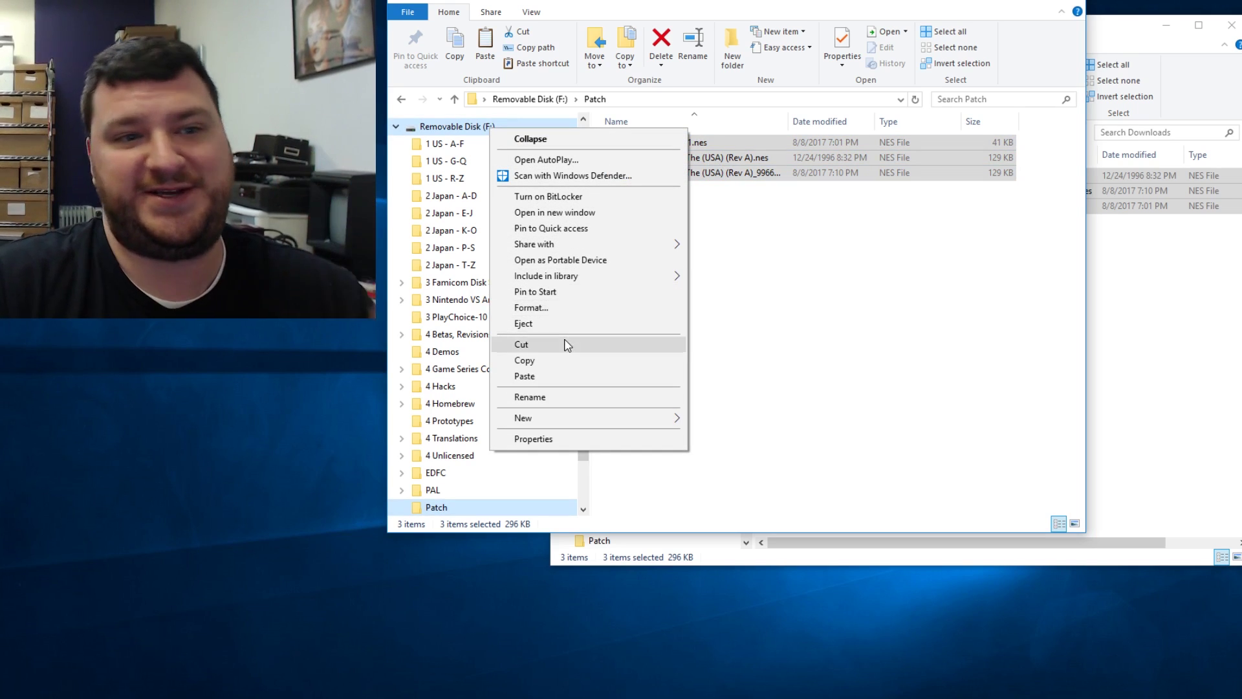
pyautogui.click(569, 325)
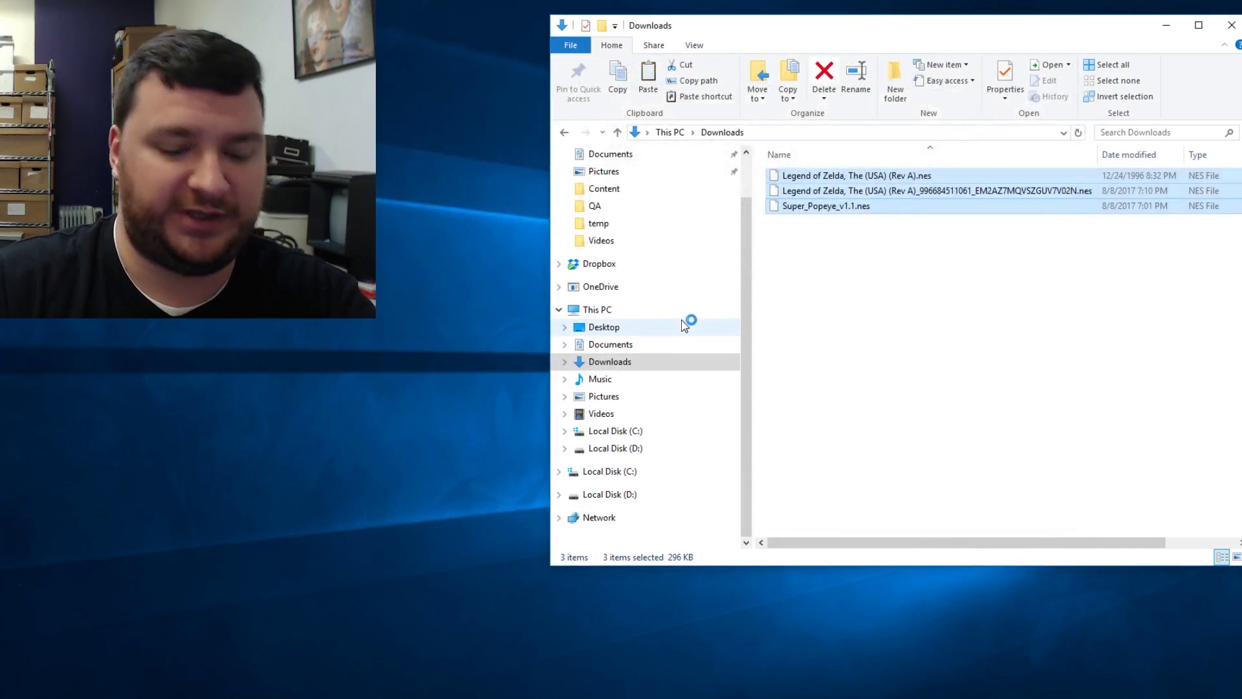